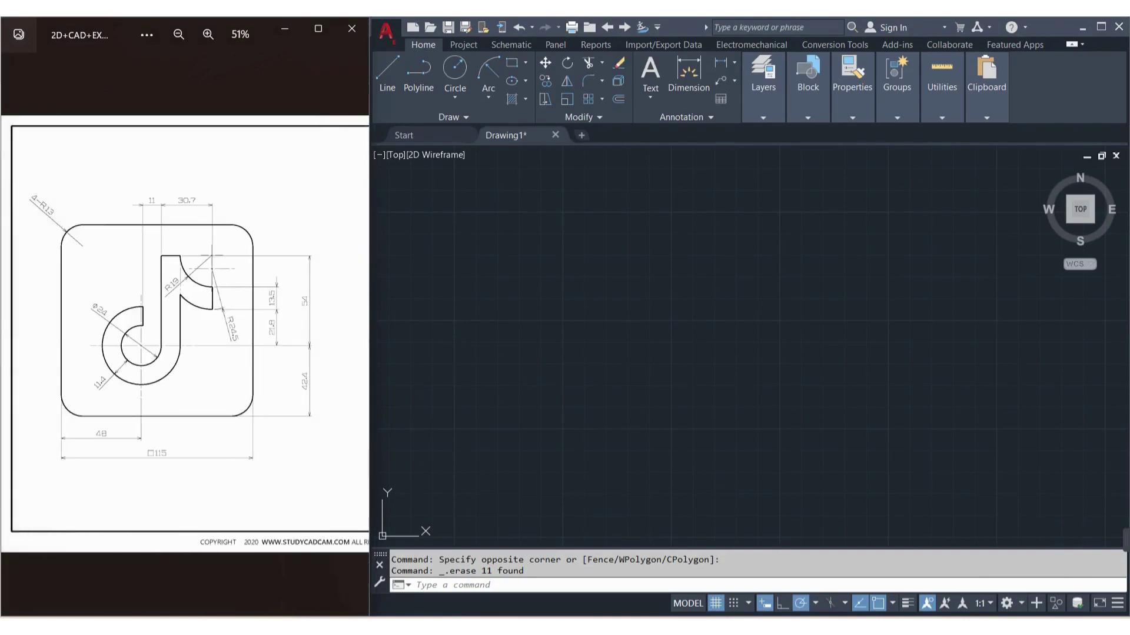
# Step: Zoom the Photos reference to 56% and start the CIRCLE command in AutoCAD
pyautogui.scroll(1, 146, 332)
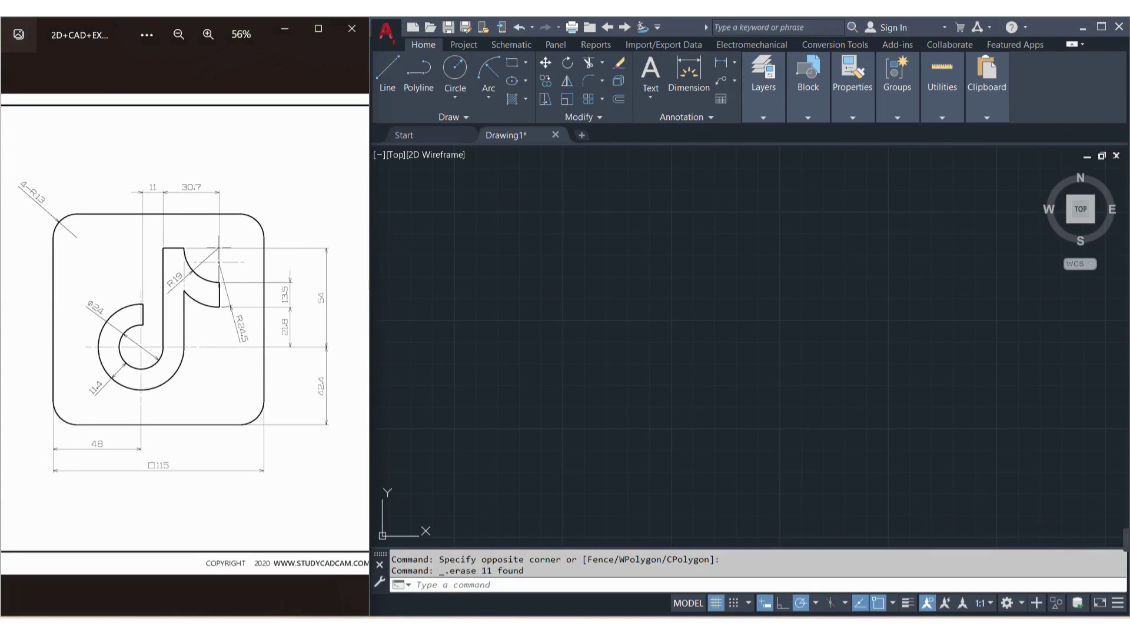
pyautogui.click(587, 297)
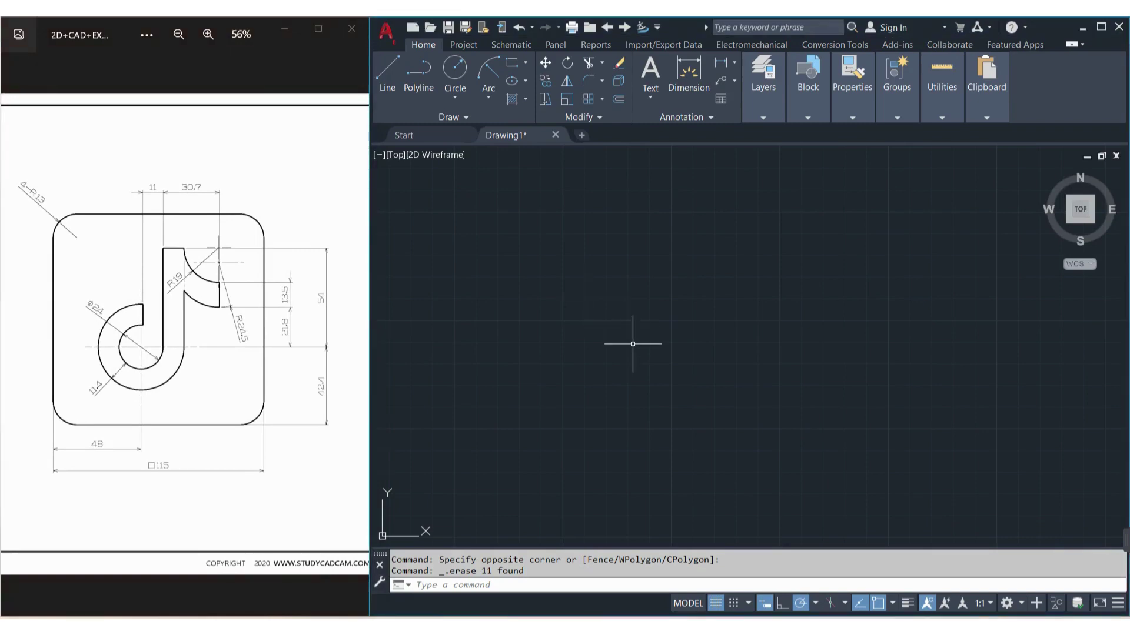
pyautogui.write('c')
pyautogui.press('Return')
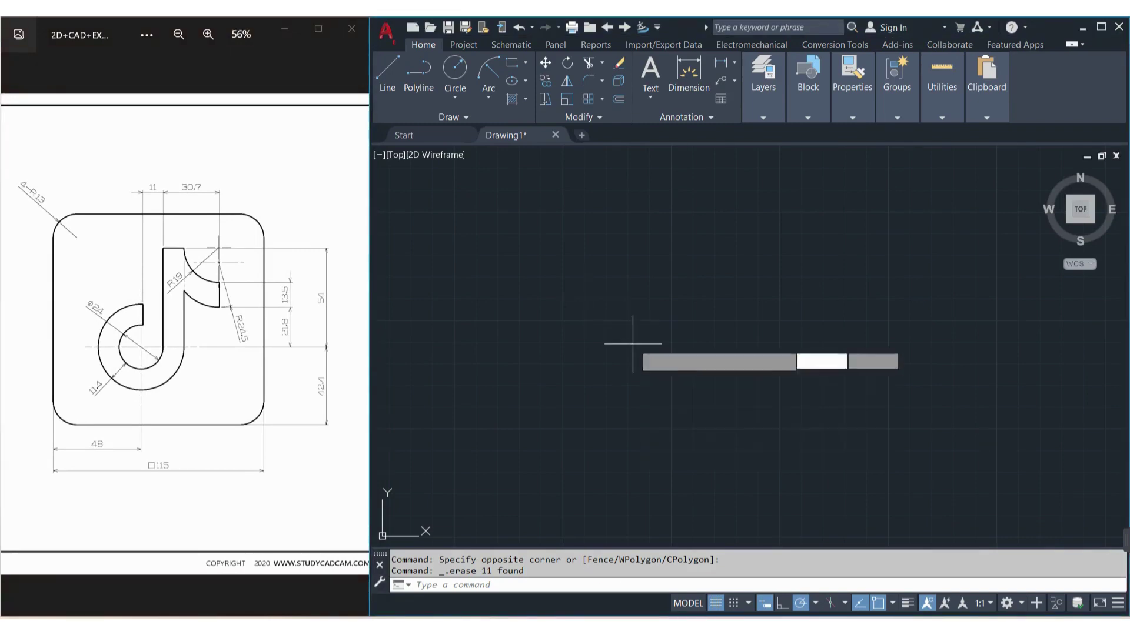
# Step: Draw a radius-12 circle at the logo's centre point
pyautogui.click(694, 373)
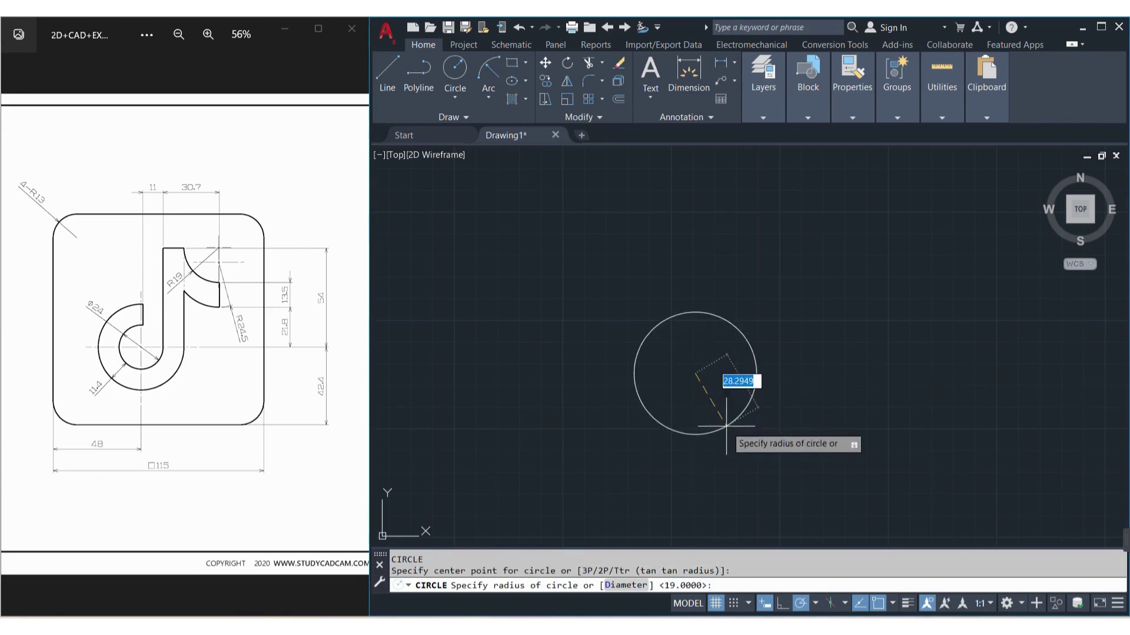
pyautogui.write('2')
pyautogui.press('Return')
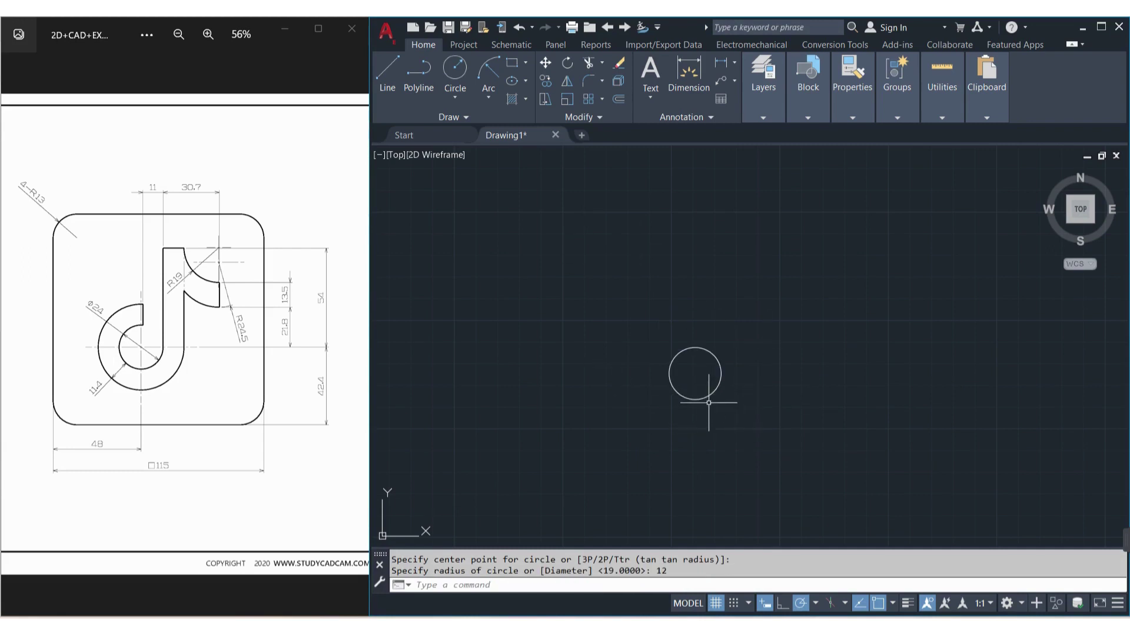
pyautogui.scroll(4, 678, 376)
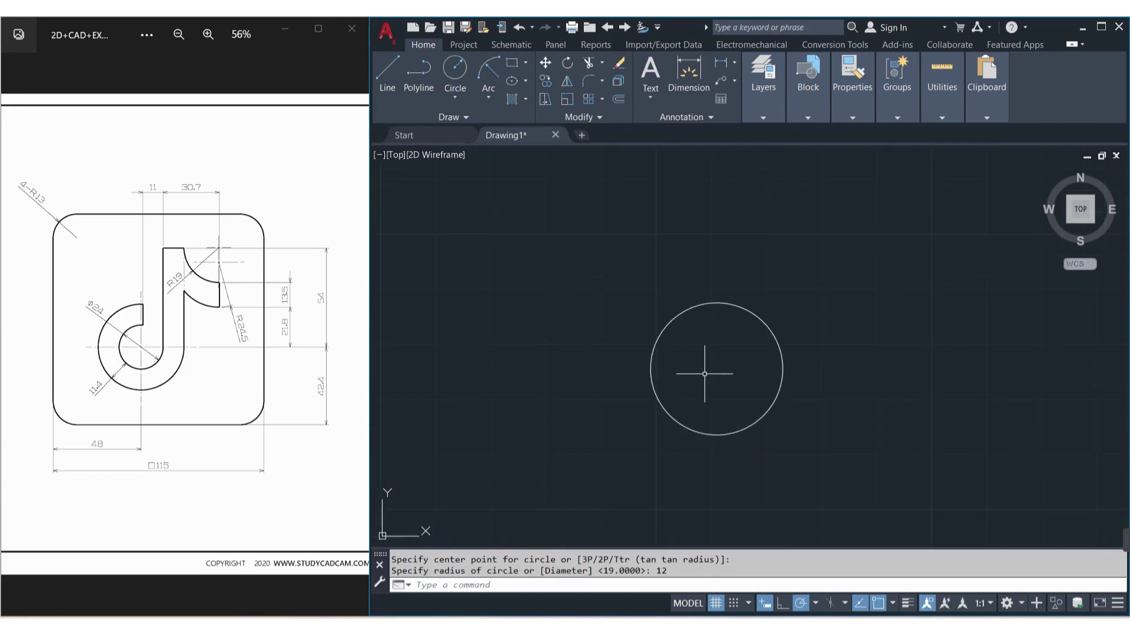
pyautogui.write('c')
pyautogui.press('Escape')
# Step: Compute 12 + 11.4 with CAL and draw a concentric radius-23.4 circle
pyautogui.write('ca')
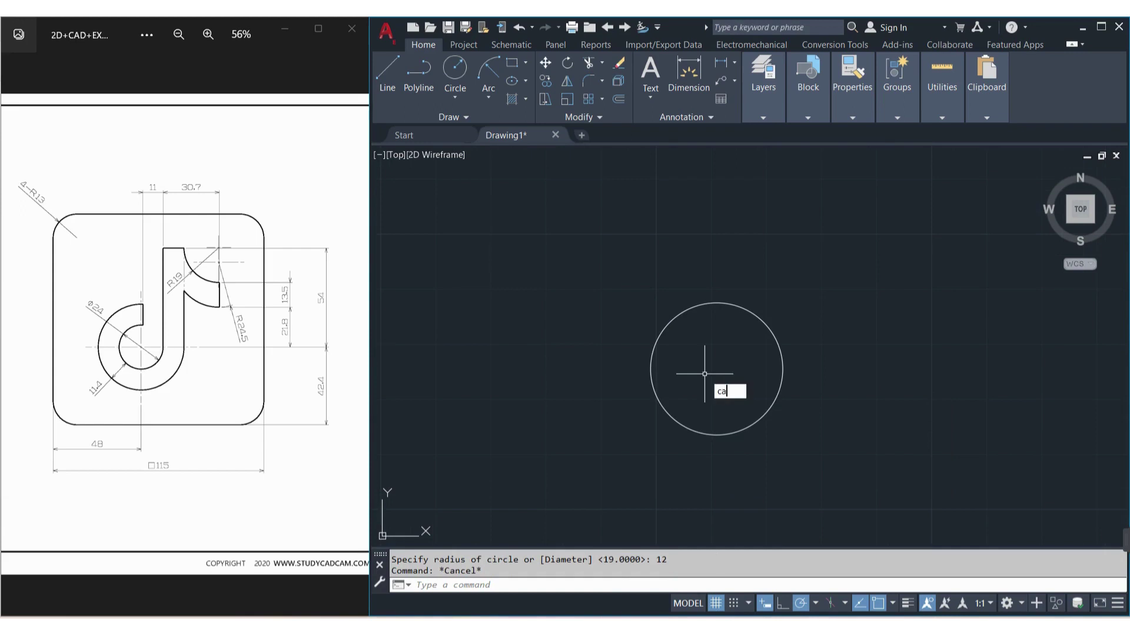
pyautogui.write('l')
pyautogui.press('Return')
pyautogui.write('12+11.')
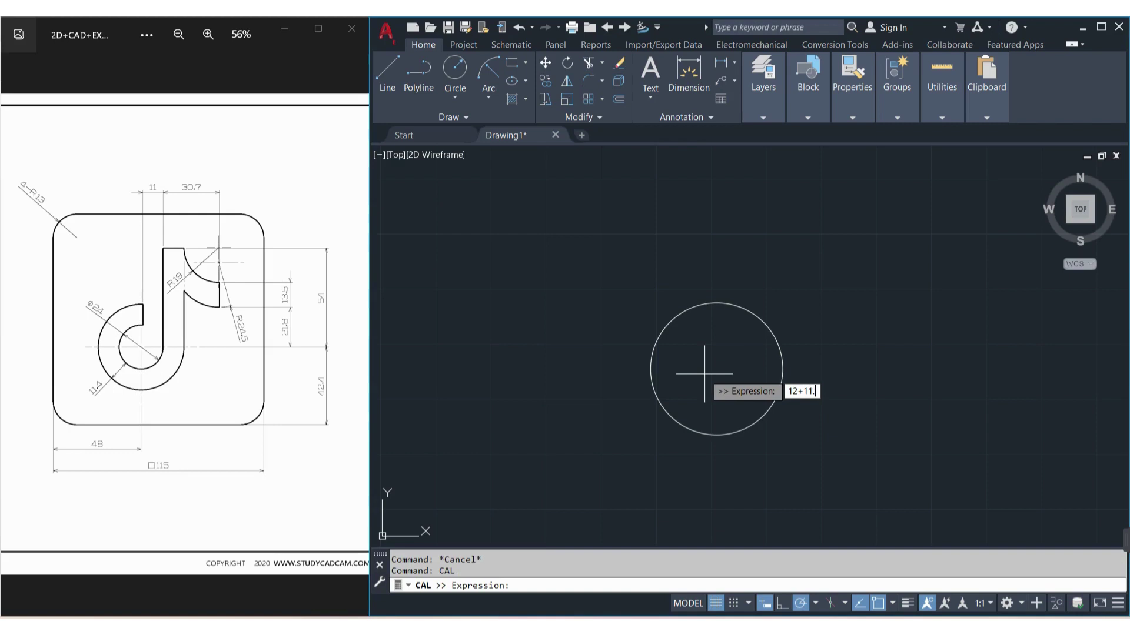
pyautogui.write('4')
pyautogui.press('Return')
pyautogui.write('c')
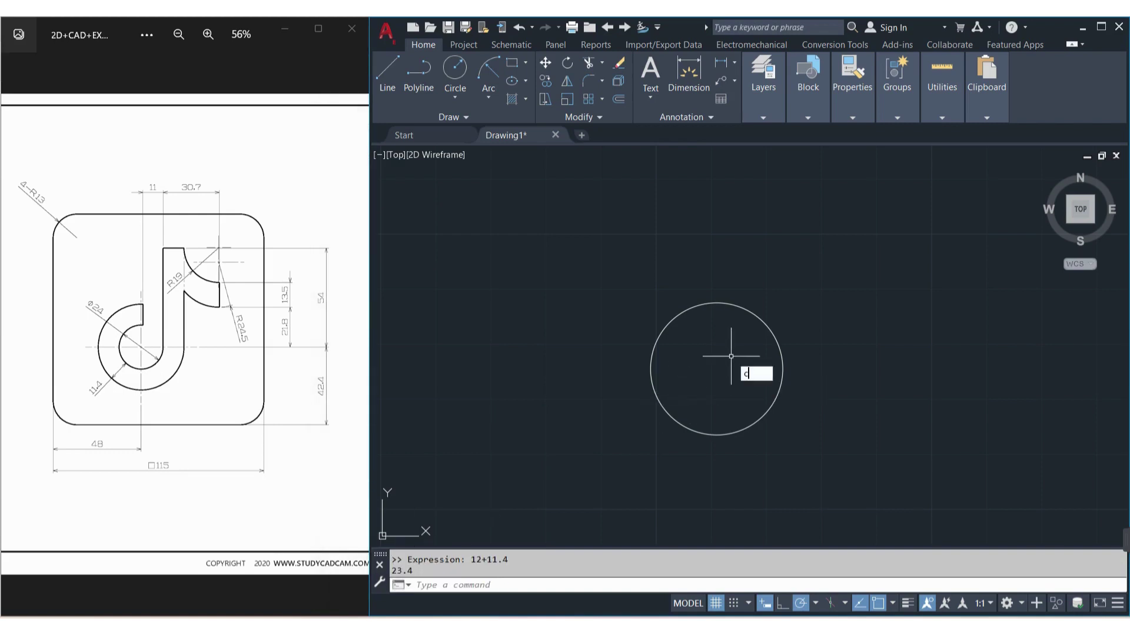
pyautogui.press('Return')
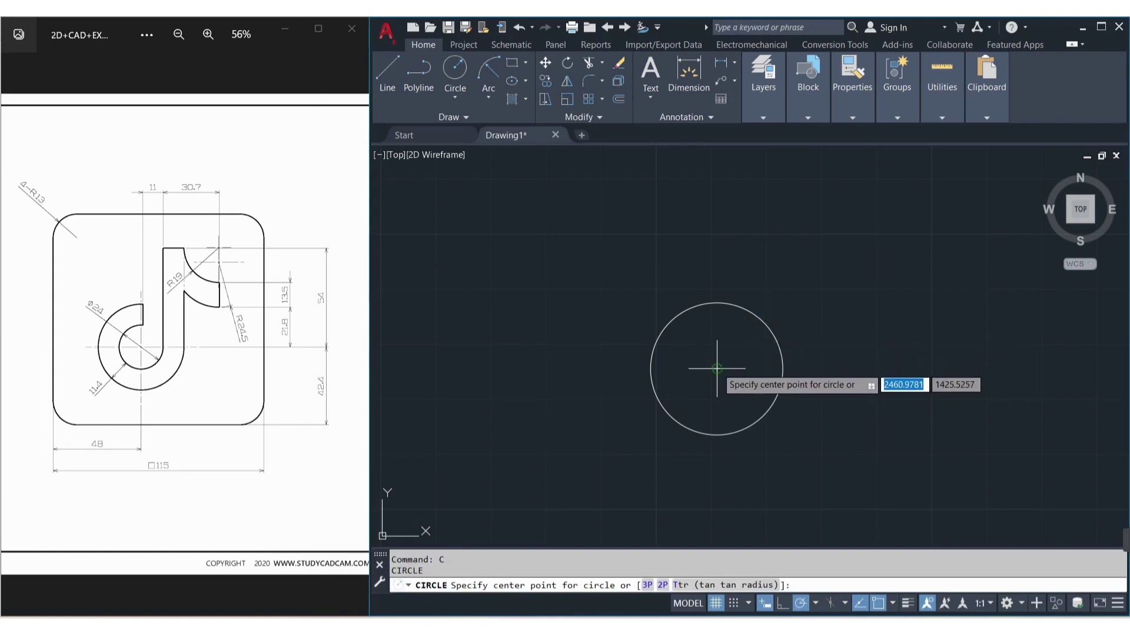
pyautogui.click(717, 369)
pyautogui.write('23.4')
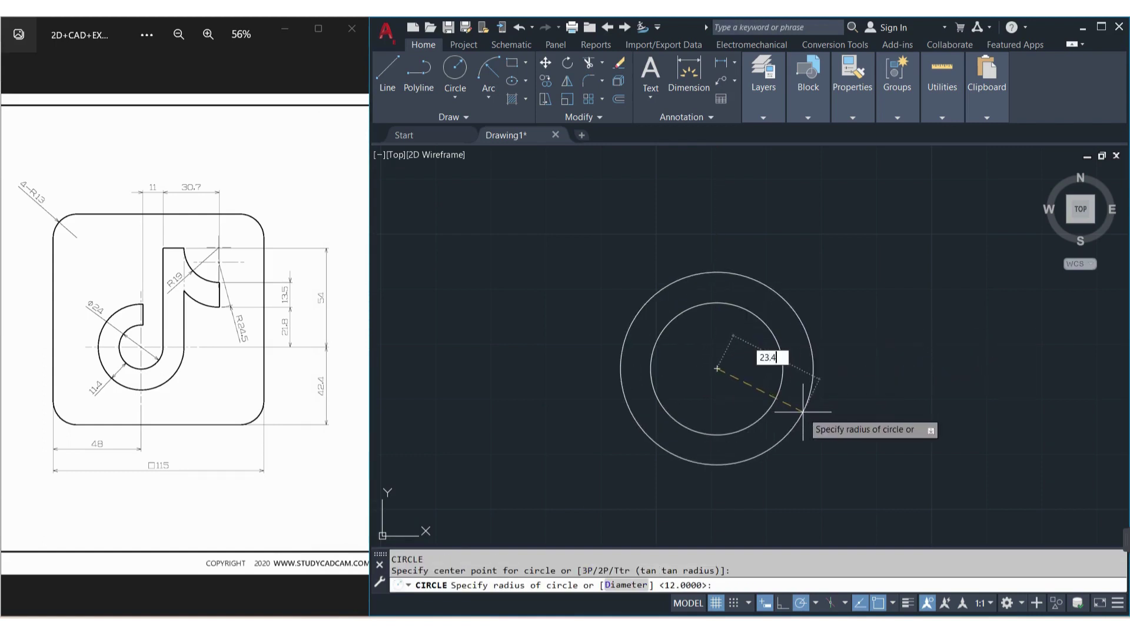
pyautogui.press('Return')
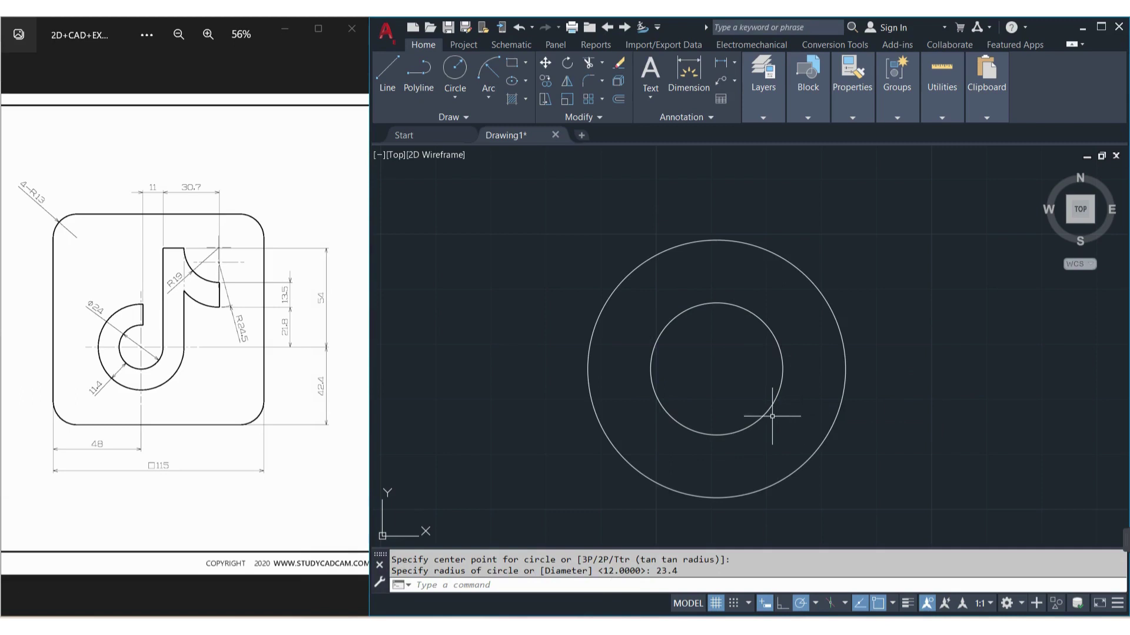
# Step: Zoom out and pan so the circles sit on the left
pyautogui.scroll(-1, 759, 406)
pyautogui.scroll(-2, 875, 396)
pyautogui.moveTo(875, 396); pyautogui.dragTo(742, 427, button='middle')
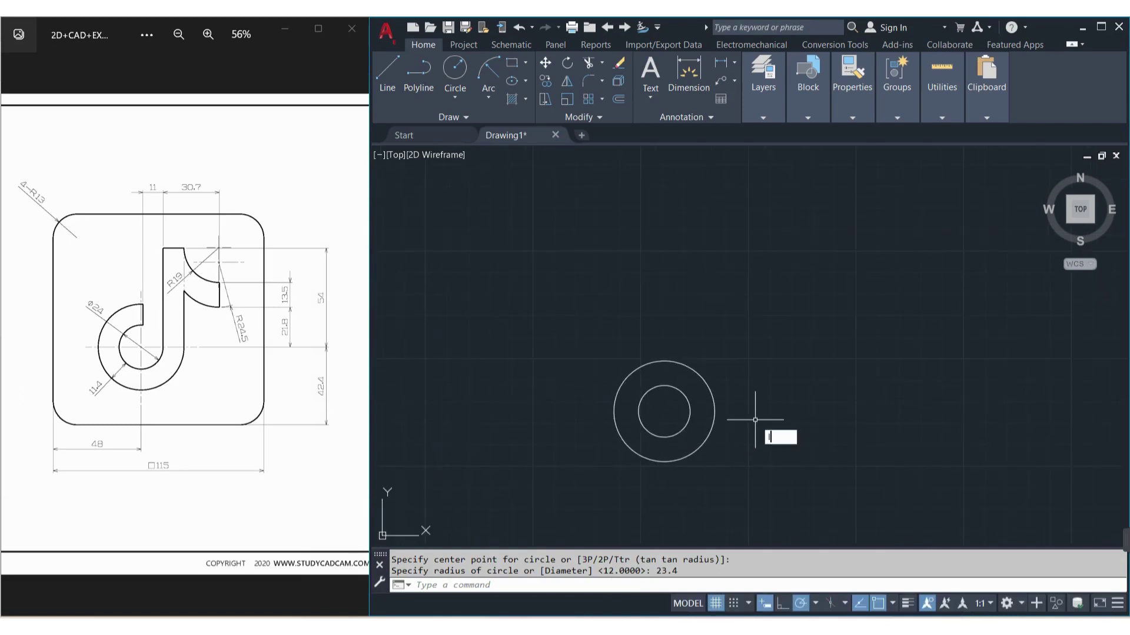
pyautogui.write('L')
pyautogui.press('Return')
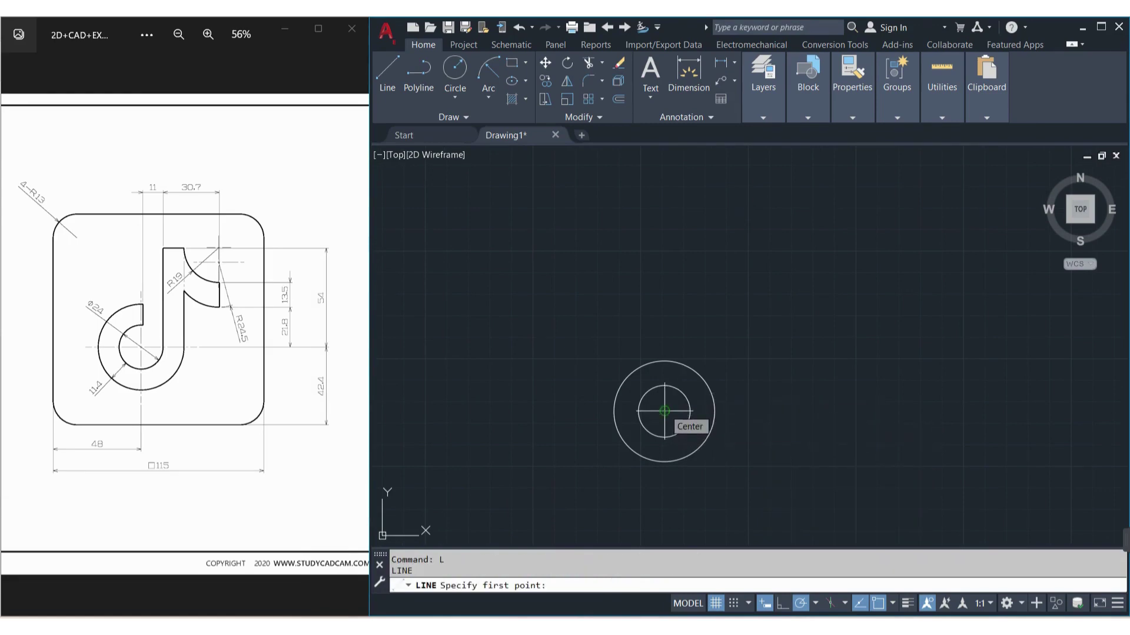
# Step: Draw a vertical line through the circles' centre and offset a copy 11 units right
pyautogui.click(665, 479)
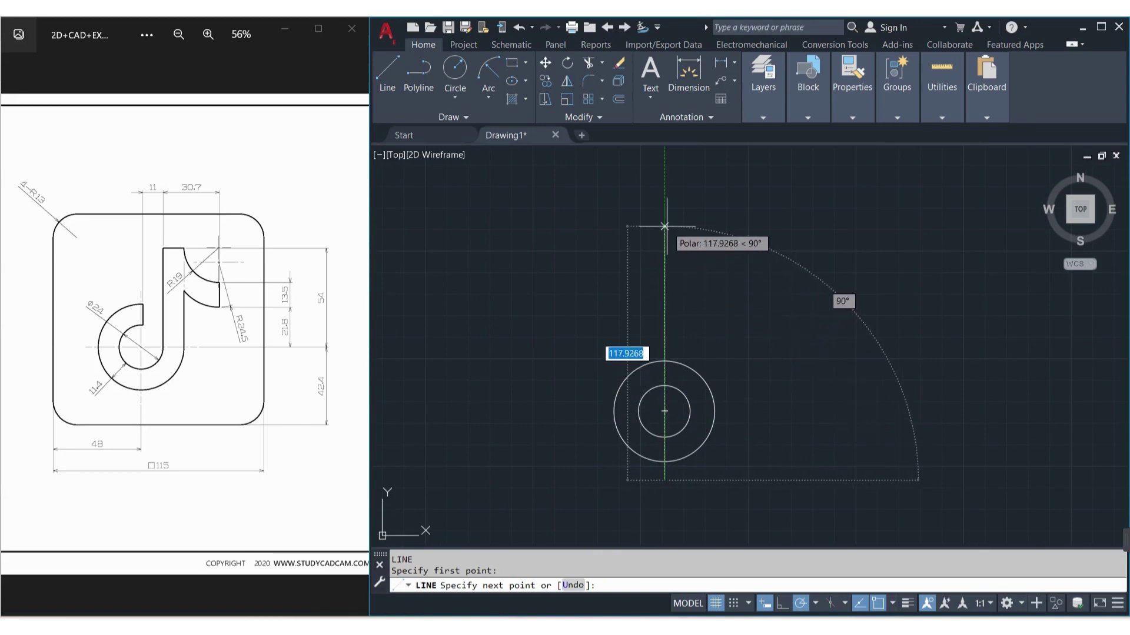
pyautogui.click(665, 226)
pyautogui.press('Return')
pyautogui.click(697, 323)
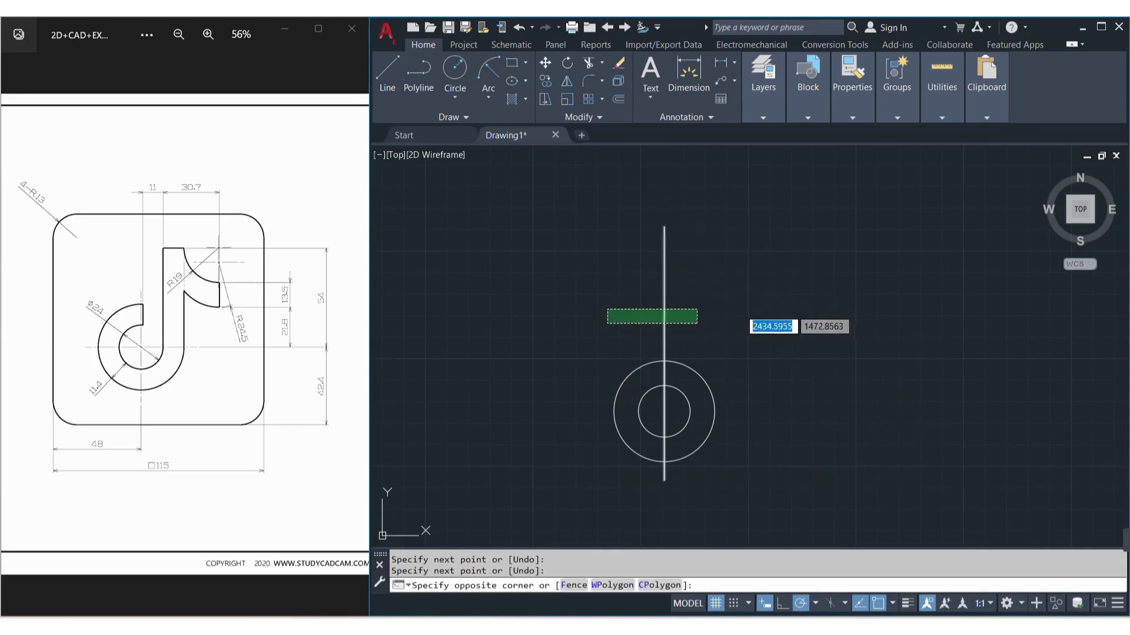
pyautogui.click(607, 309)
pyautogui.write('O')
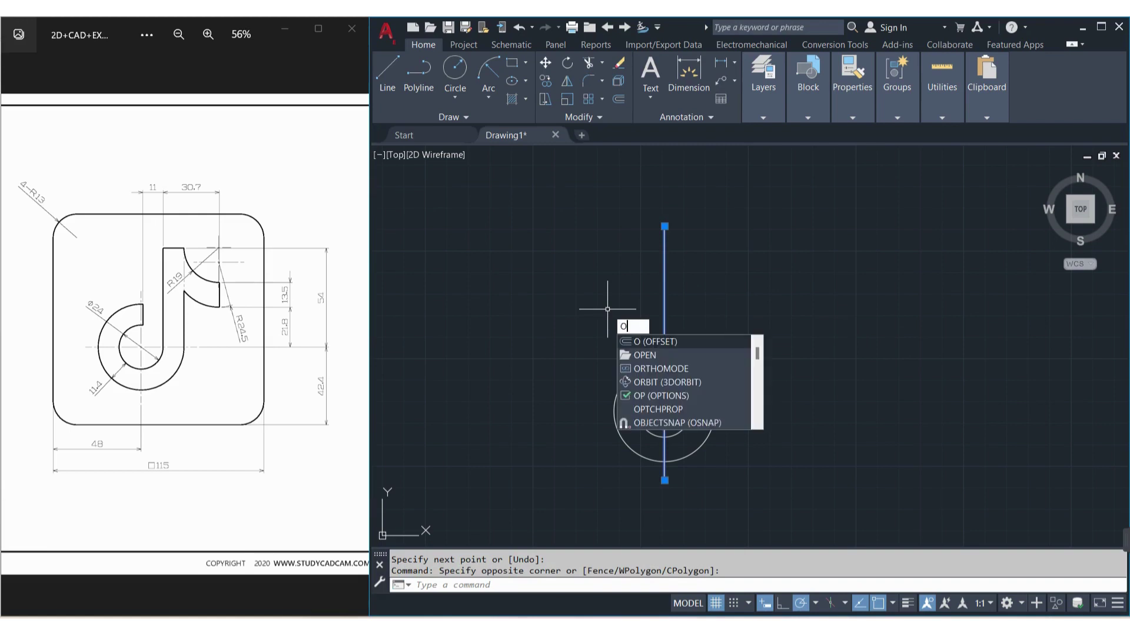
pyautogui.press('Return')
pyautogui.write('11')
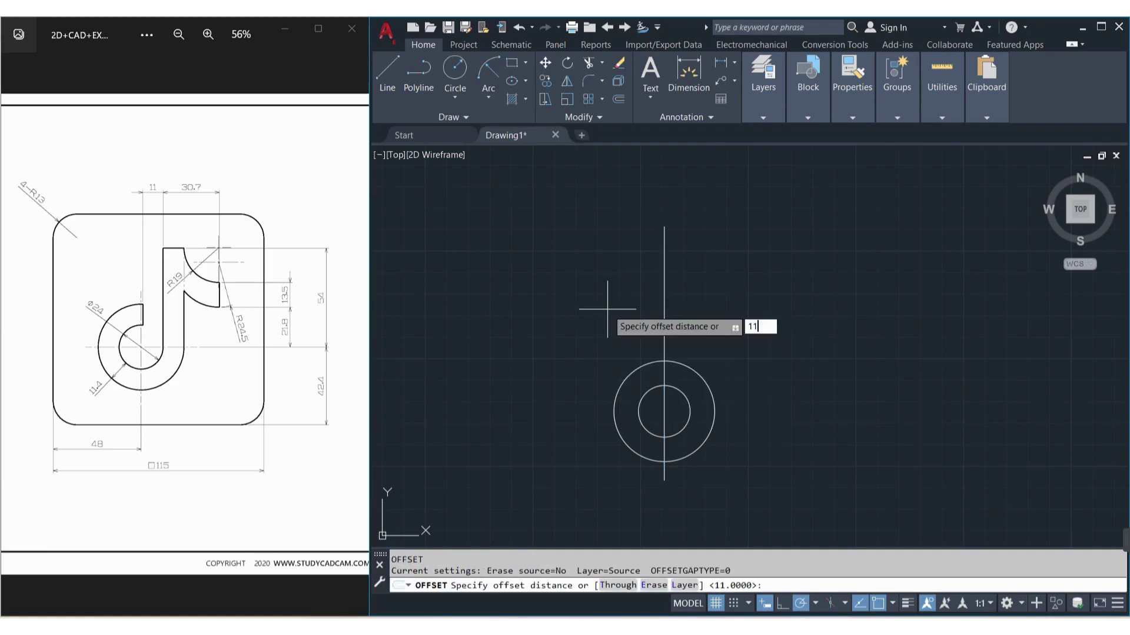
pyautogui.press('Return')
pyautogui.click(663, 247)
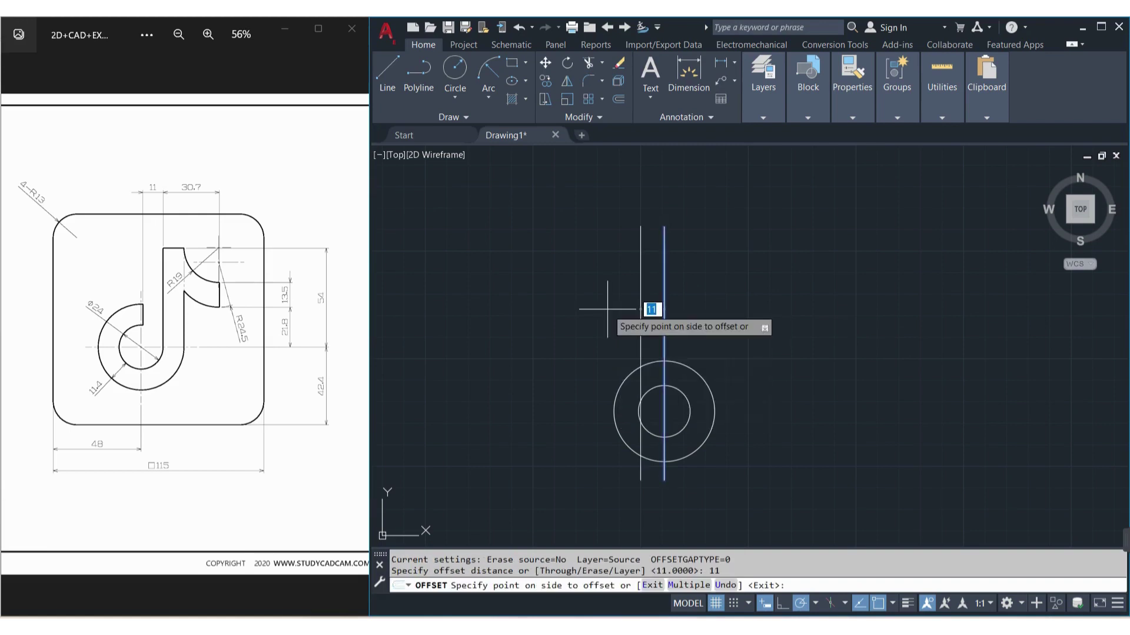
pyautogui.click(880, 254)
pyautogui.press('Escape')
# Step: Select the right-hand vertical line
pyautogui.scroll(4, 694, 389)
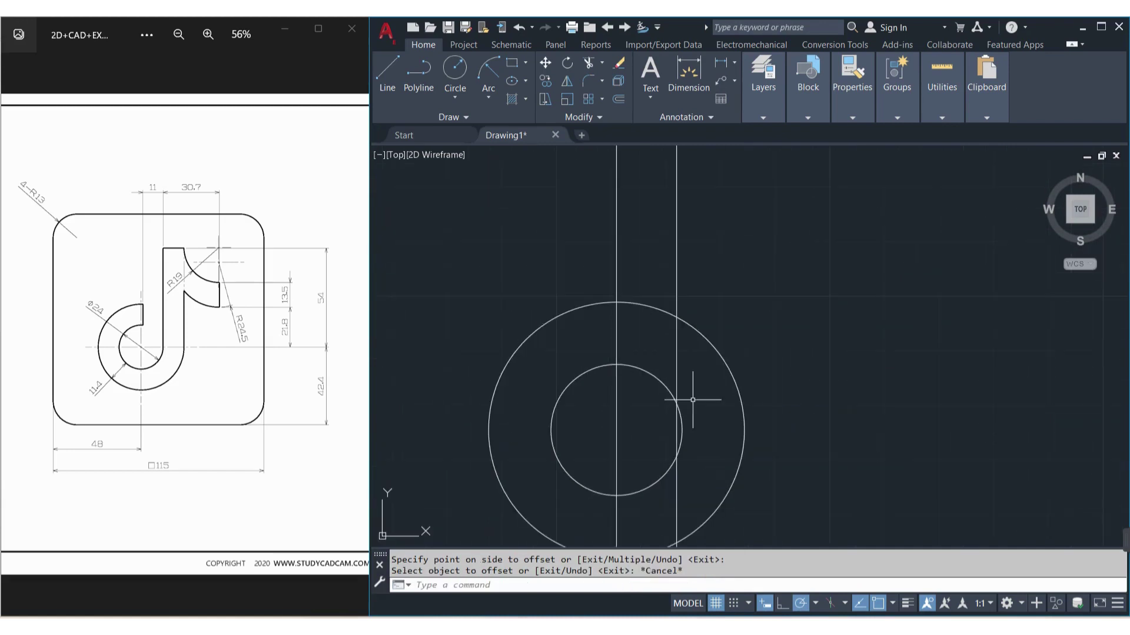
pyautogui.click(700, 283)
pyautogui.click(582, 233)
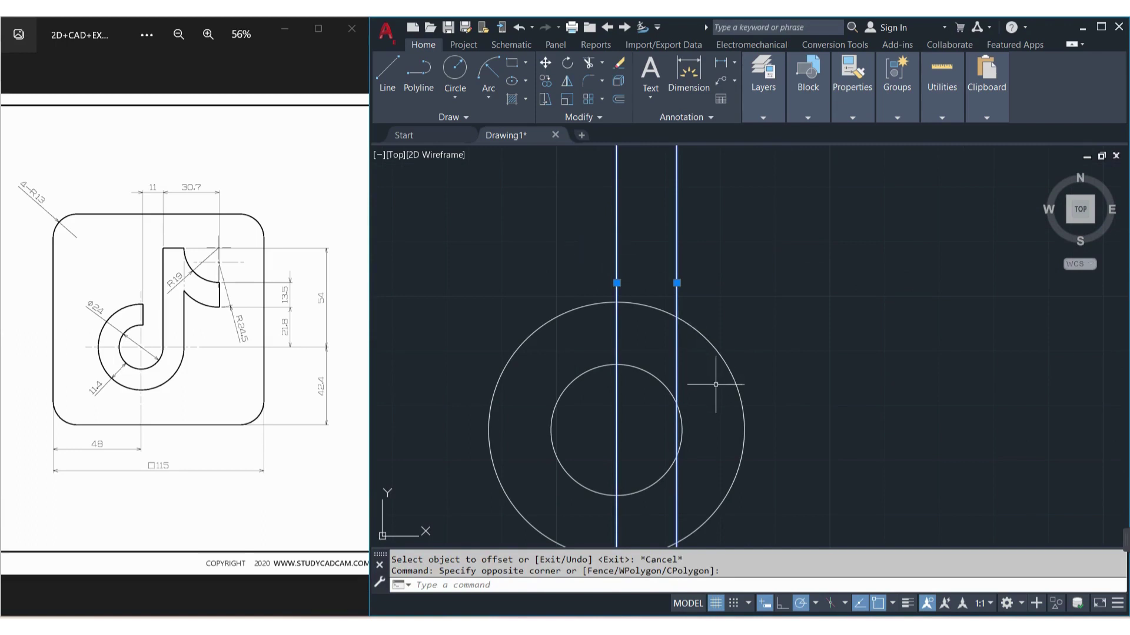
pyautogui.press('Escape')
pyautogui.click(624, 241)
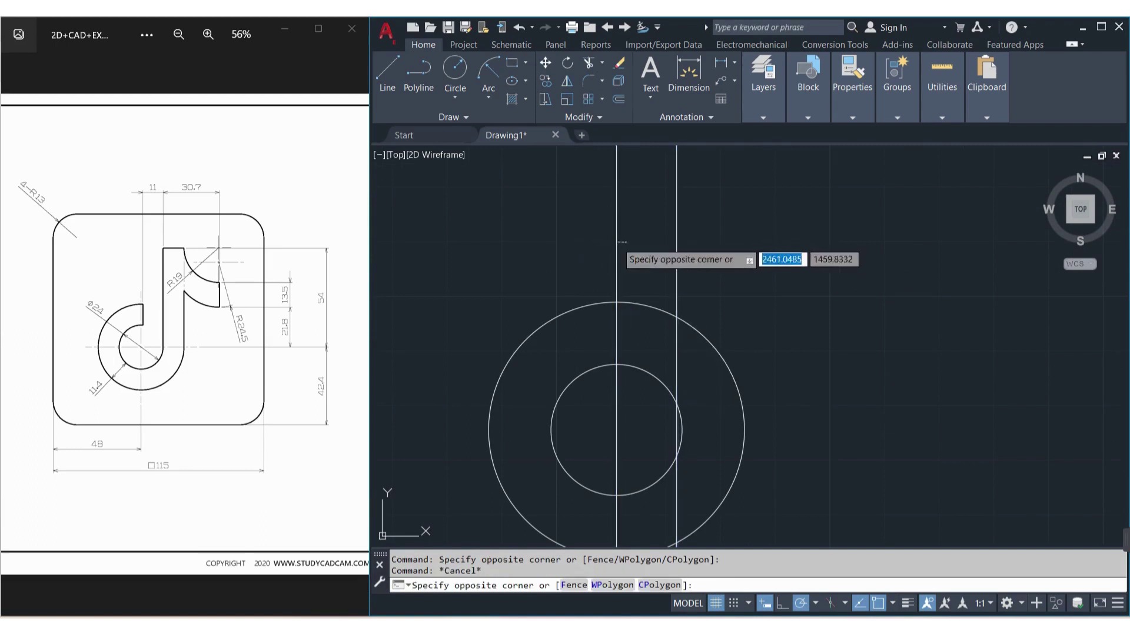
pyautogui.click(649, 250)
pyautogui.click(699, 251)
pyautogui.click(655, 240)
pyautogui.write('m')
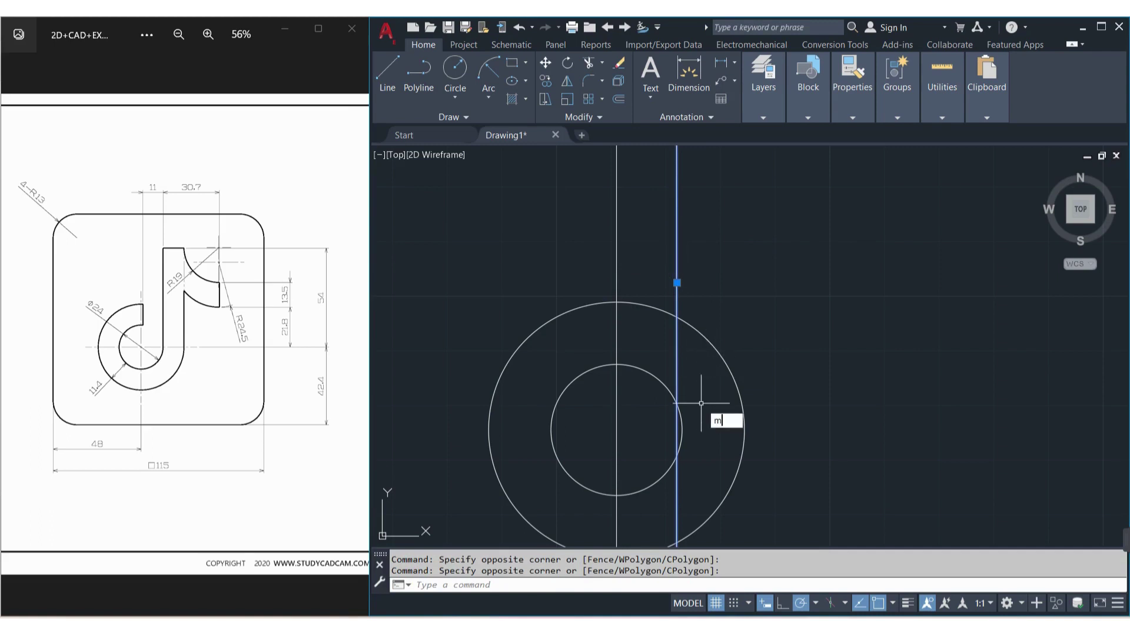
# Step: Move the right vertical line onto the outer circle's edge
pyautogui.press('Return')
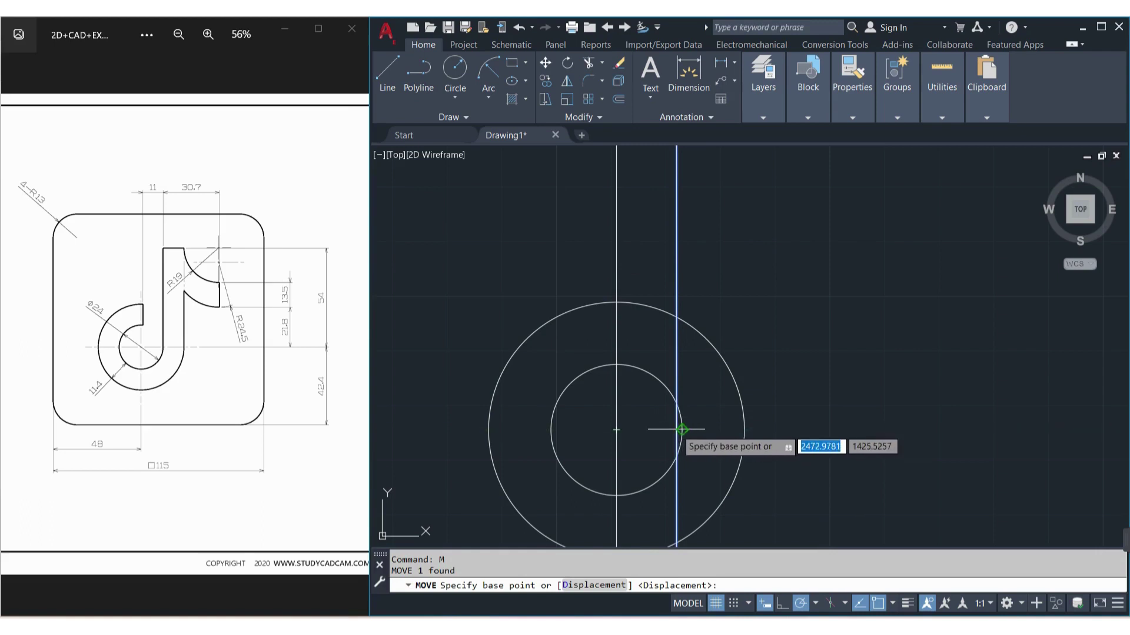
pyautogui.scroll(5, 679, 429)
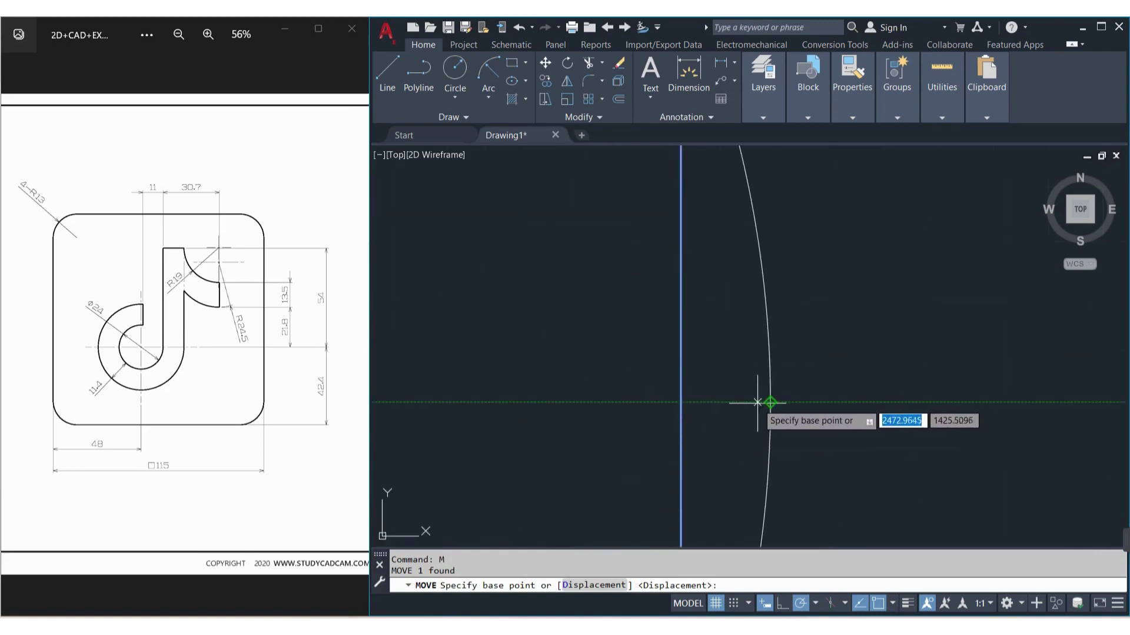
pyautogui.click(681, 402)
pyautogui.click(770, 402)
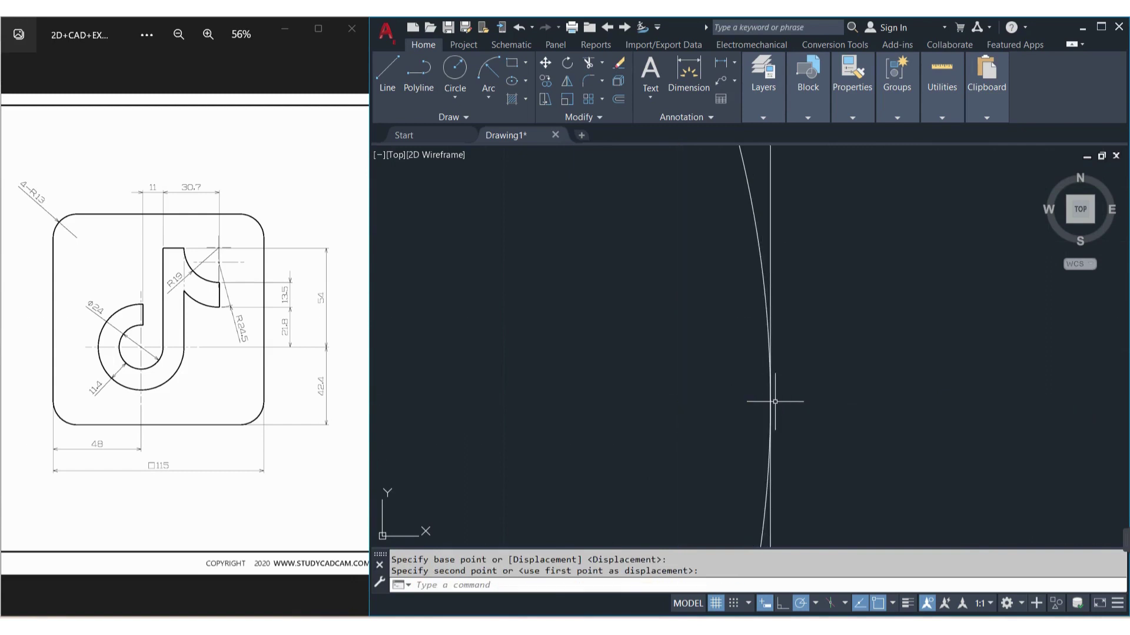
pyautogui.press('space')
pyautogui.scroll(-2, 870, 418)
pyautogui.scroll(-3, 868, 418)
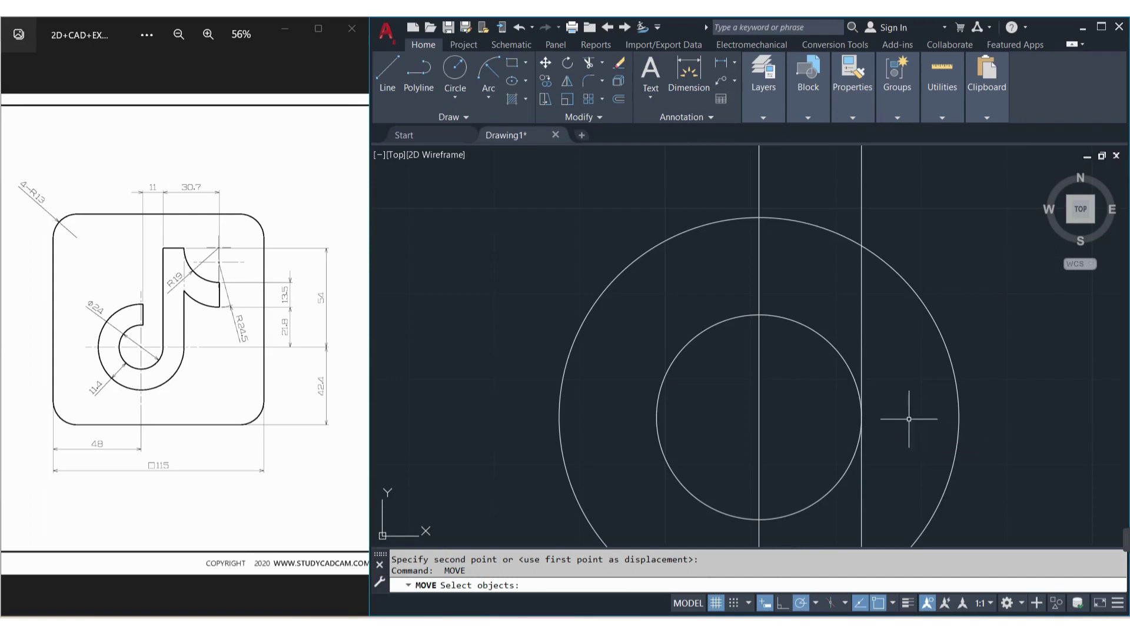
pyautogui.press('Escape')
pyautogui.moveTo(895, 383); pyautogui.dragTo(712, 438, button='middle')
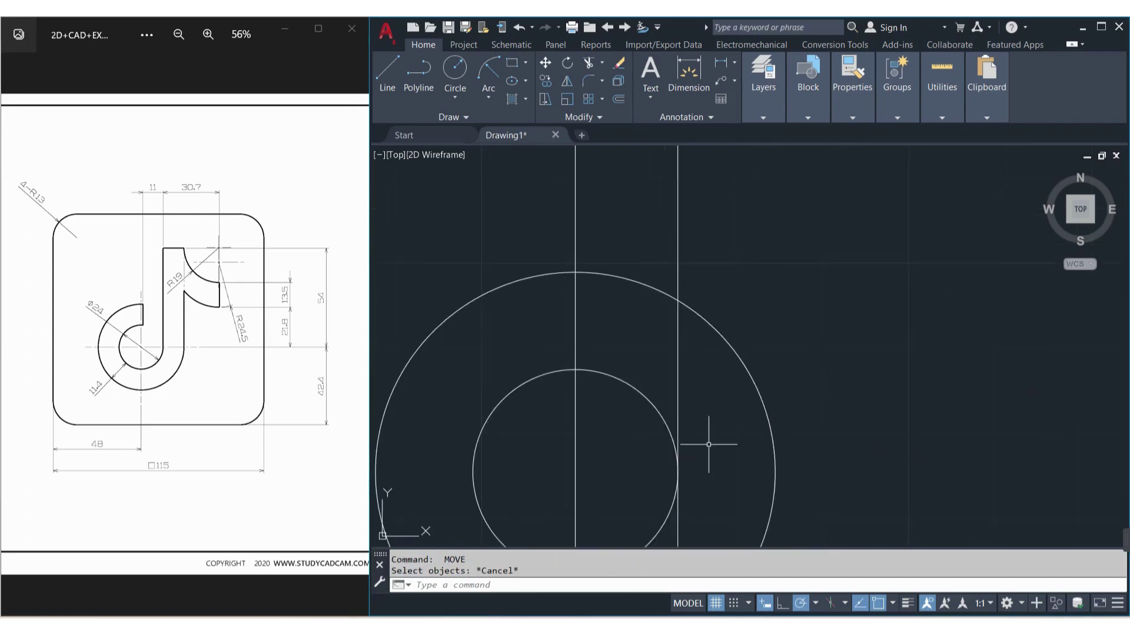
pyautogui.scroll(-3, 757, 418)
pyautogui.scroll(2, 787, 297)
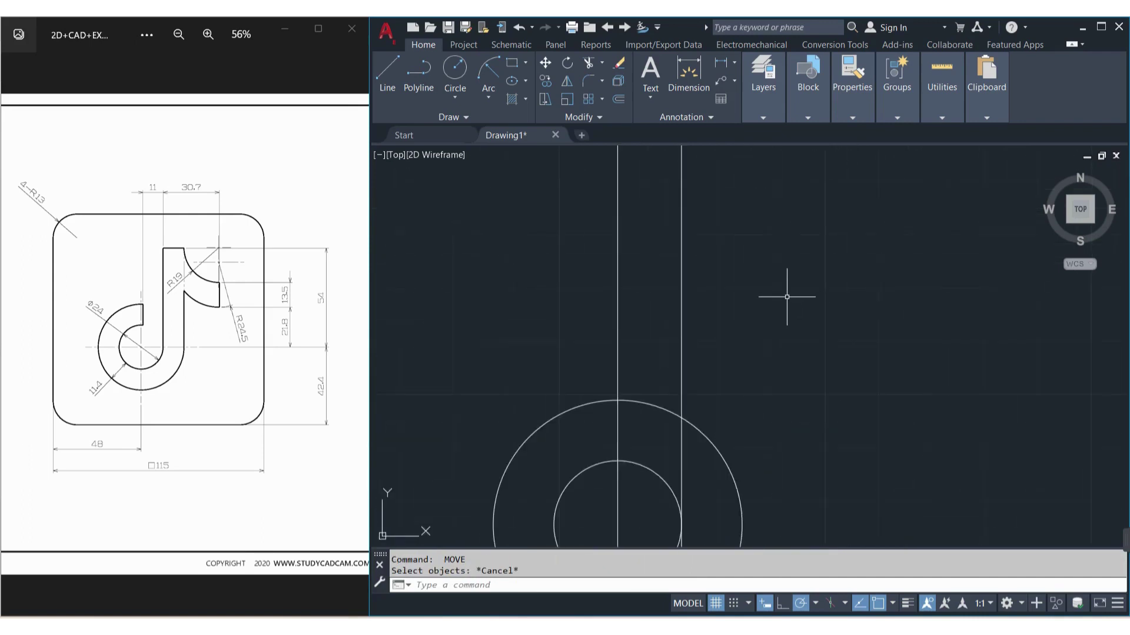
pyautogui.scroll(-3, 787, 297)
pyautogui.scroll(3, 788, 297)
# Step: Copy the vertical line to the outer circle's right quadrant
pyautogui.click(776, 297)
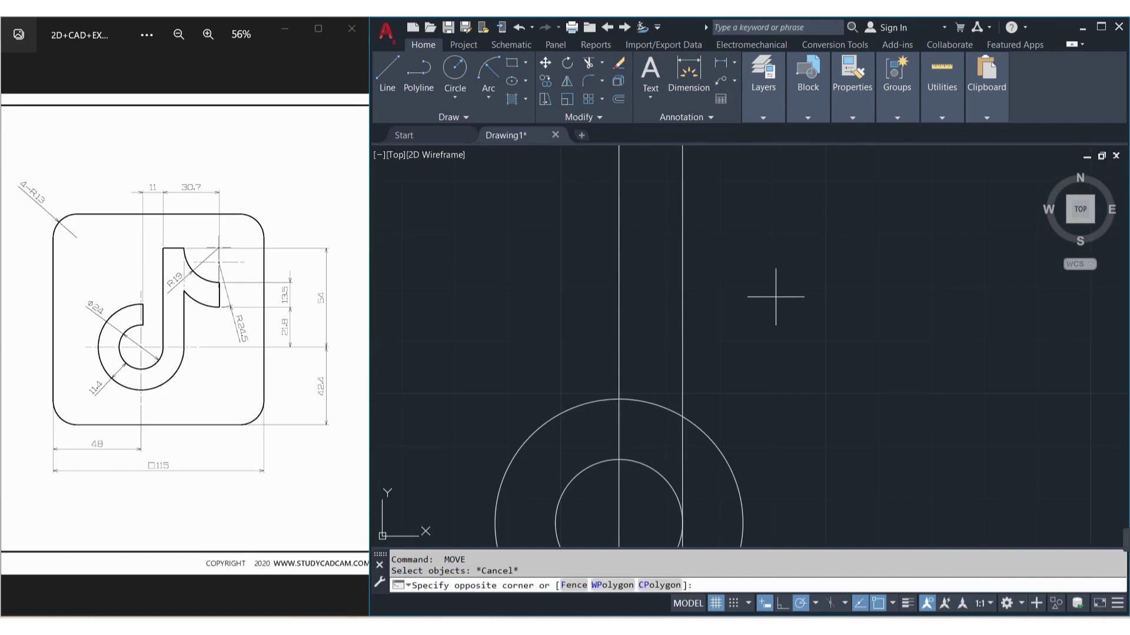
pyautogui.click(662, 253)
pyautogui.write('CP')
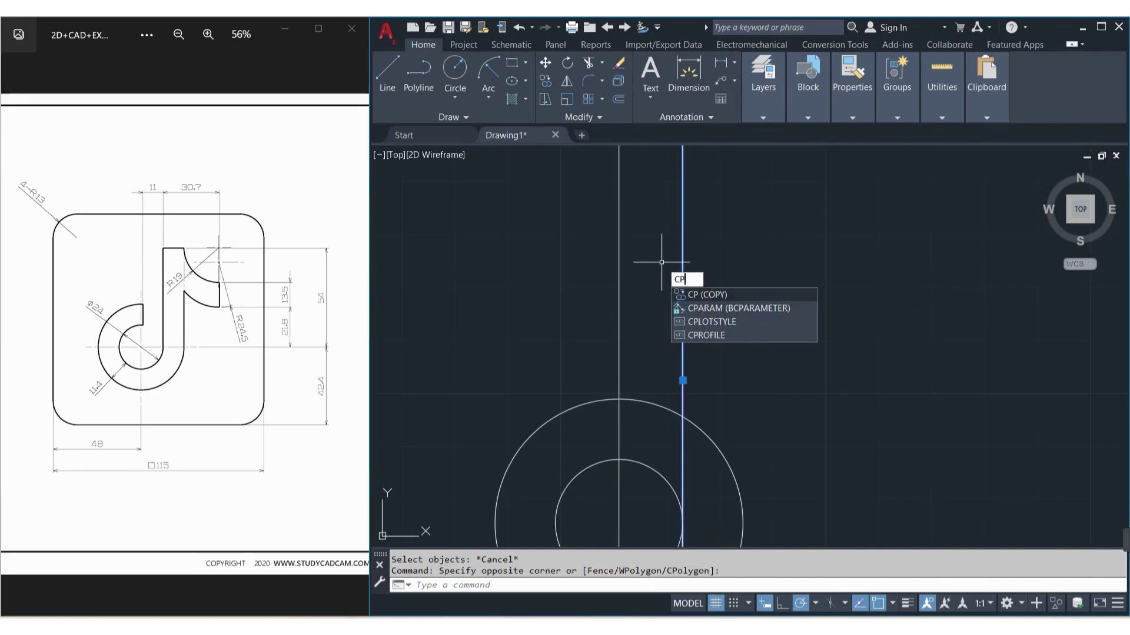
pyautogui.press('BackSpace')
pyautogui.write('O')
pyautogui.press('Return')
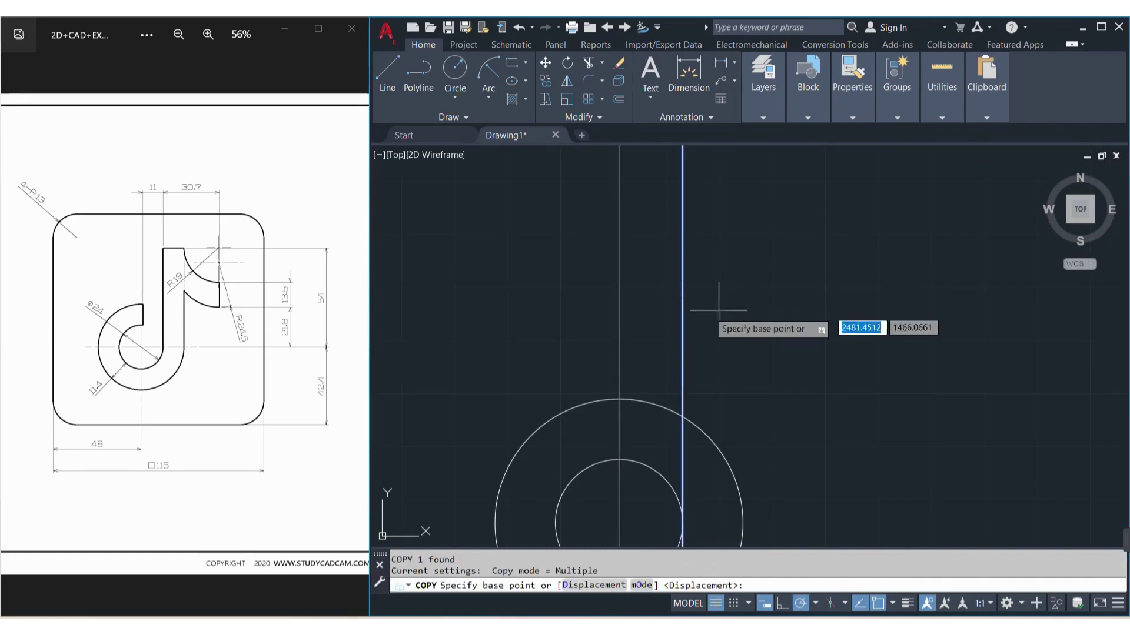
pyautogui.scroll(-2, 718, 353)
pyautogui.scroll(2, 706, 412)
pyautogui.click(697, 405)
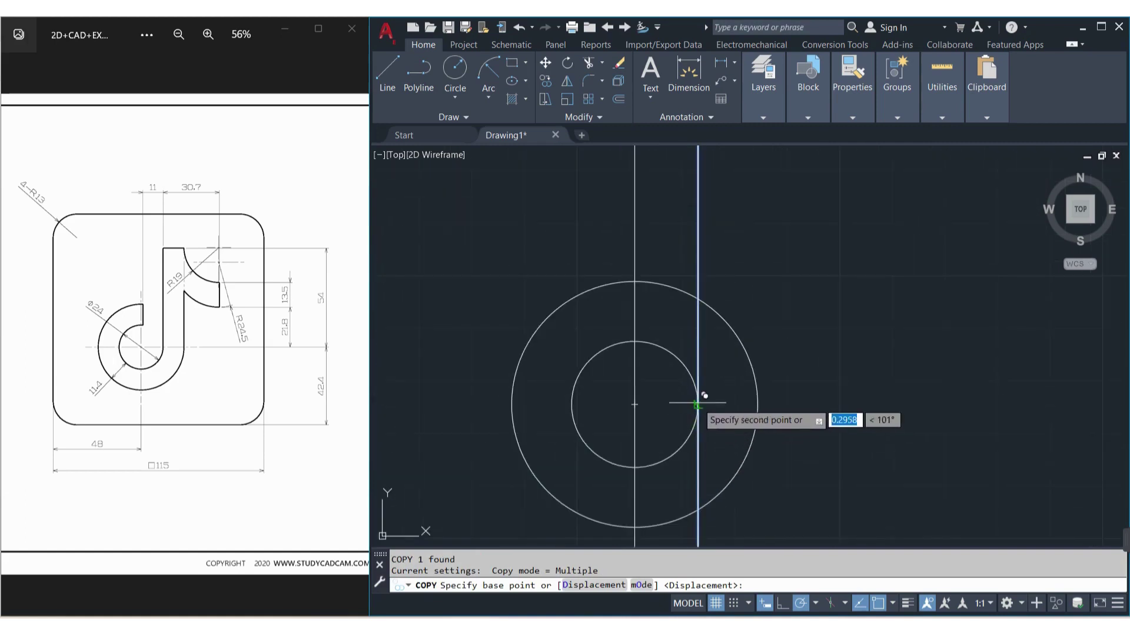
pyautogui.click(757, 405)
pyautogui.press('Return')
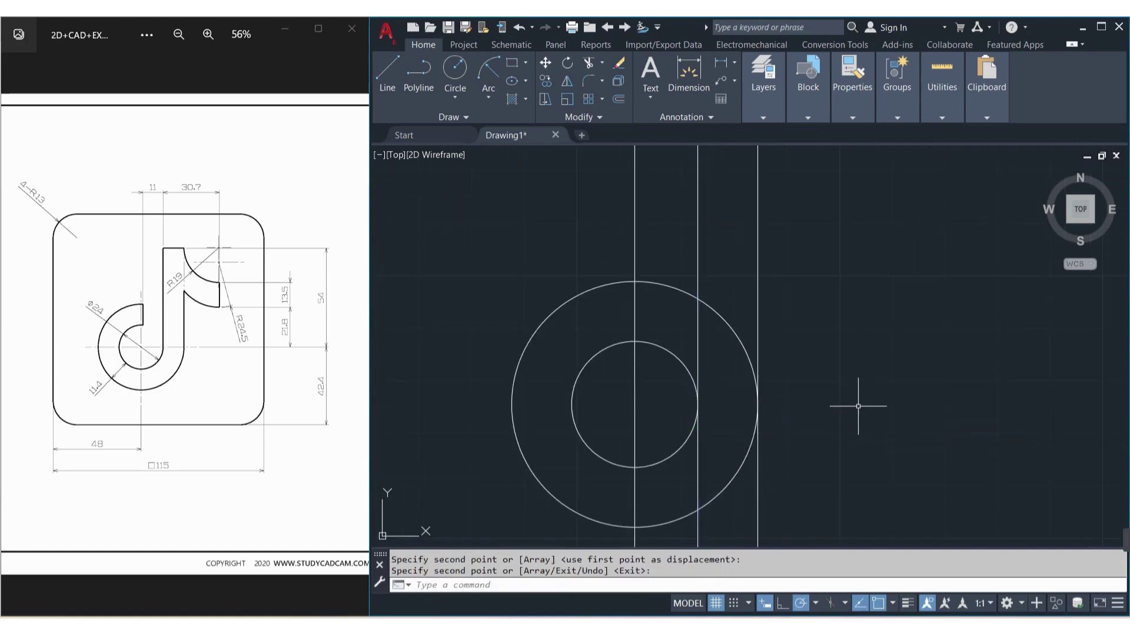
# Step: Delete the vertical line running through the circles' centre
pyautogui.scroll(-4, 857, 406)
pyautogui.moveTo(777, 322); pyautogui.dragTo(728, 312)
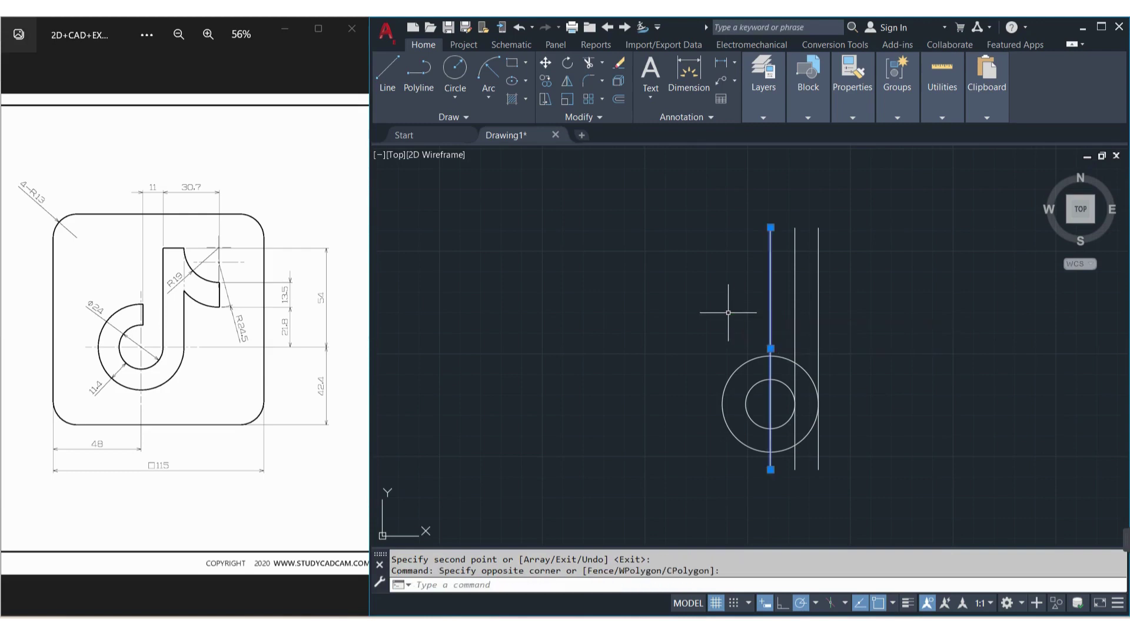
pyautogui.press('Delete')
pyautogui.scroll(4, 847, 335)
pyautogui.scroll(-2, 843, 333)
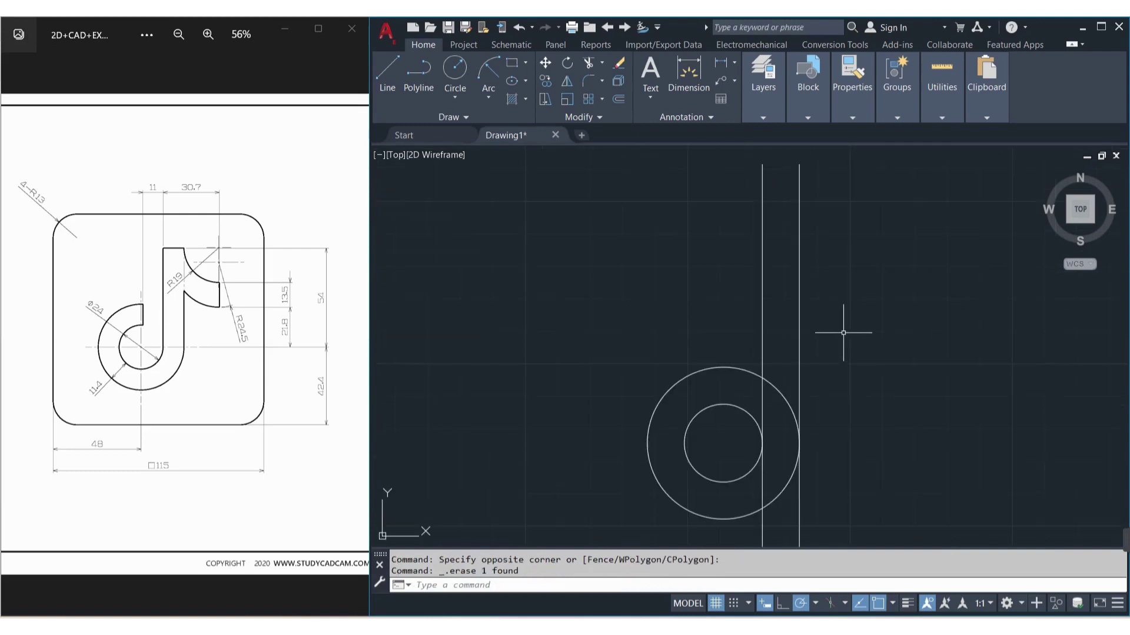
pyautogui.write('l')
pyautogui.press('Return')
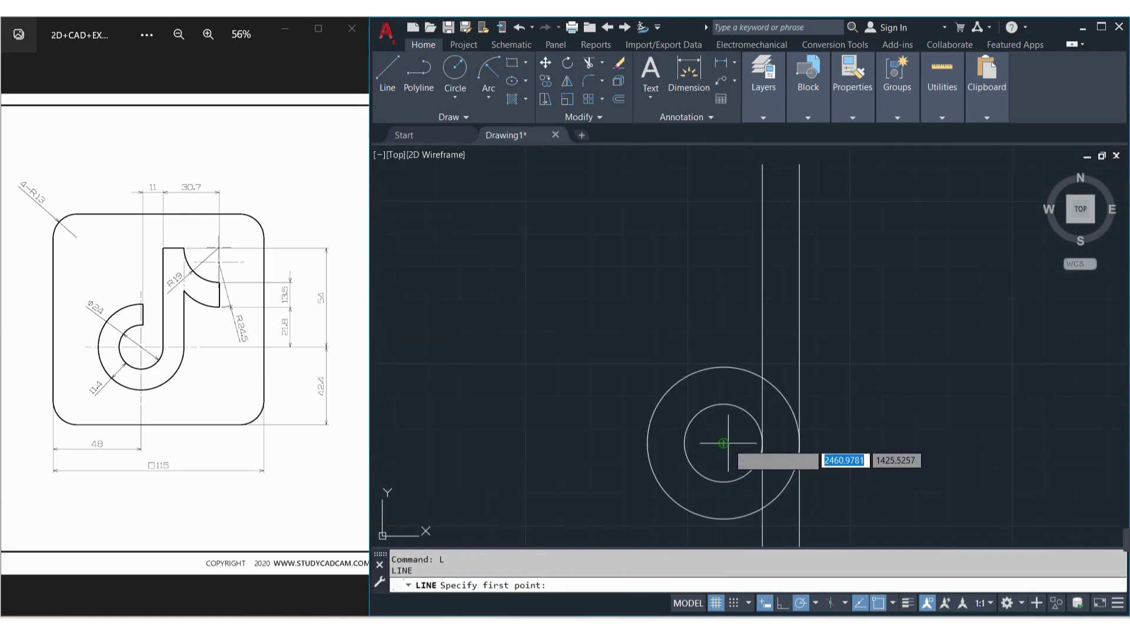
# Step: Draw a horizontal line rightward from the circles' centre
pyautogui.click(723, 443)
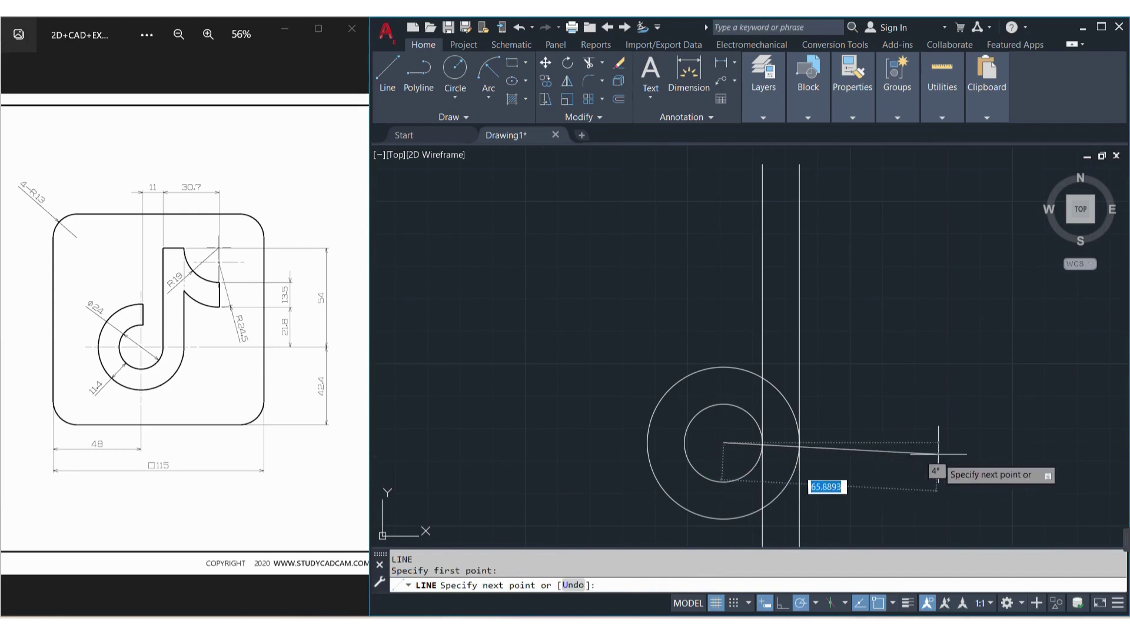
pyautogui.click(964, 443)
pyautogui.press('Return')
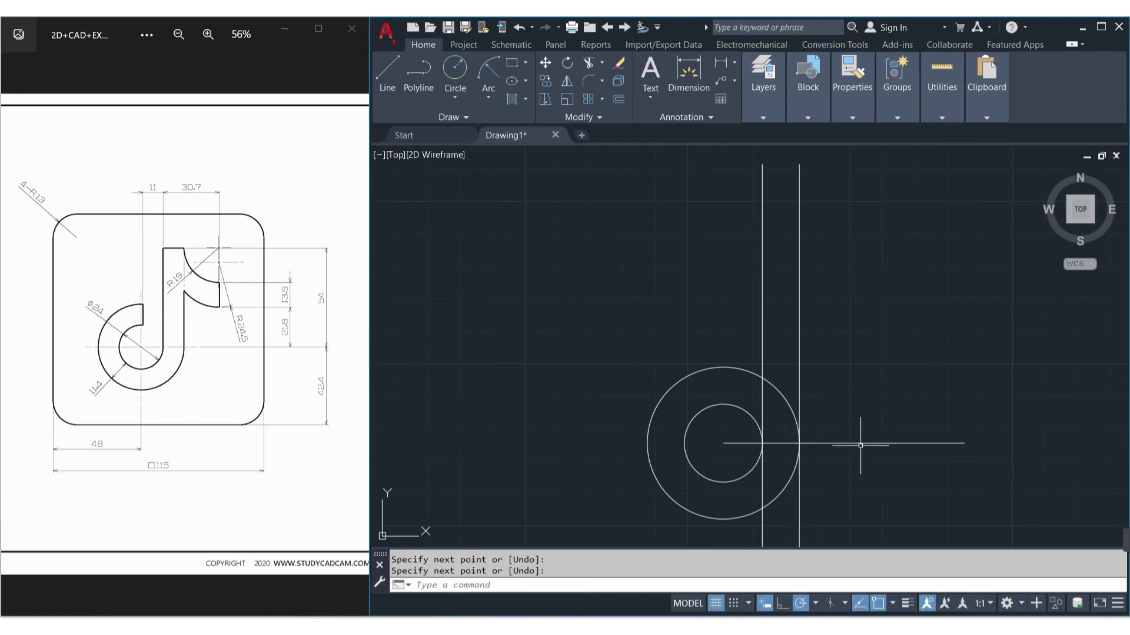
pyautogui.moveTo(349, 334)
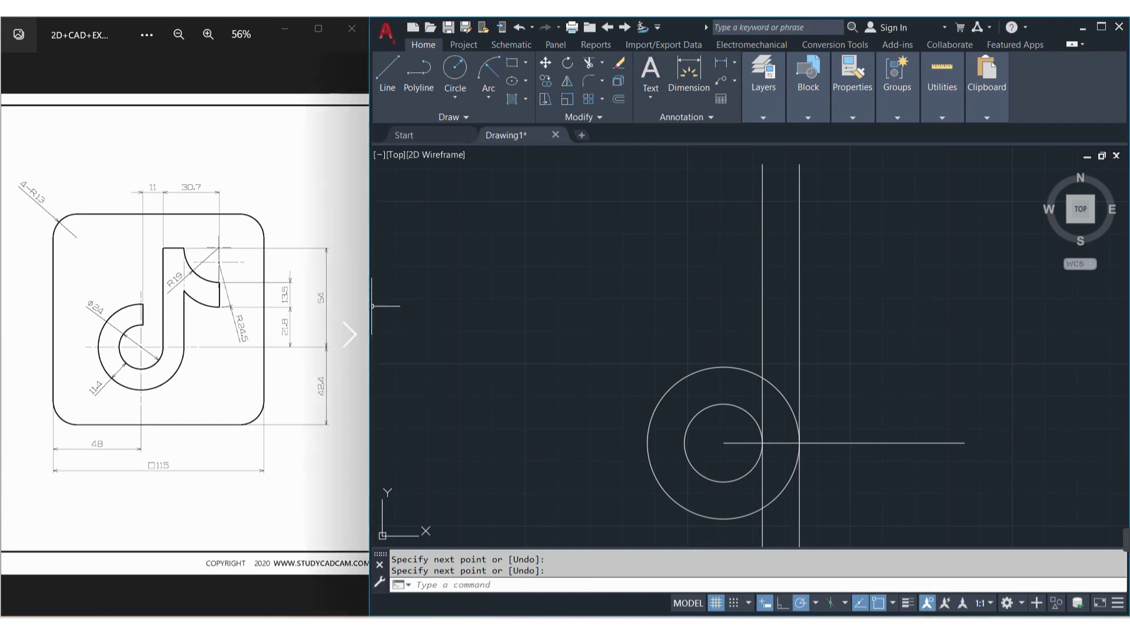
pyautogui.press('Return')
pyautogui.press('Return')
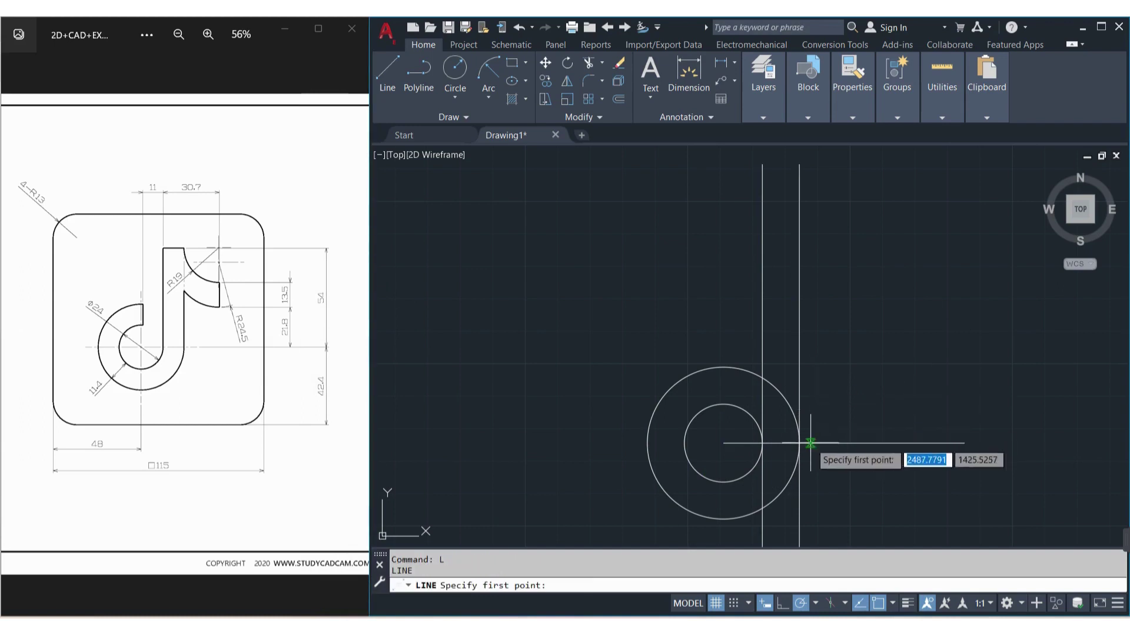
pyautogui.press('Escape')
# Step: Offset the horizontal line 54 units upward
pyautogui.write('o')
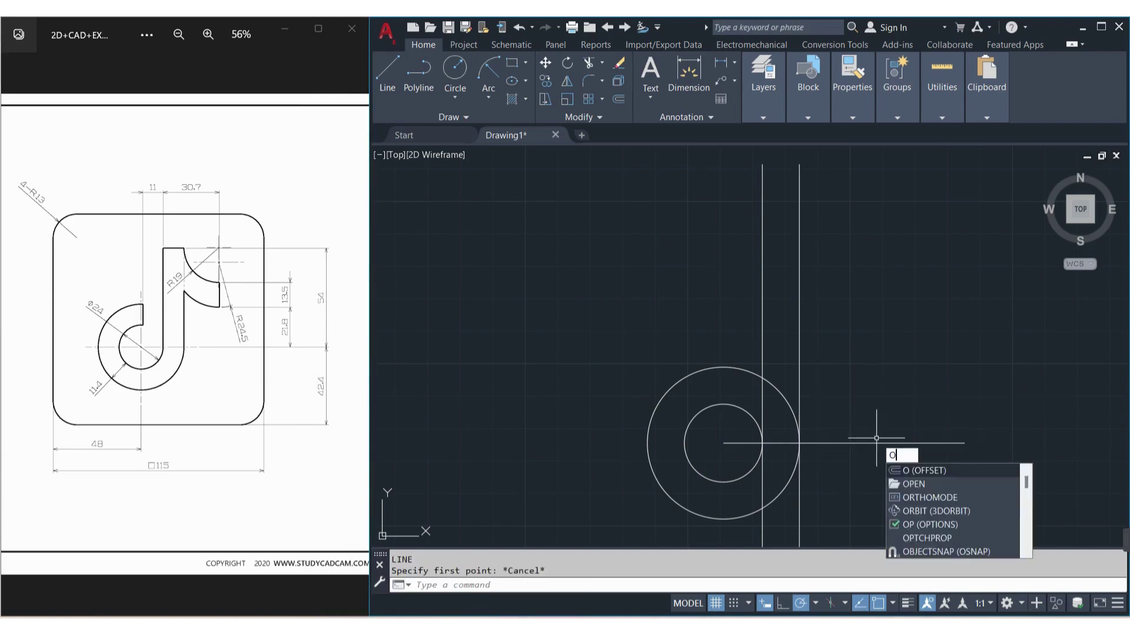
pyautogui.press('Return')
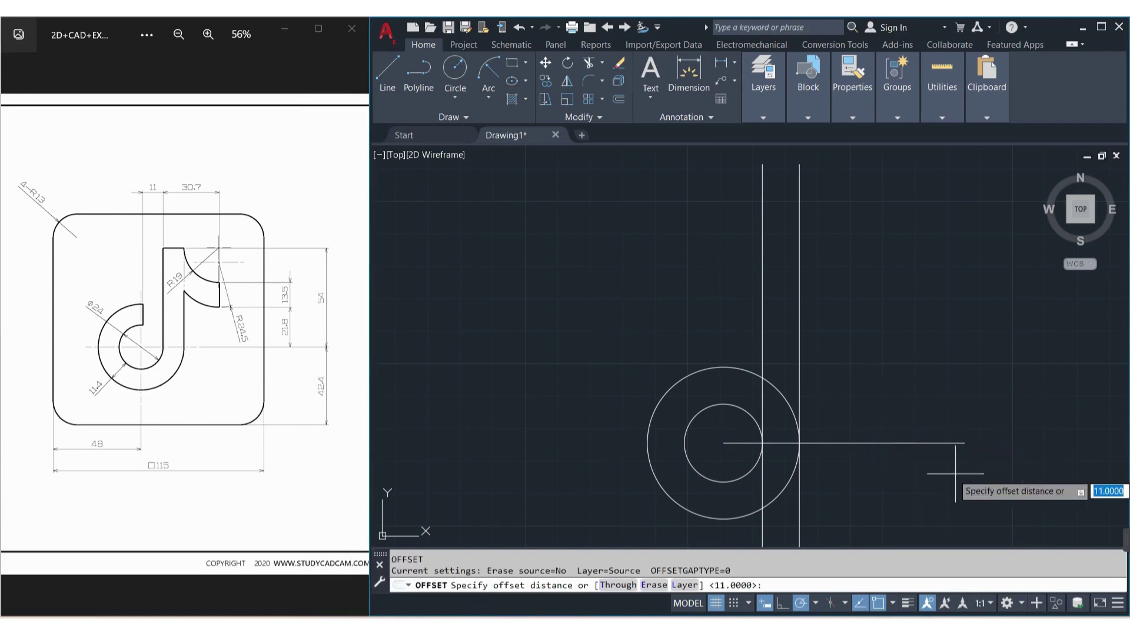
pyautogui.click(953, 473)
pyautogui.press('Escape')
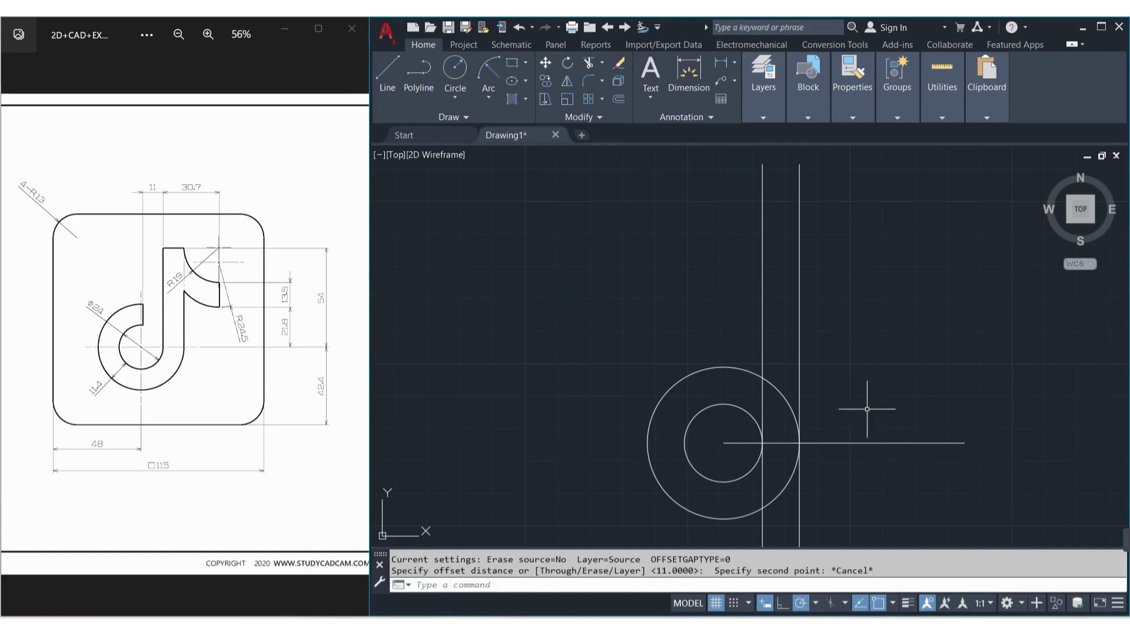
pyautogui.write('o')
pyautogui.press('Return')
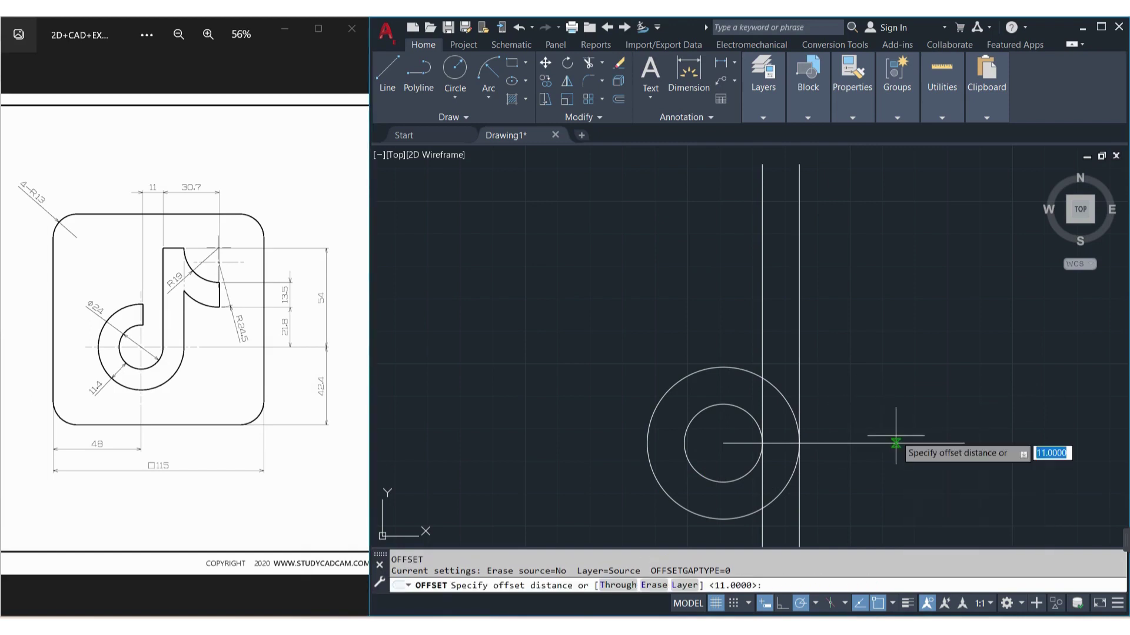
pyautogui.write('54')
pyautogui.press('Return')
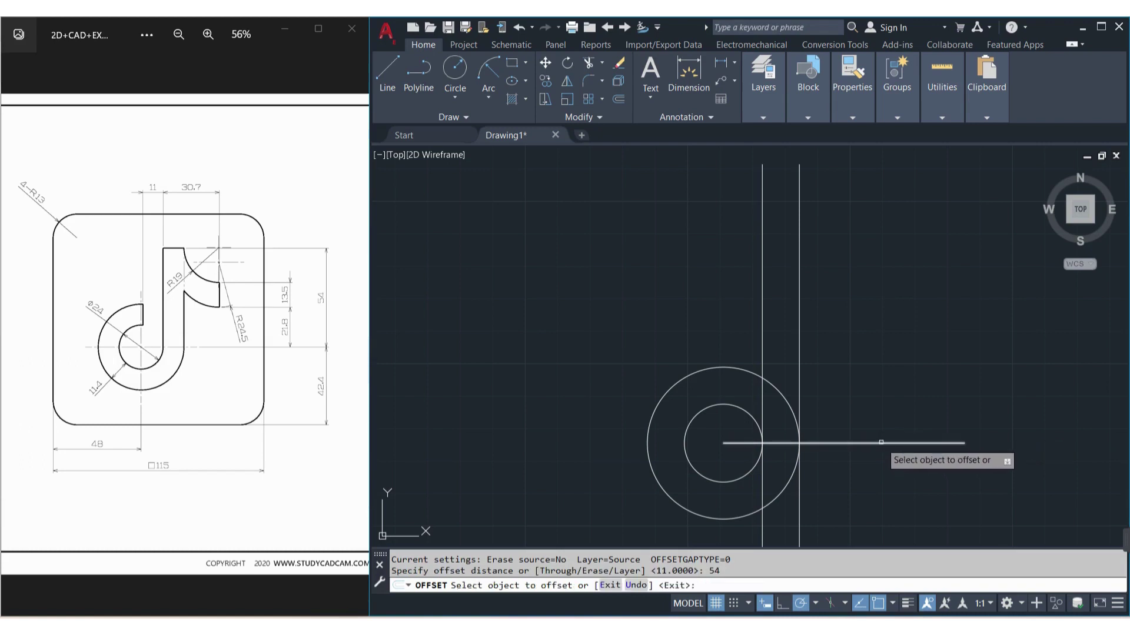
pyautogui.click(880, 442)
pyautogui.click(865, 294)
pyautogui.press('Escape')
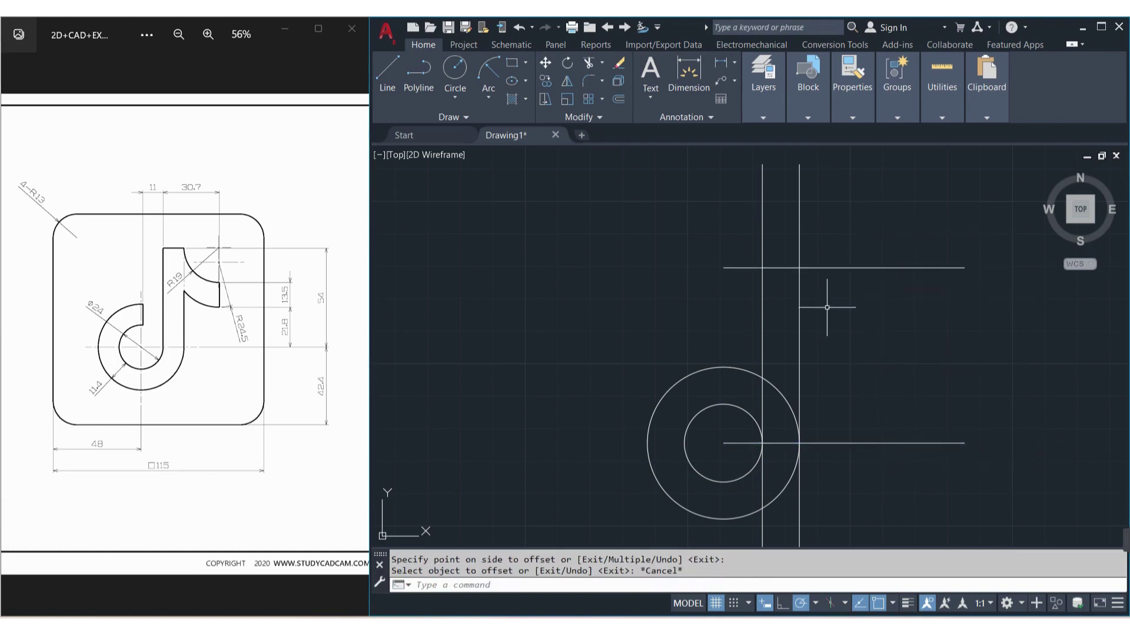
# Step: Trim both vertical lines above the new top line with a fence
pyautogui.write('tr')
pyautogui.press('Return')
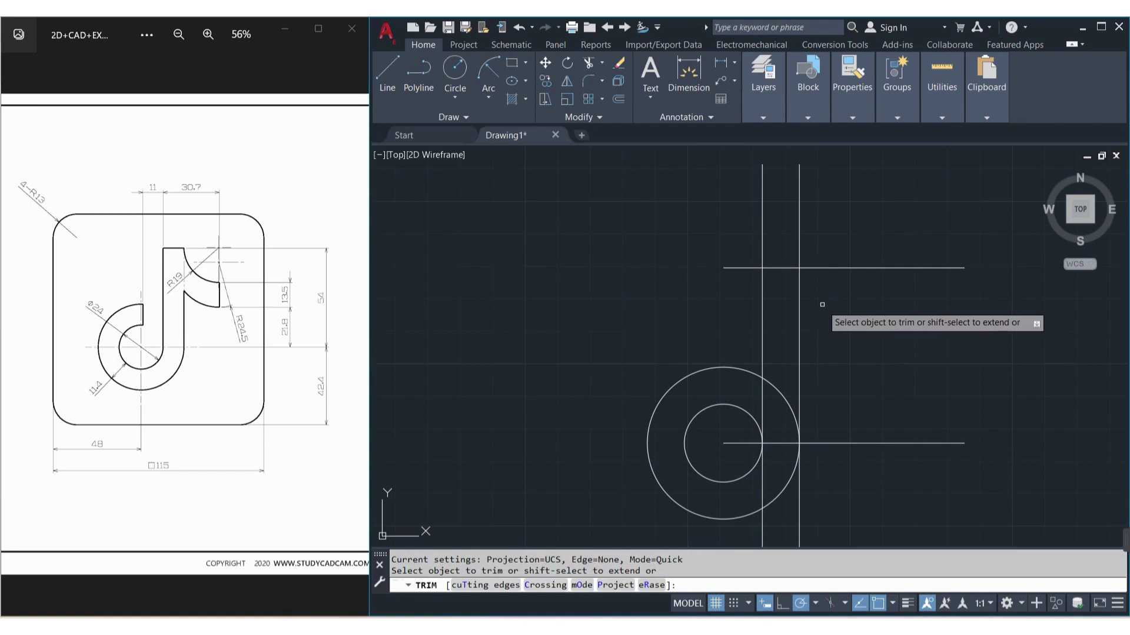
pyautogui.moveTo(811, 218); pyautogui.dragTo(722, 182)
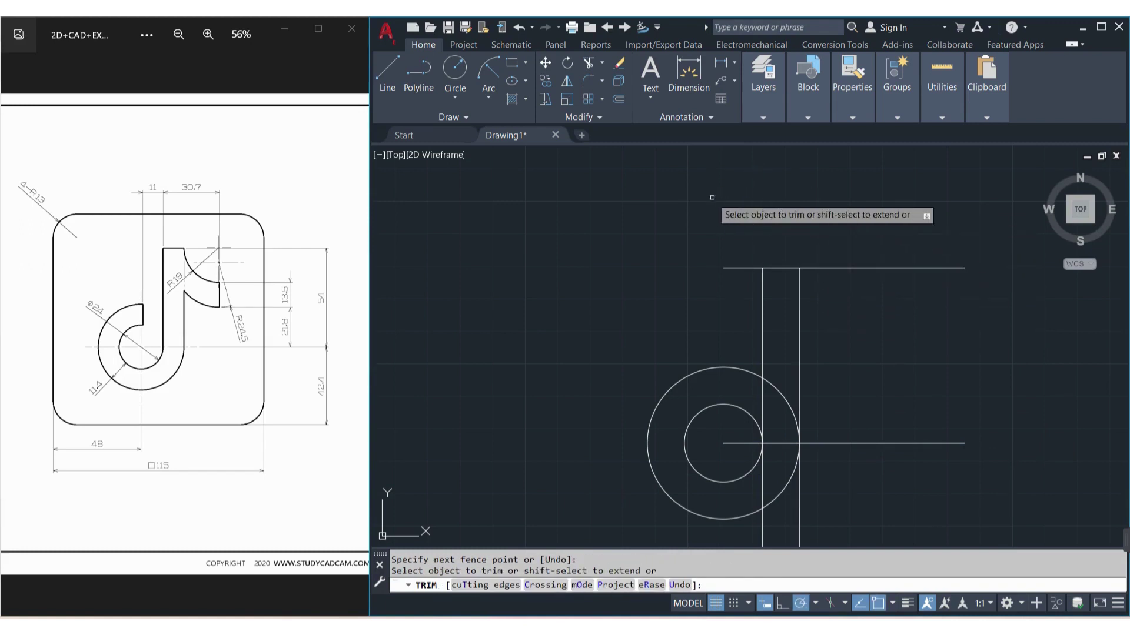
pyautogui.press('Escape')
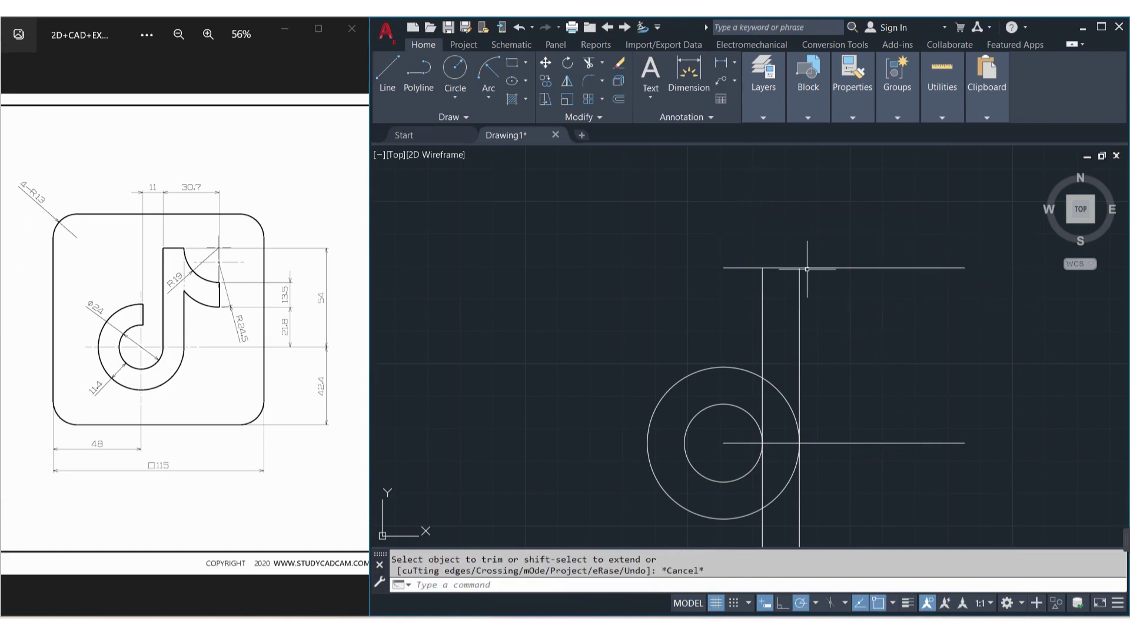
pyautogui.write('P')
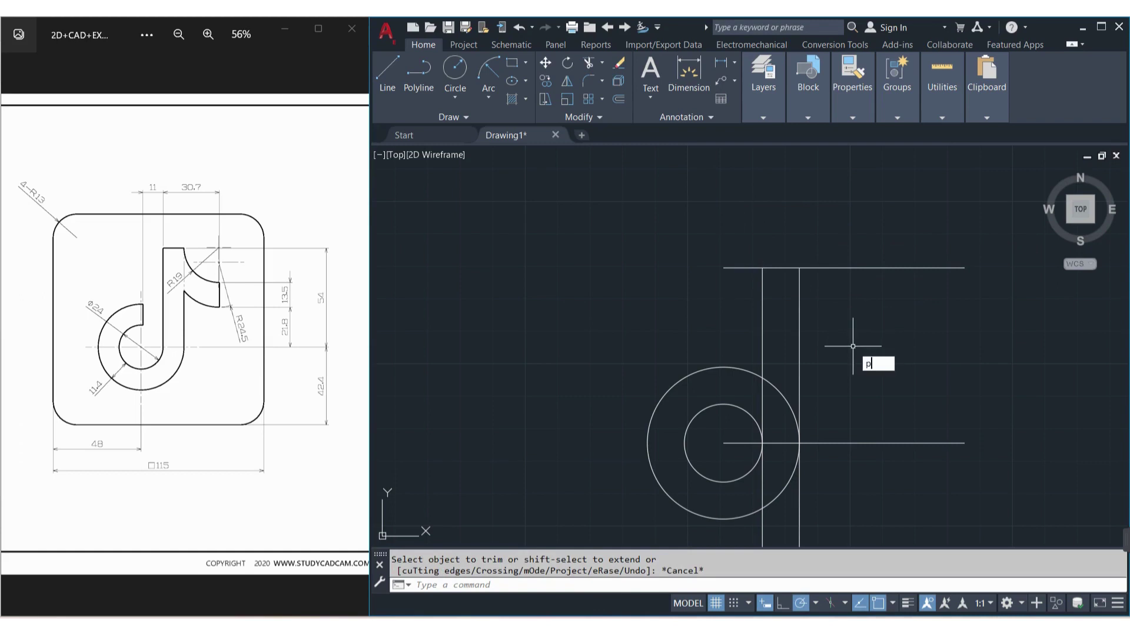
pyautogui.write('OI')
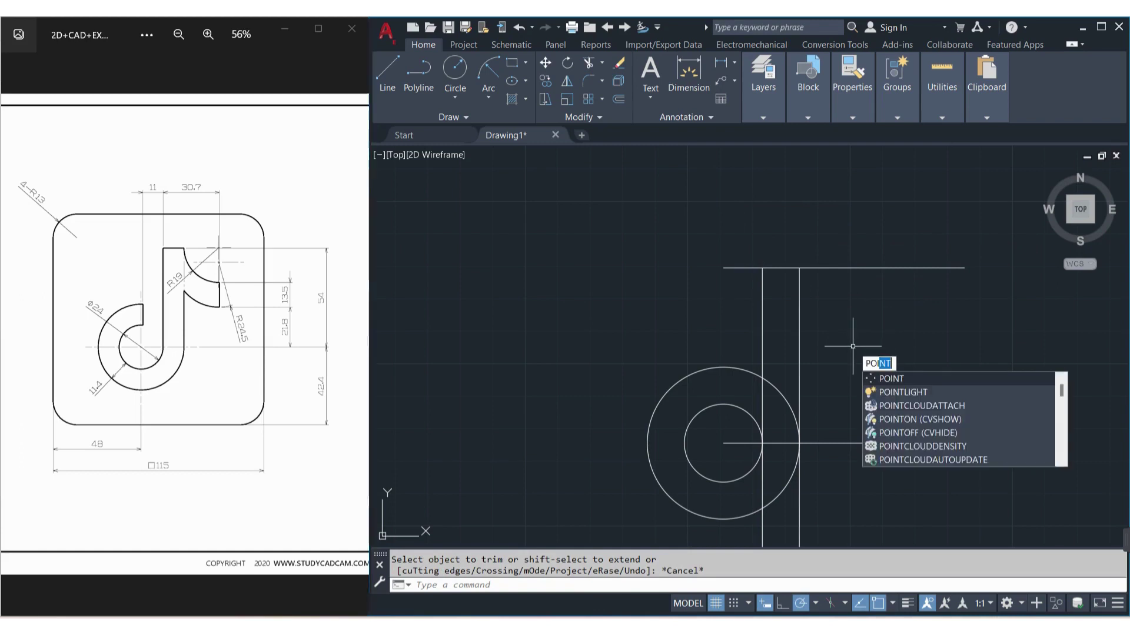
pyautogui.press('Escape')
pyautogui.press('Escape')
# Step: Draw a vertical line dropping from the top line, 30.7 units right of the outer vertical
pyautogui.write('L')
pyautogui.press('Return')
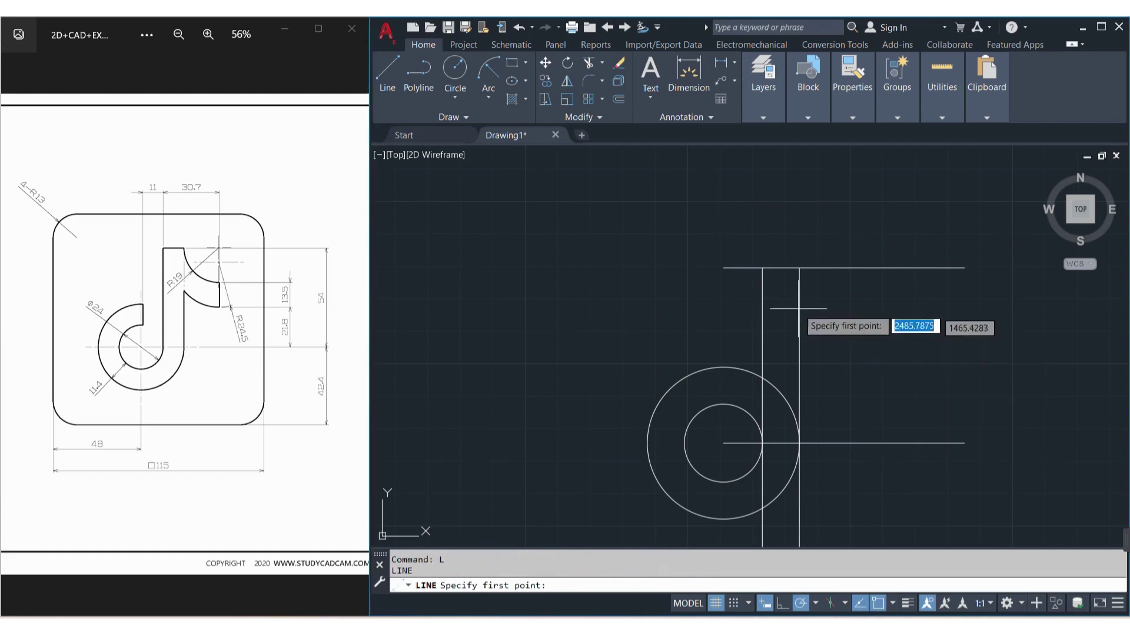
pyautogui.click(762, 268)
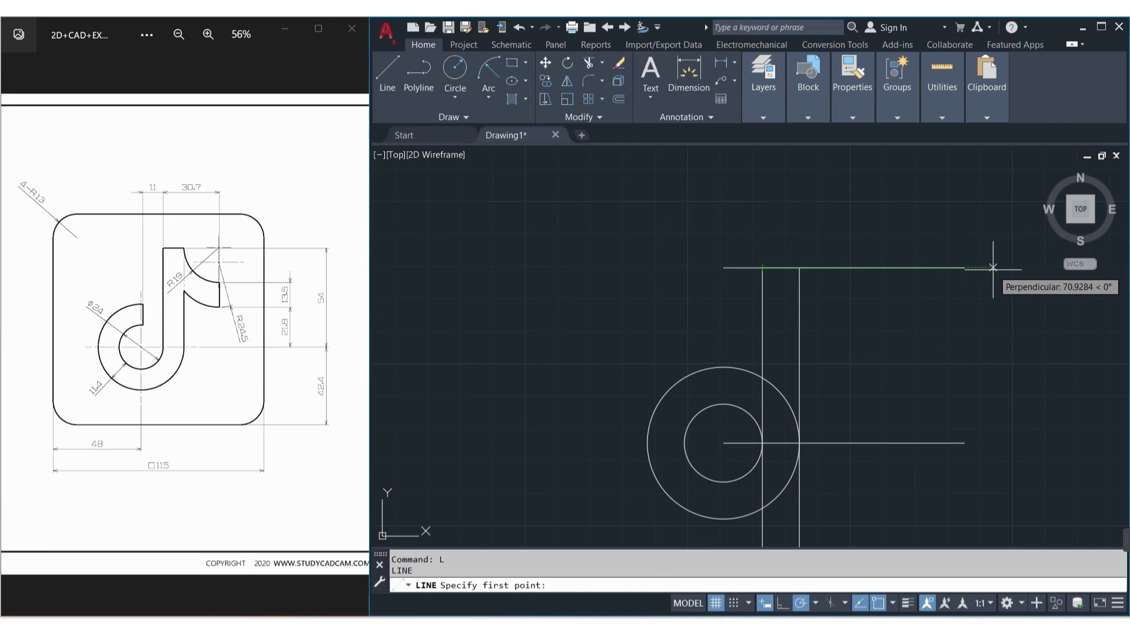
pyautogui.write('30.7')
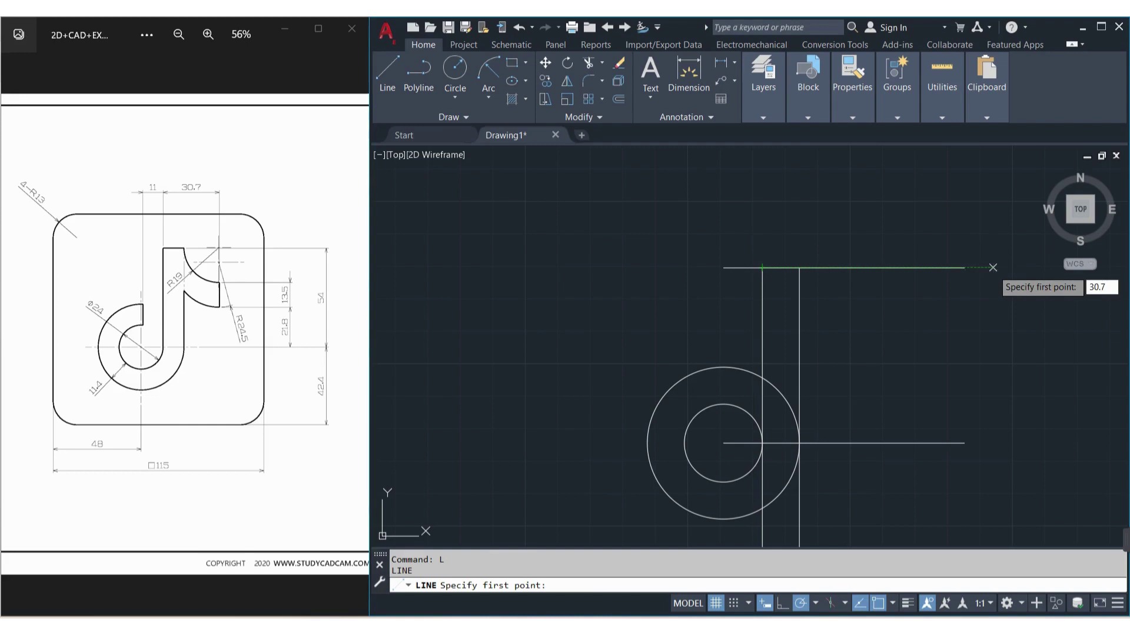
pyautogui.press('Return')
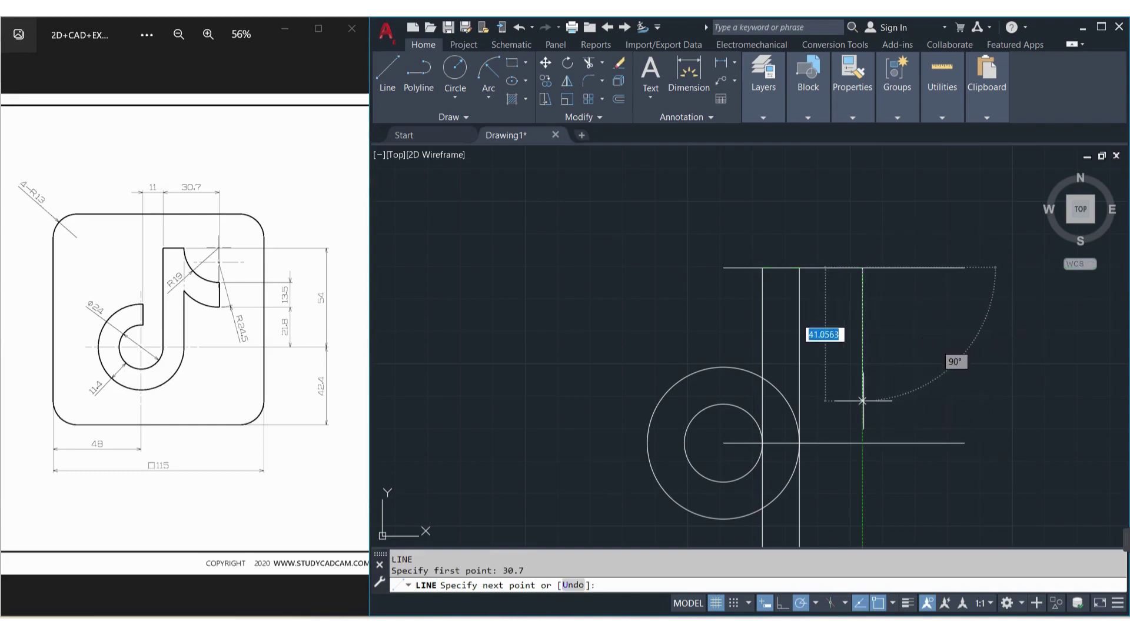
pyautogui.click(871, 400)
pyautogui.press('Return')
pyautogui.write('P')
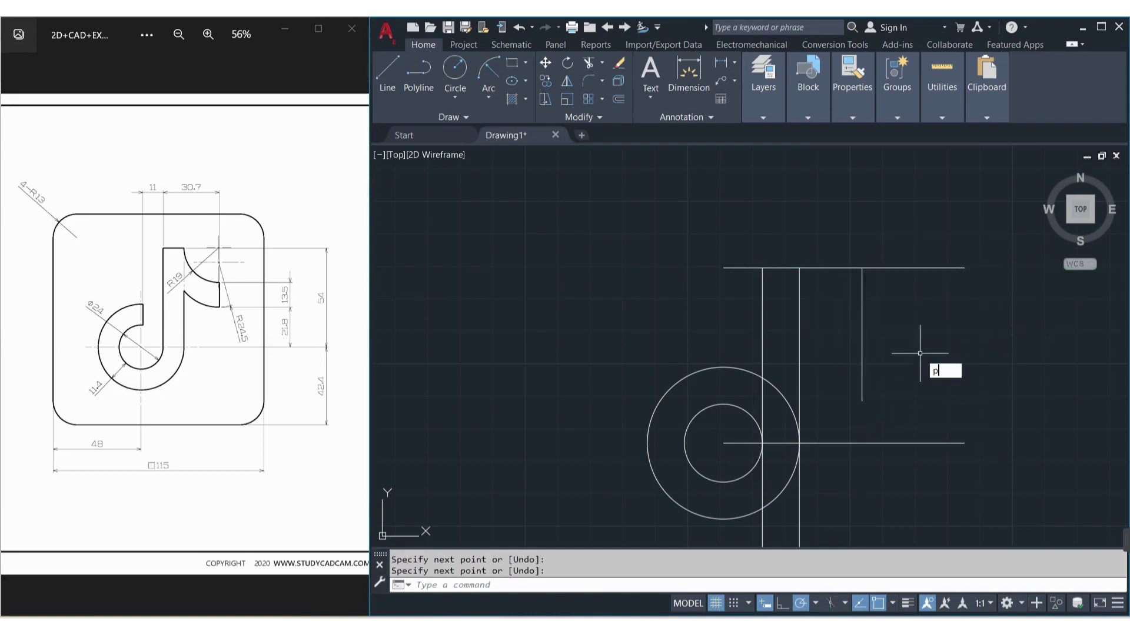
pyautogui.write('OIn')
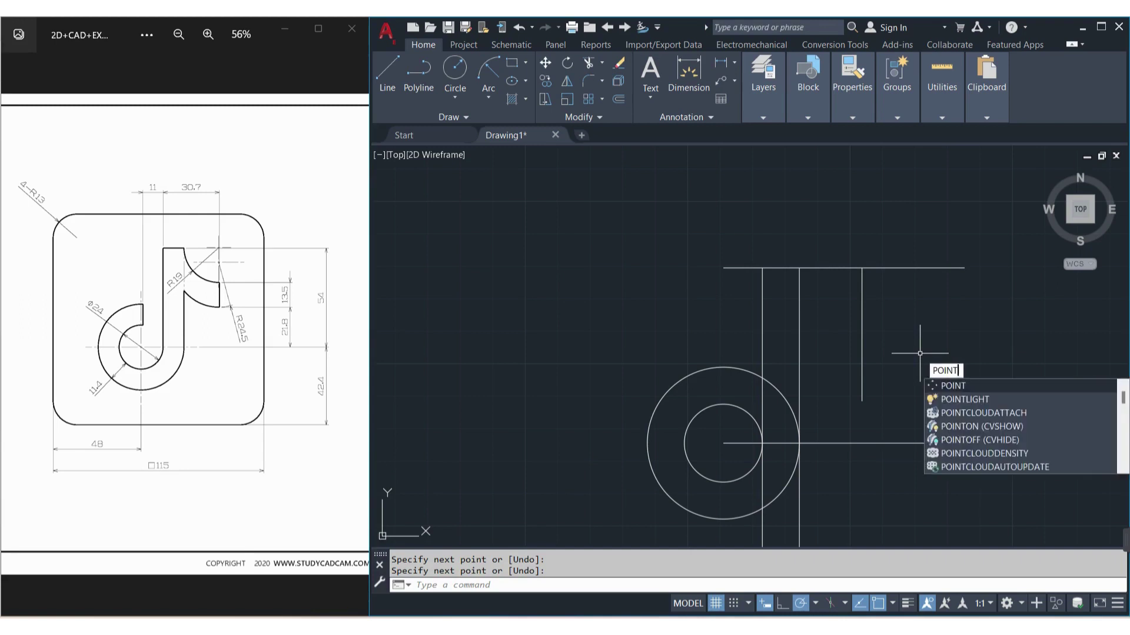
pyautogui.press('Return')
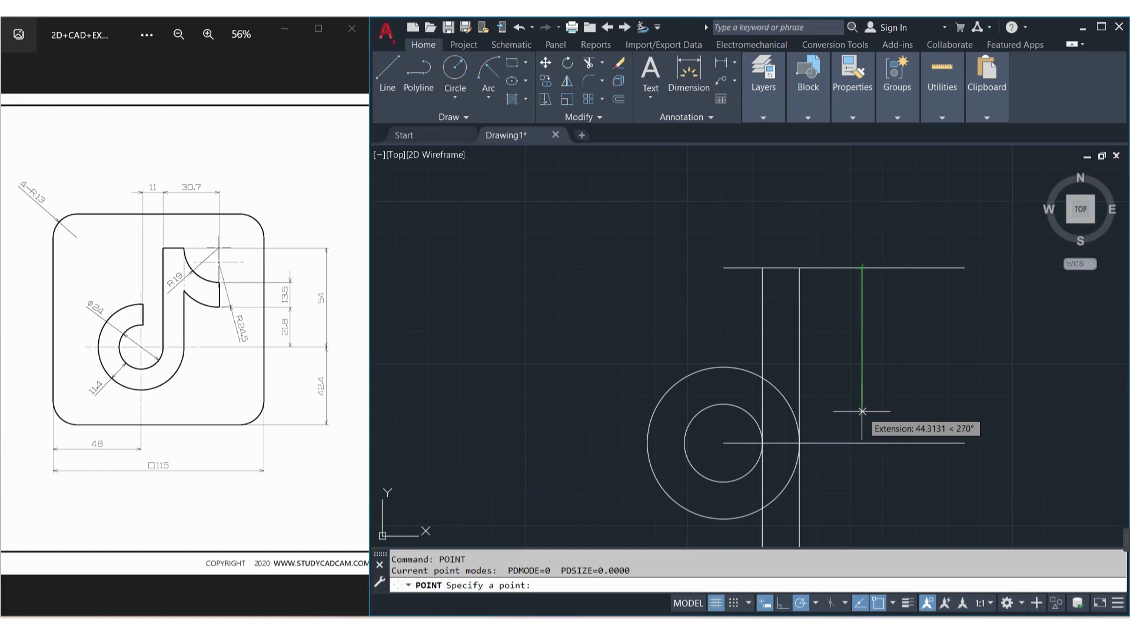
# Step: Stretch the new vertical line down to the lower horizontal line
pyautogui.press('Escape')
pyautogui.click(895, 392)
pyautogui.click(828, 349)
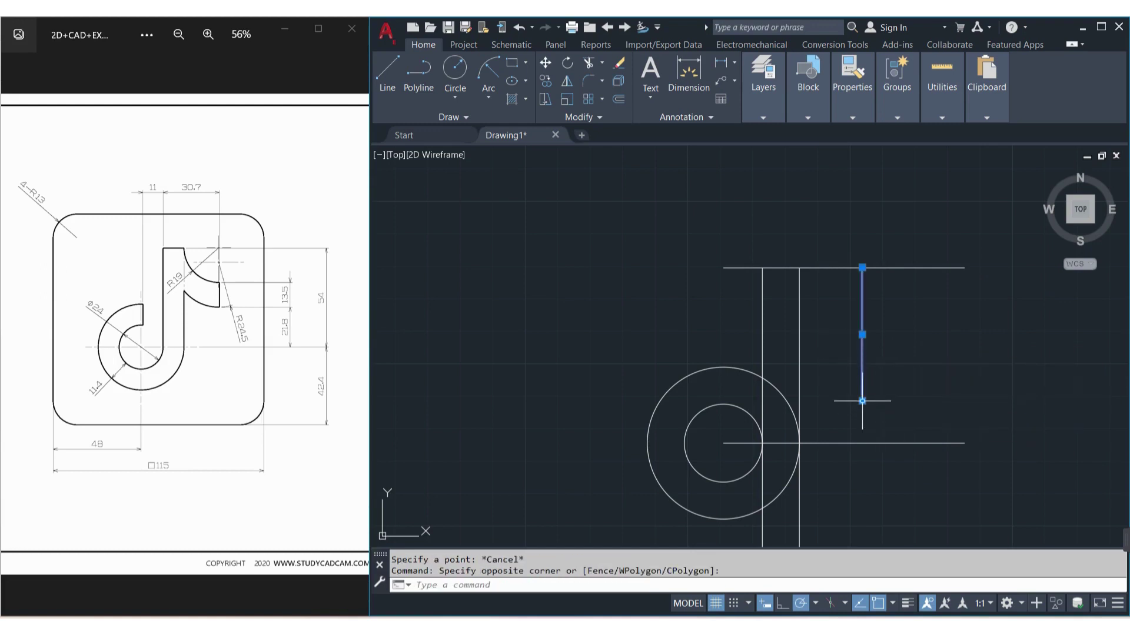
pyautogui.click(862, 401)
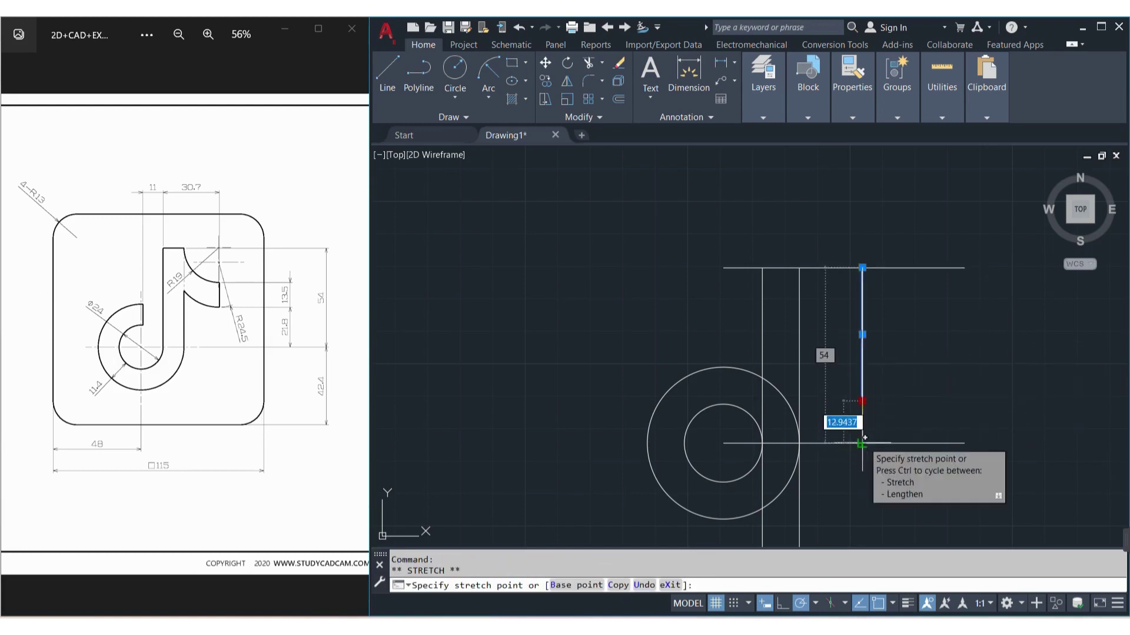
pyautogui.click(862, 443)
pyautogui.press('Escape')
pyautogui.press('Return')
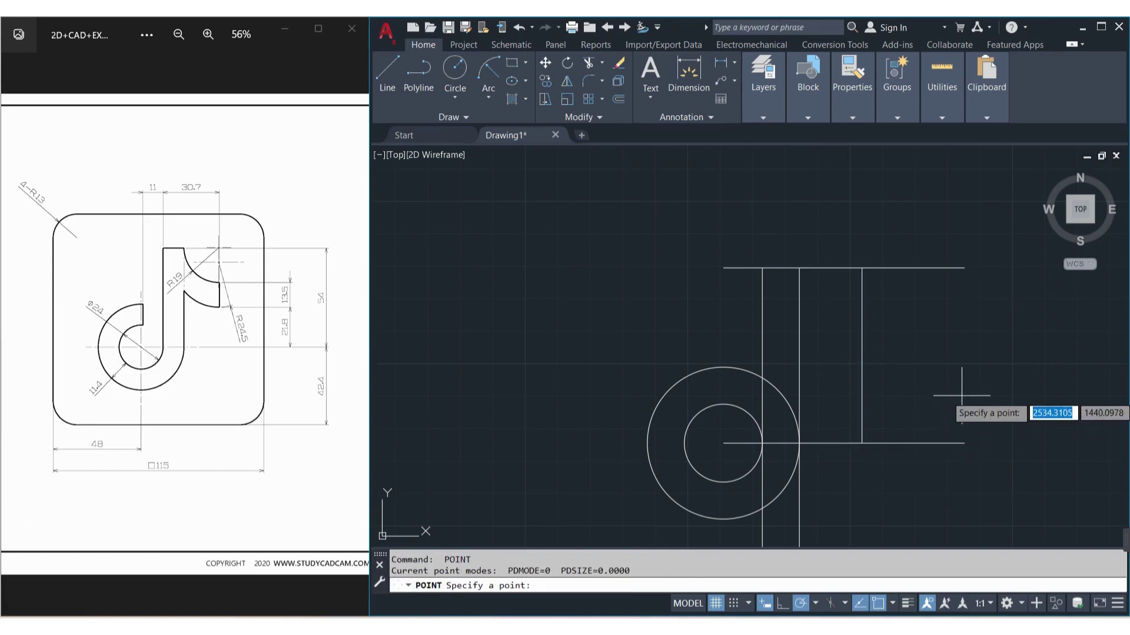
pyautogui.press('Escape')
pyautogui.press('Escape')
# Step: Mark a point 21.8 up the vertical line and compute 21.8 + 13.5 with CAL
pyautogui.write('p')
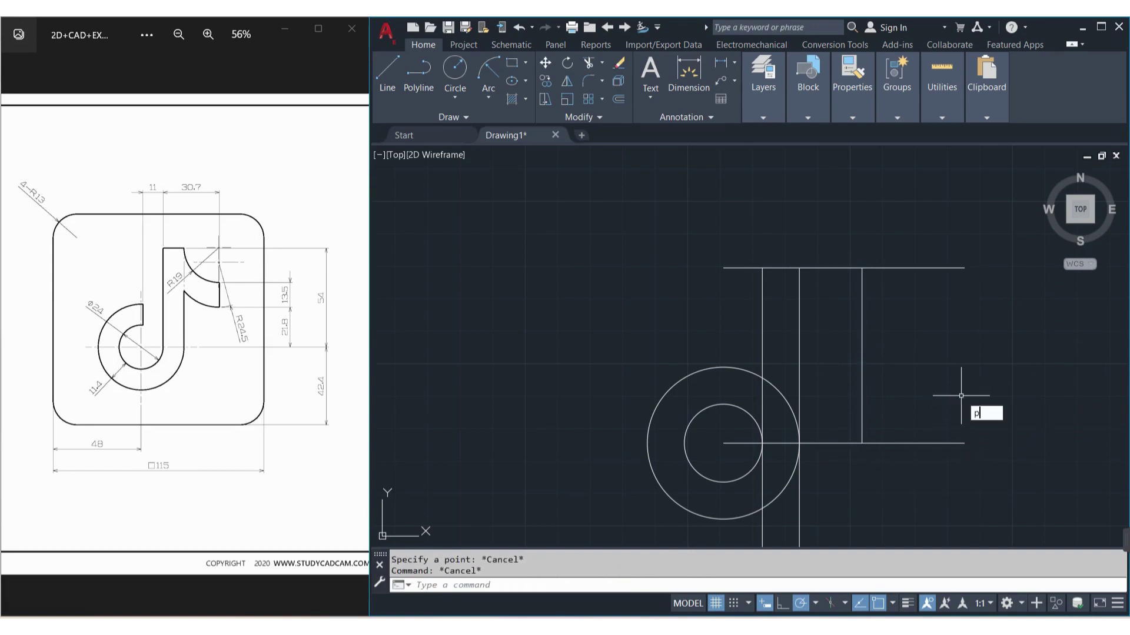
pyautogui.press('Return')
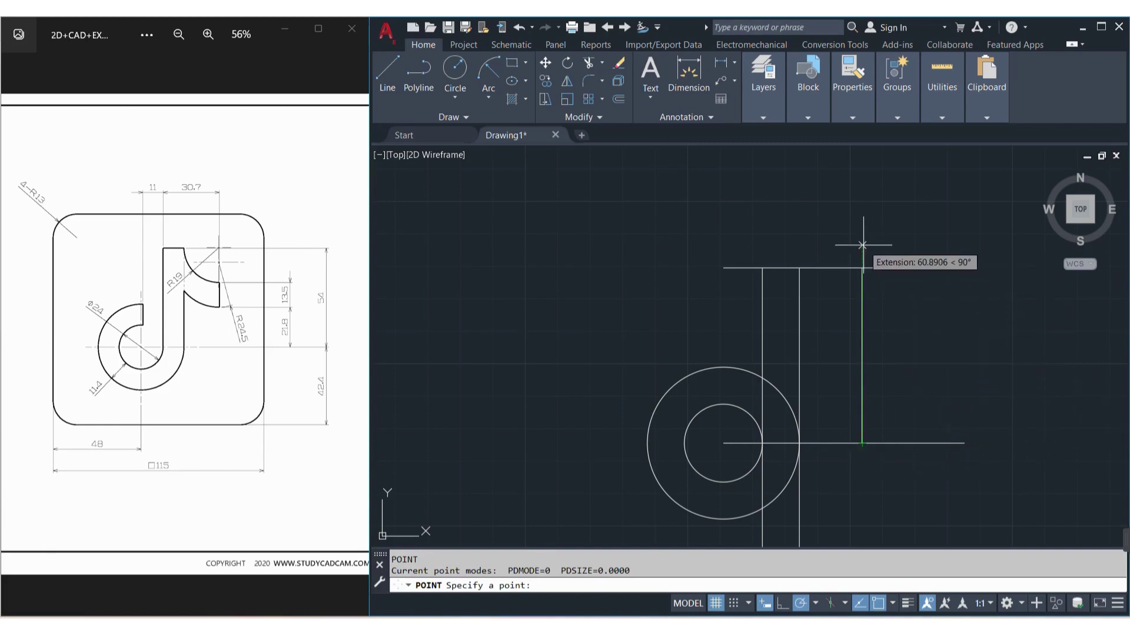
pyautogui.write('21.8')
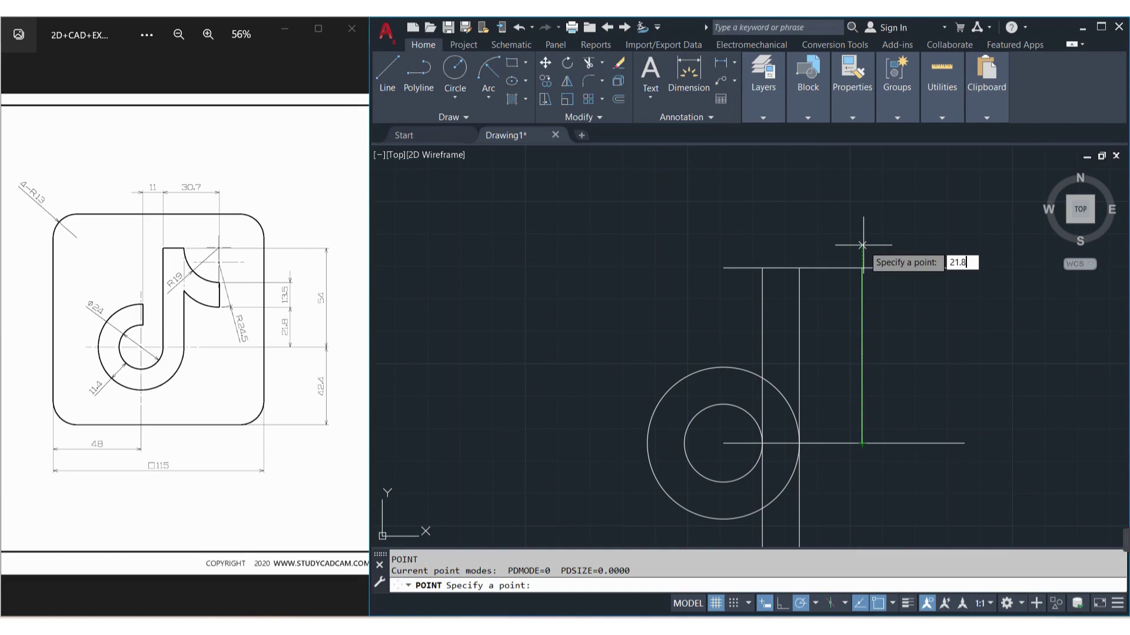
pyautogui.press('Return')
pyautogui.write('ca')
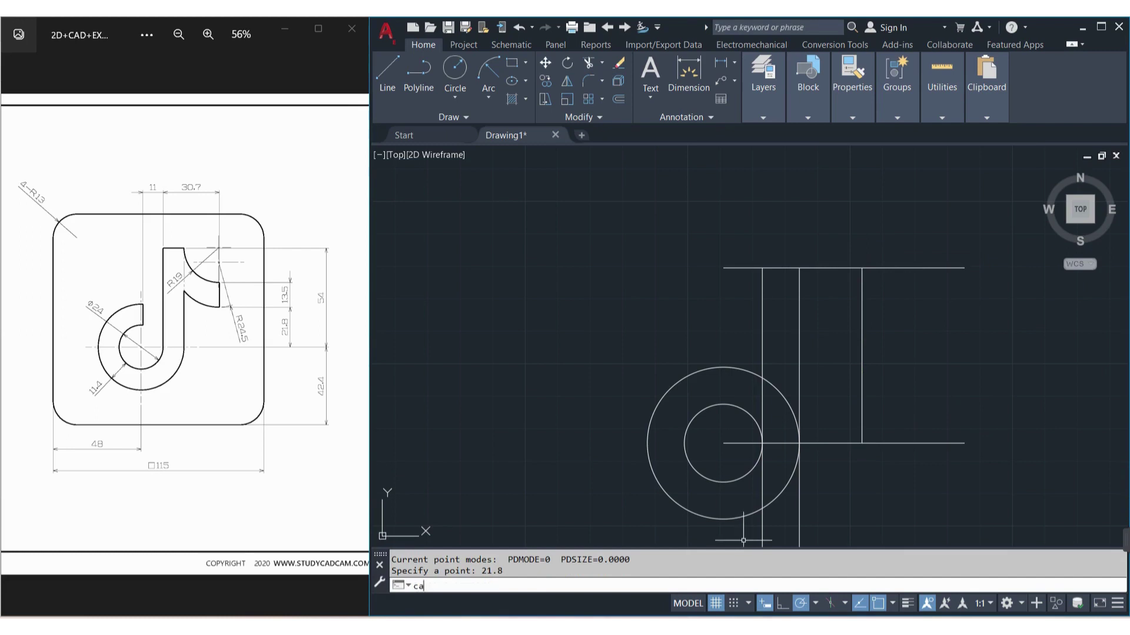
pyautogui.press('Up')
pyautogui.press('Up')
pyautogui.press('Up')
pyautogui.press('Return')
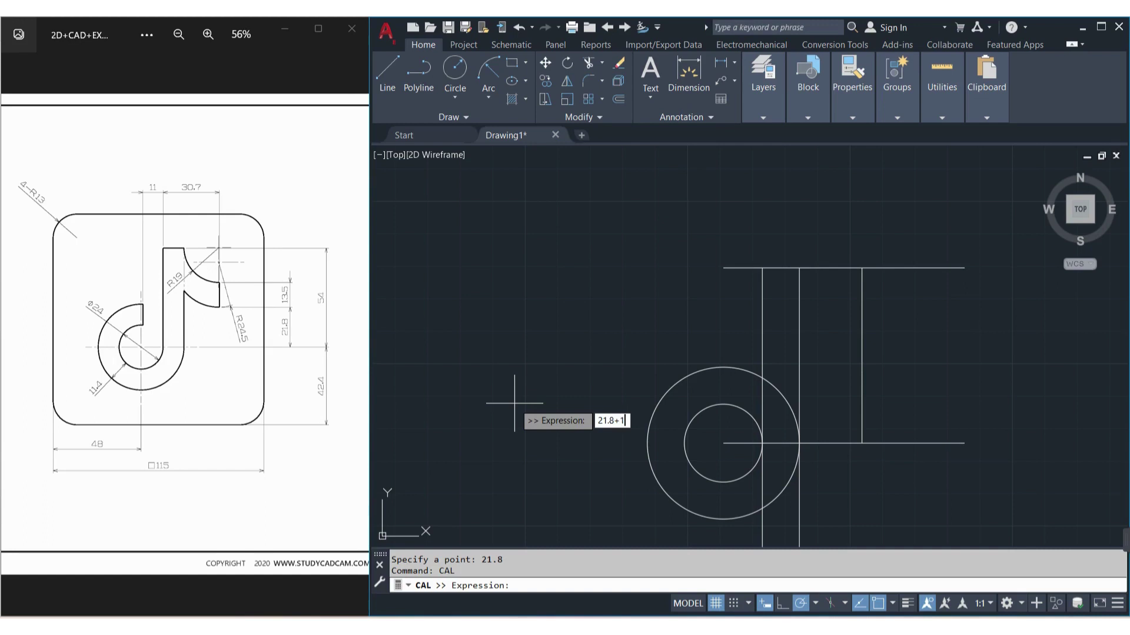
pyautogui.write('3.5')
pyautogui.press('Return')
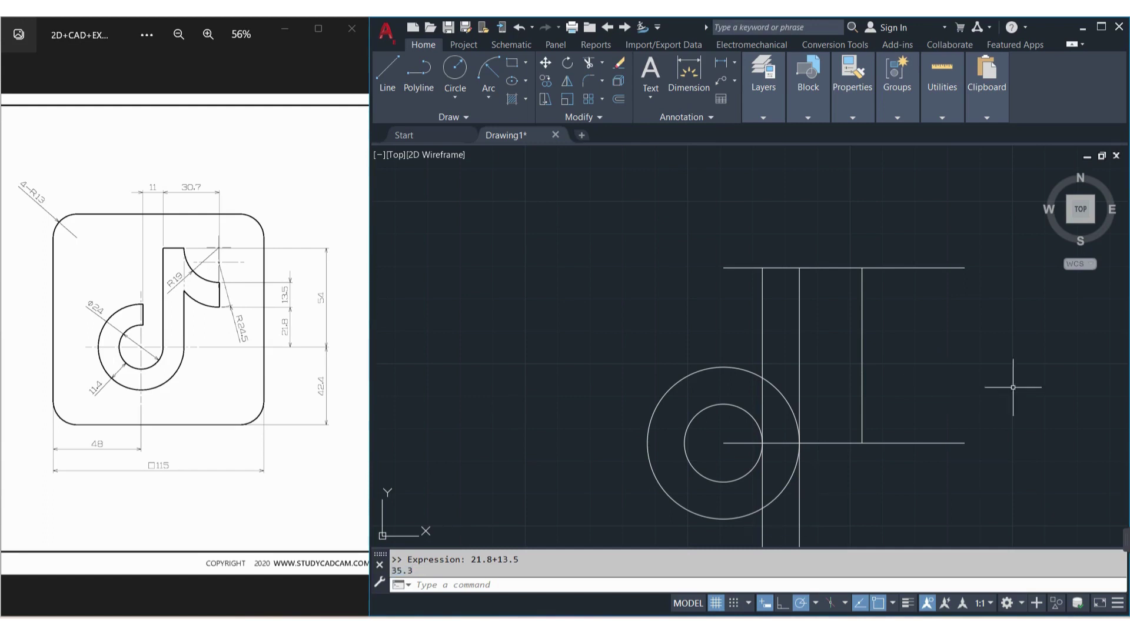
# Step: Mark a second point at 35.3 and select the vertical guide line
pyautogui.write('PO')
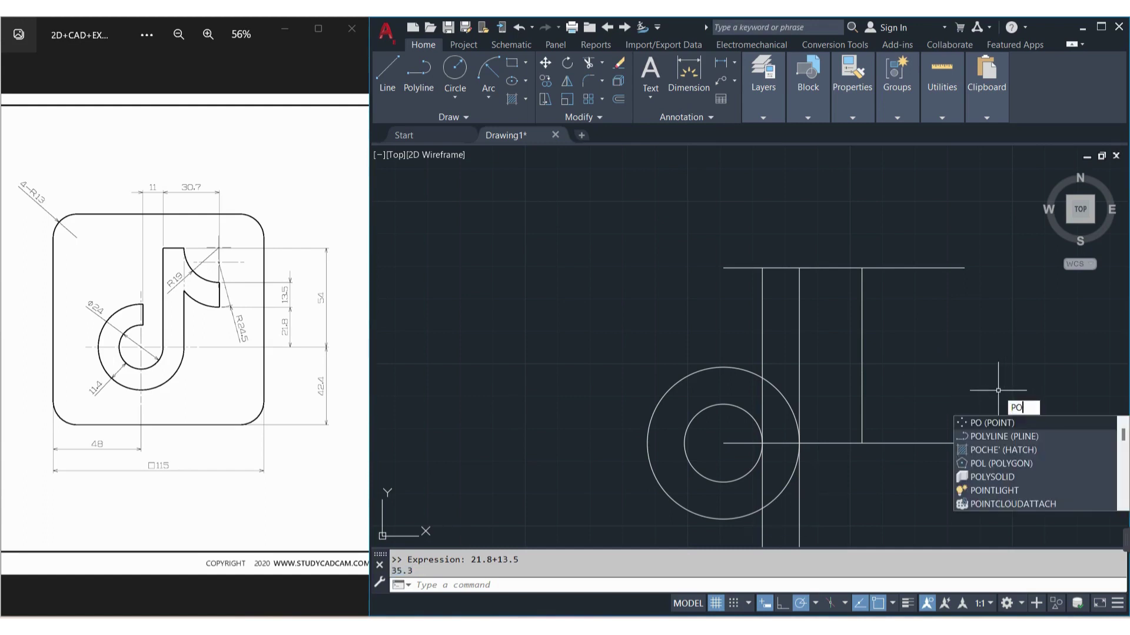
pyautogui.press('Return')
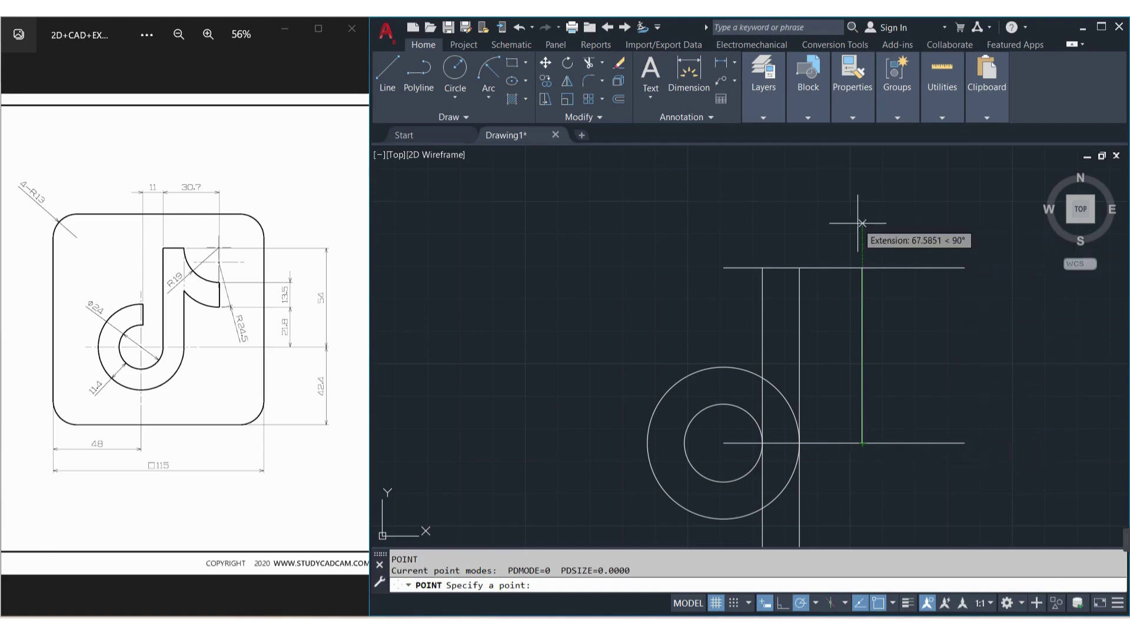
pyautogui.write('35.3')
pyautogui.press('Return')
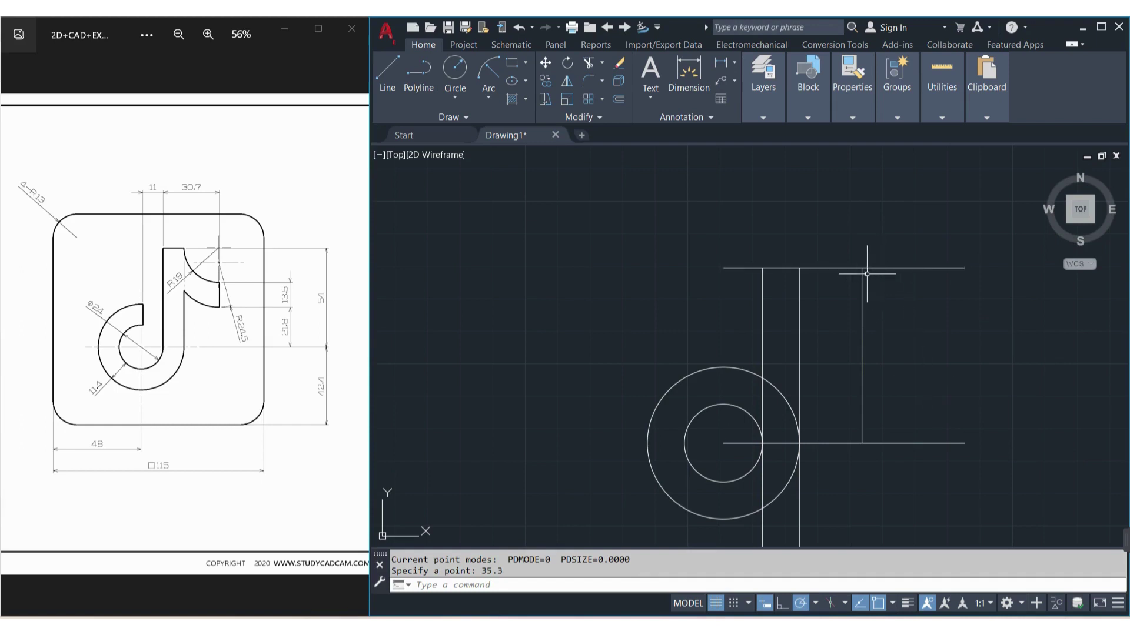
pyautogui.click(872, 276)
# Step: Erase the 30.7-offset vertical guide line
pyautogui.press('Delete')
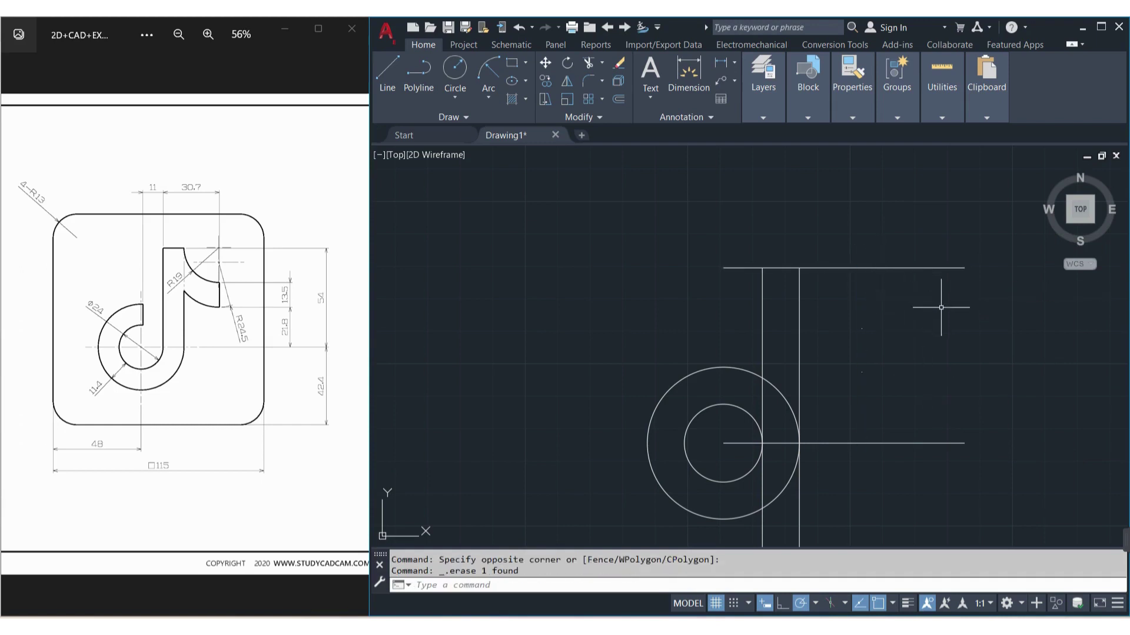
pyautogui.scroll(6, 865, 338)
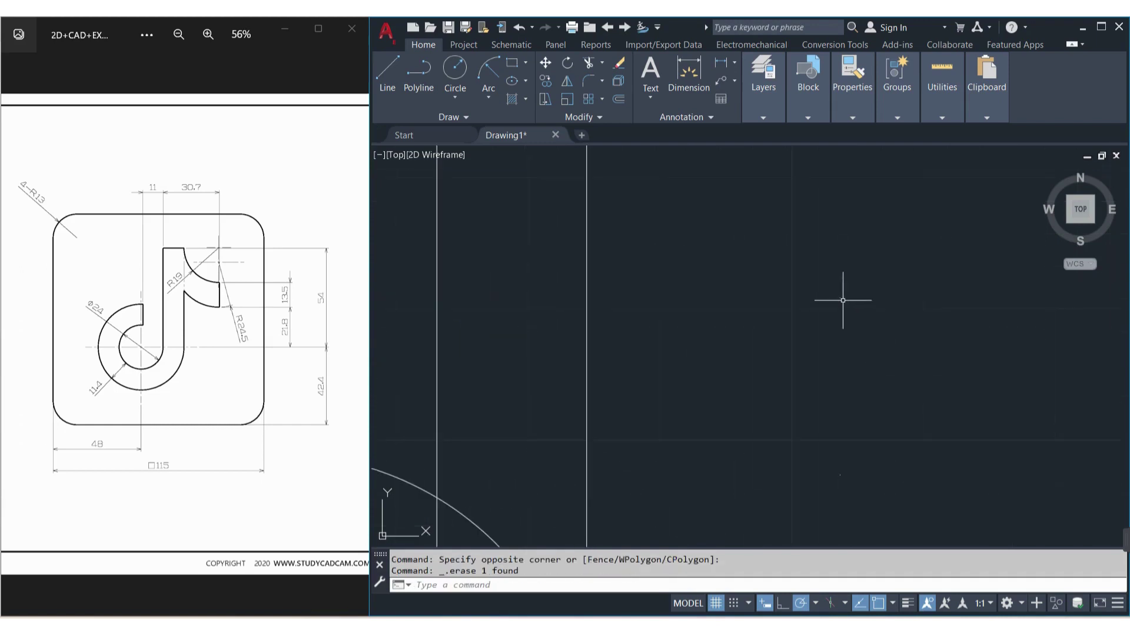
pyautogui.click(883, 507)
pyautogui.click(771, 236)
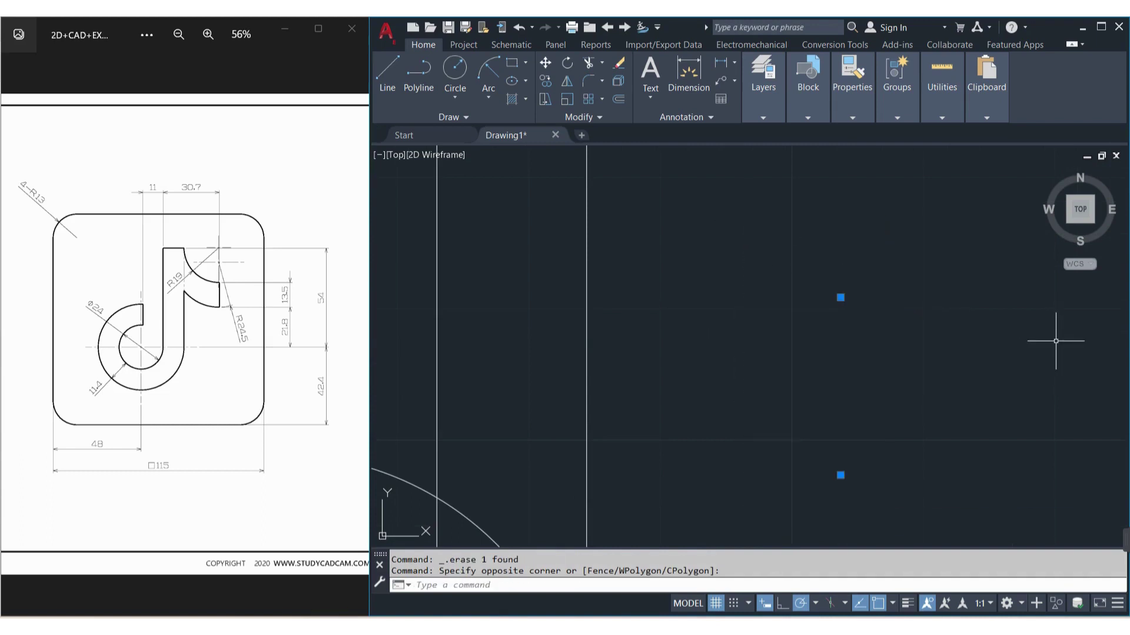
pyautogui.scroll(-4, 1027, 347)
pyautogui.scroll(2, 1025, 347)
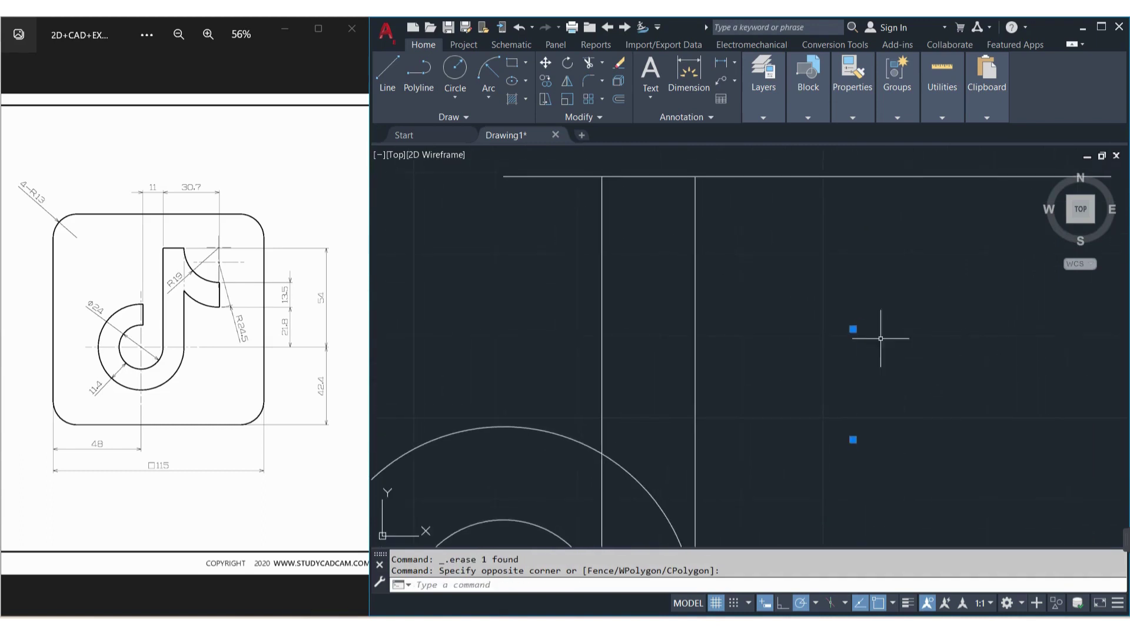
pyautogui.press('Escape')
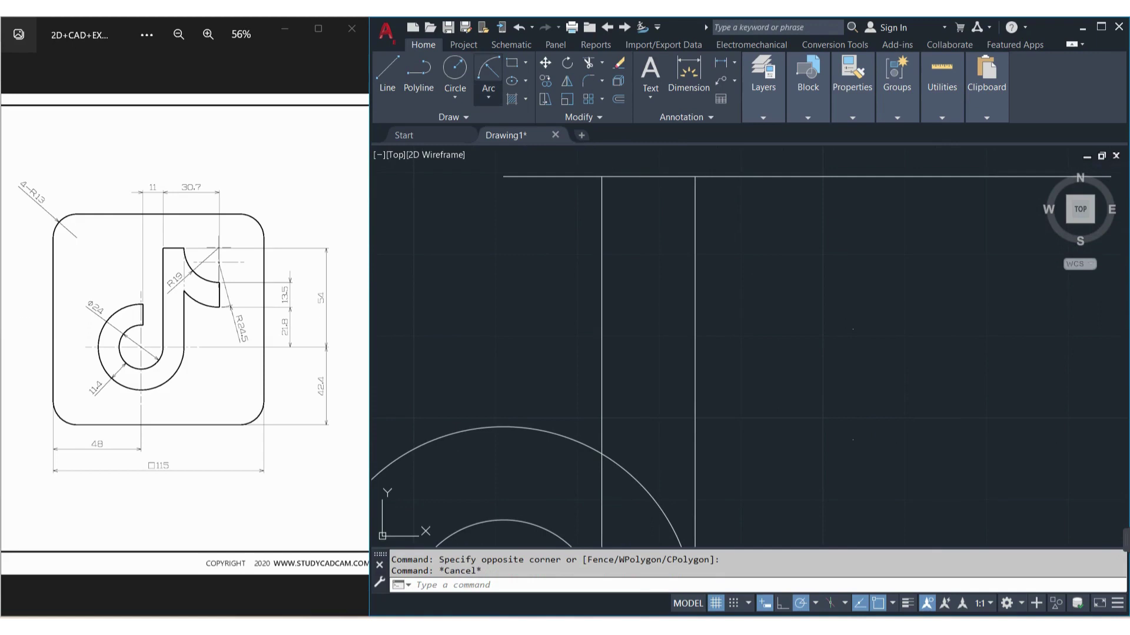
# Step: Draw an R19 start-end-radius arc from the top-line intersection to the upper marked point
pyautogui.click(489, 97)
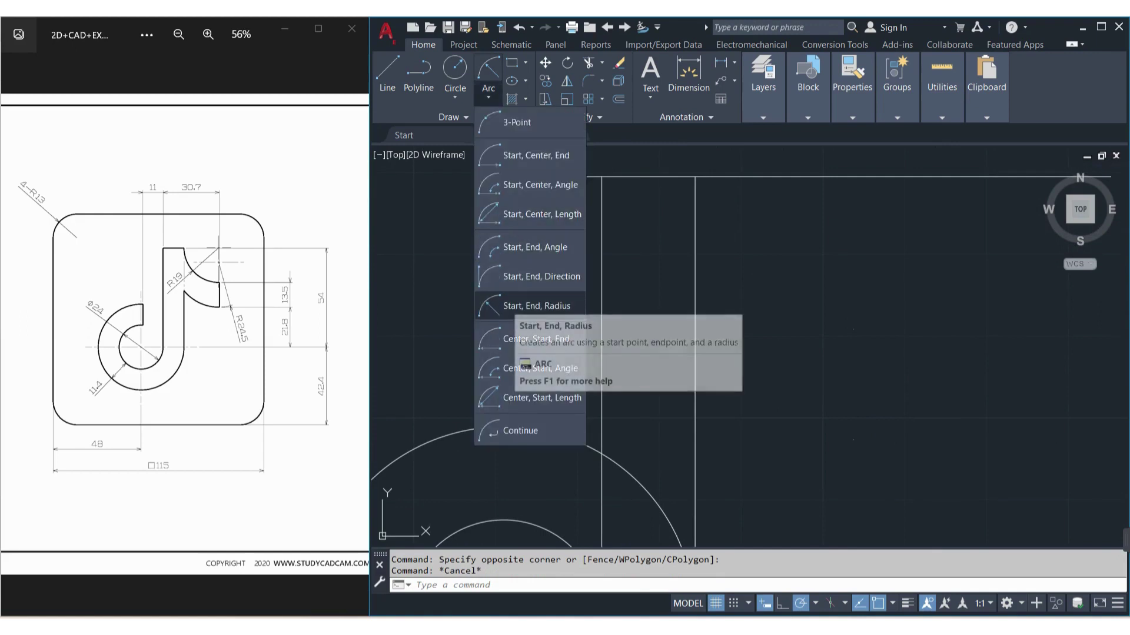
pyautogui.click(529, 306)
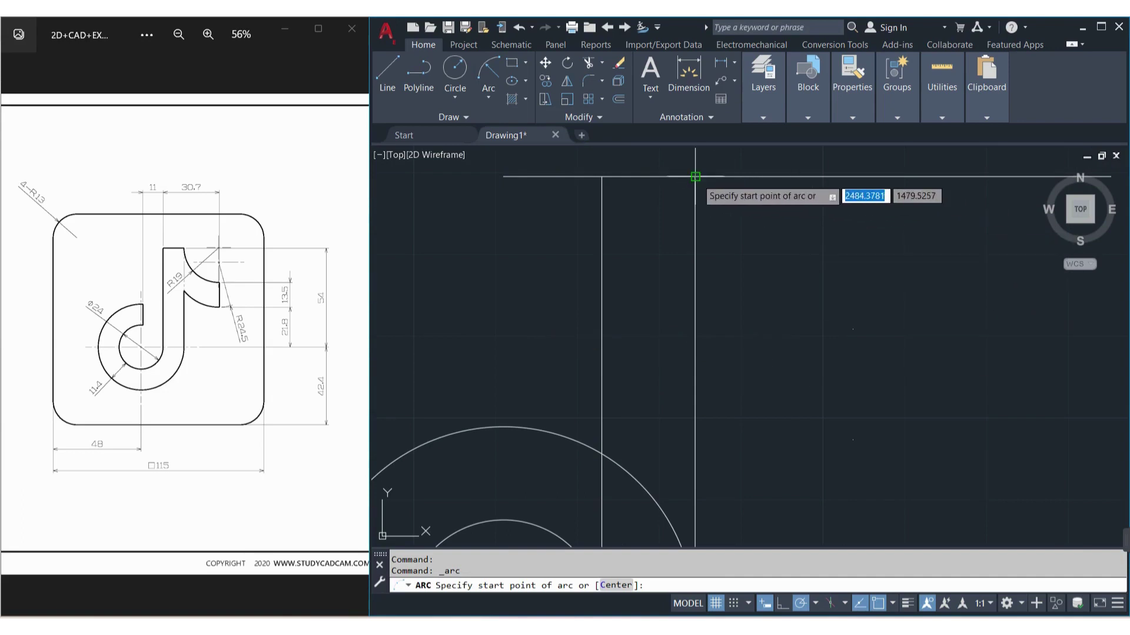
pyautogui.click(695, 177)
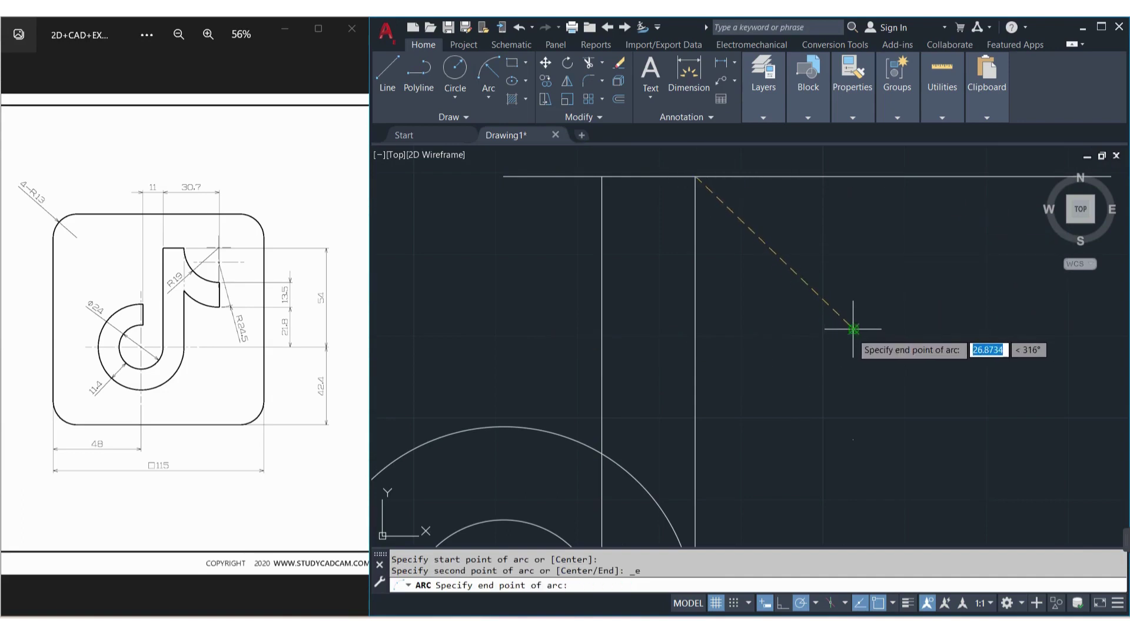
pyautogui.click(852, 329)
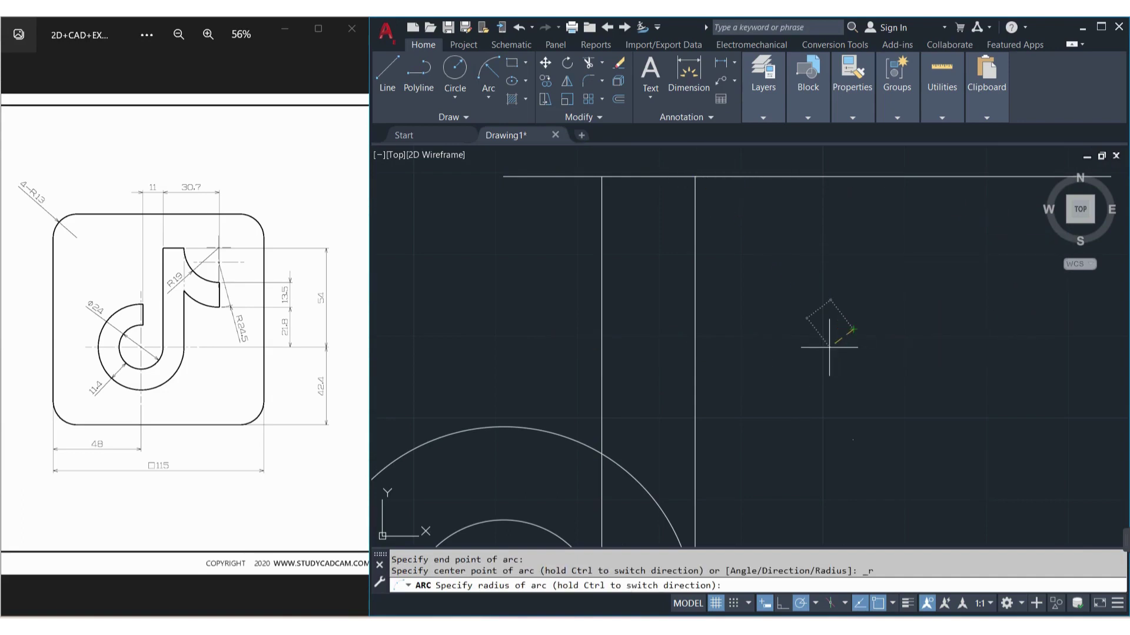
pyautogui.write('19')
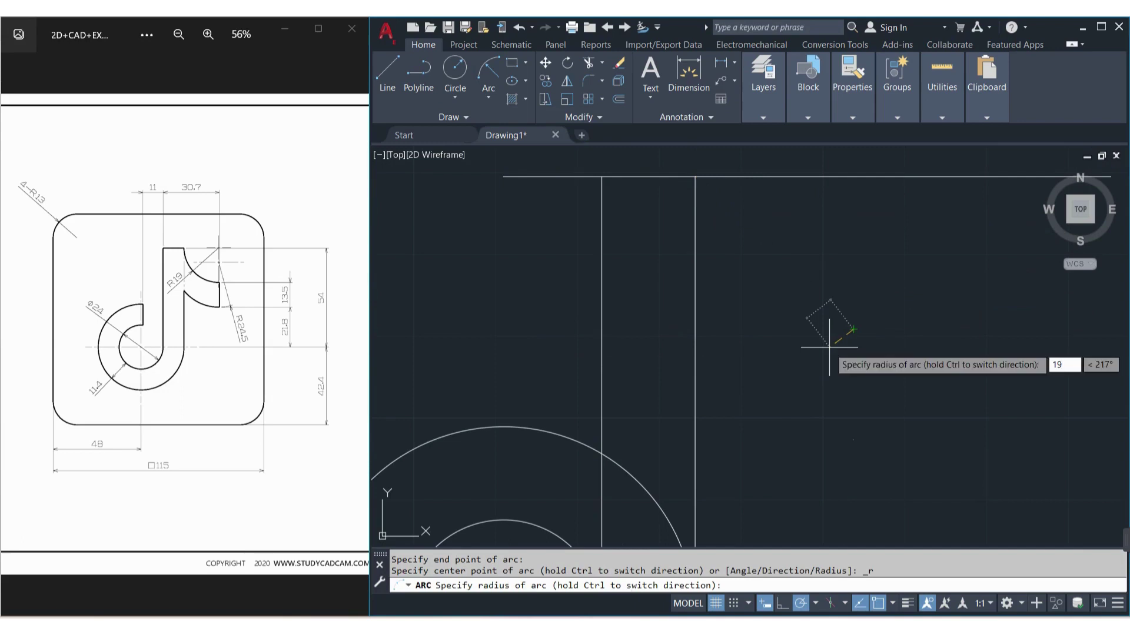
pyautogui.press('Return')
pyautogui.click(844, 374)
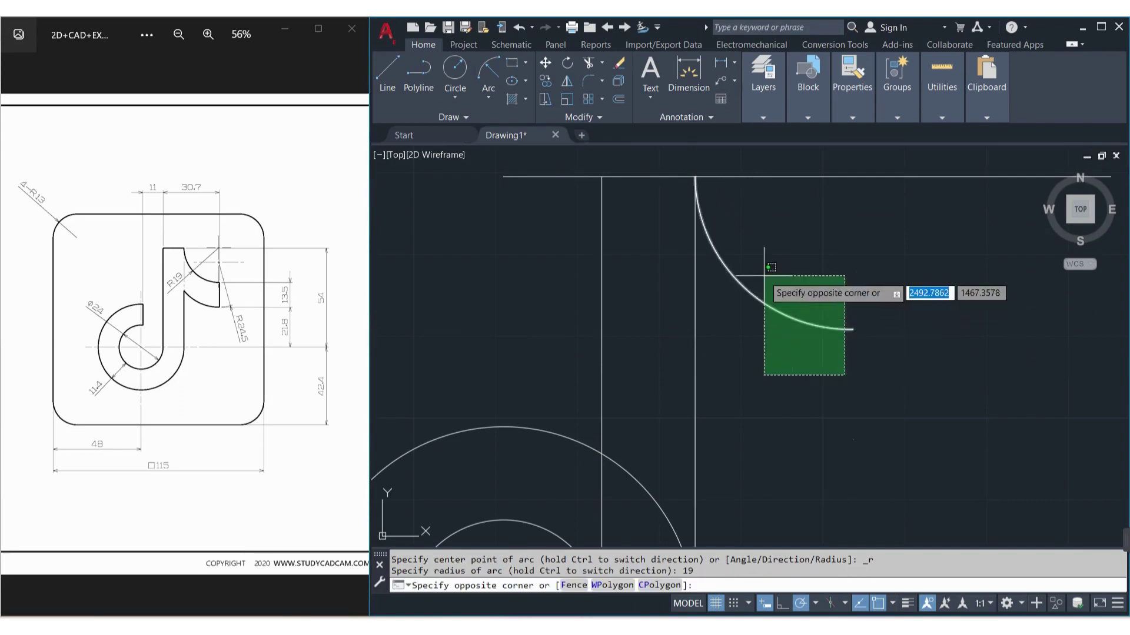
pyautogui.click(764, 275)
pyautogui.write('o')
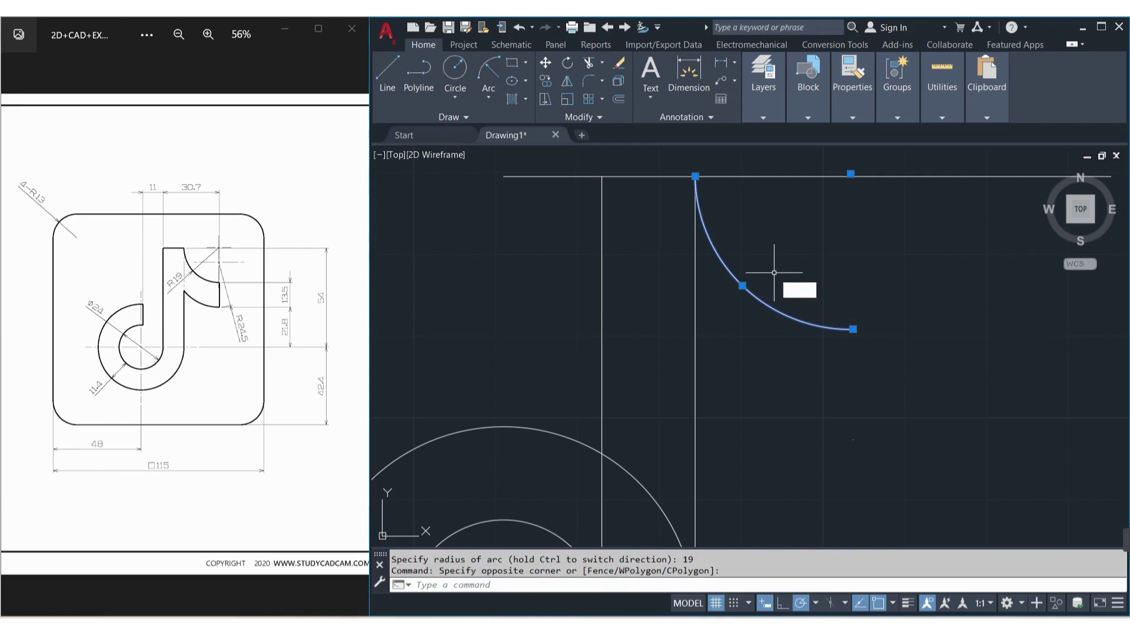
pyautogui.press('Return')
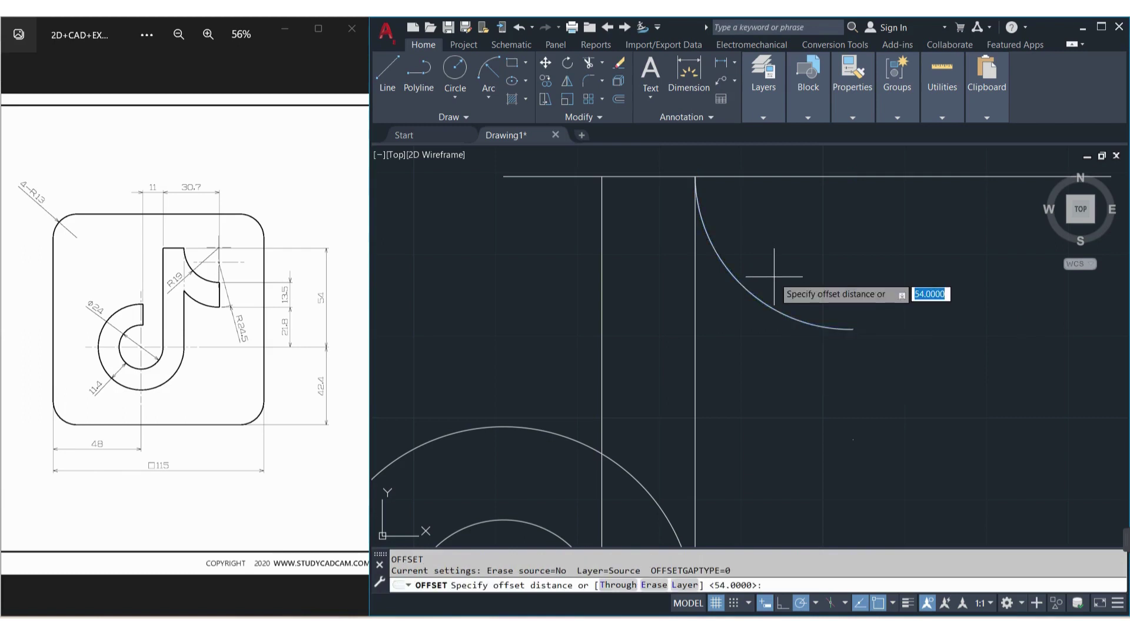
# Step: Offset the arc 24.5 outward as a trial copy, then delete that copy
pyautogui.write('24.5')
pyautogui.press('Return')
pyautogui.click(771, 312)
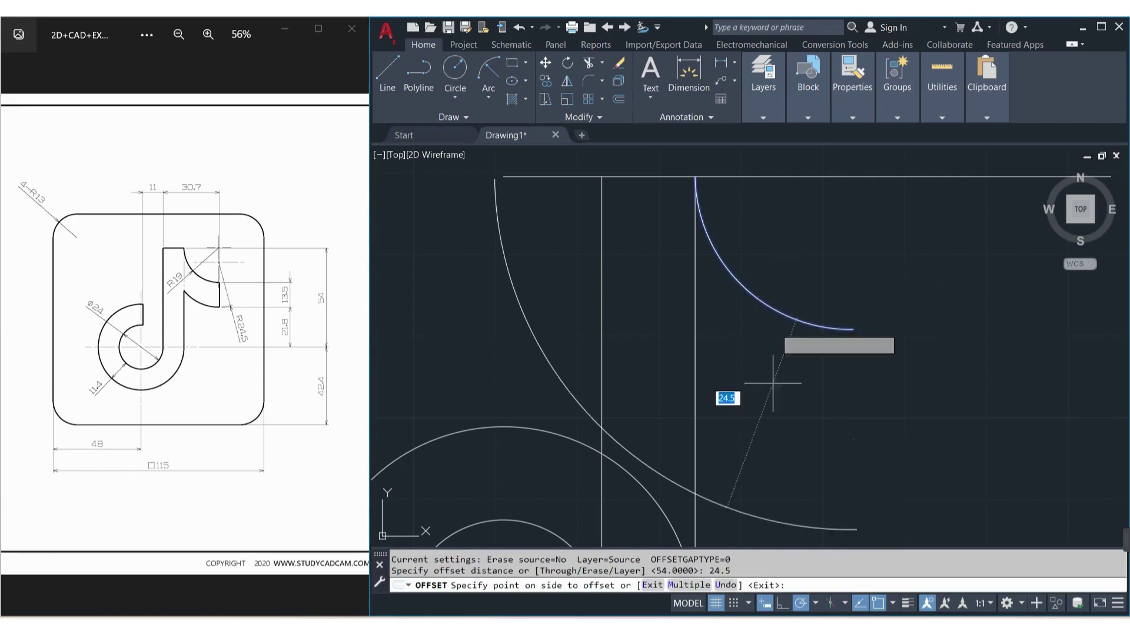
pyautogui.click(747, 437)
pyautogui.scroll(-5, 747, 437)
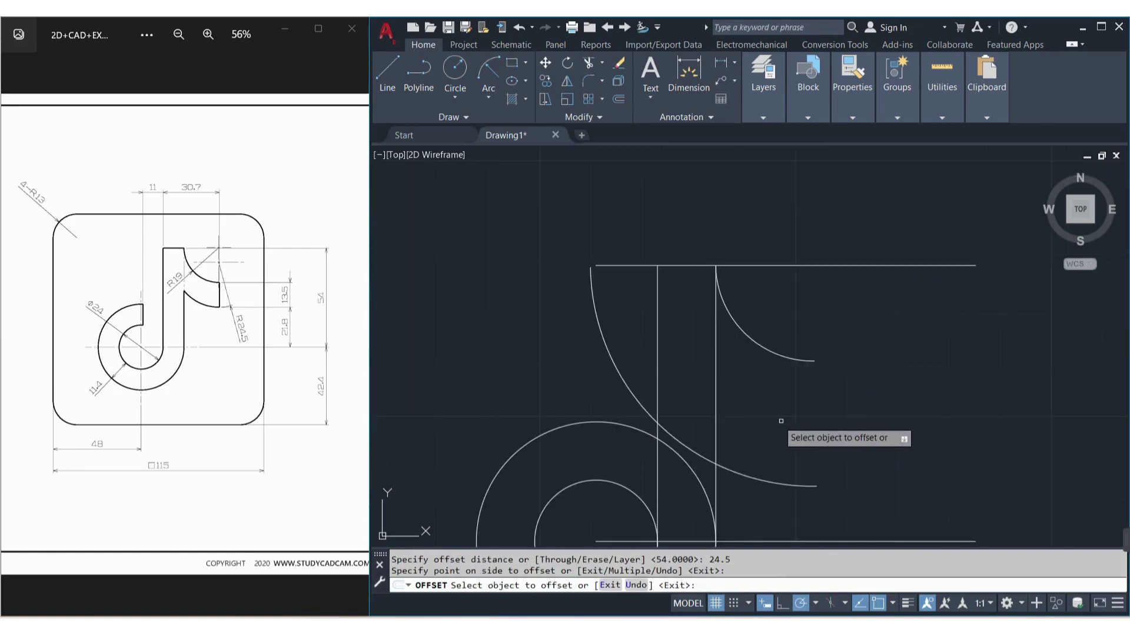
pyautogui.scroll(3, 749, 398)
pyautogui.moveTo(749, 398); pyautogui.dragTo(749, 332, button='middle')
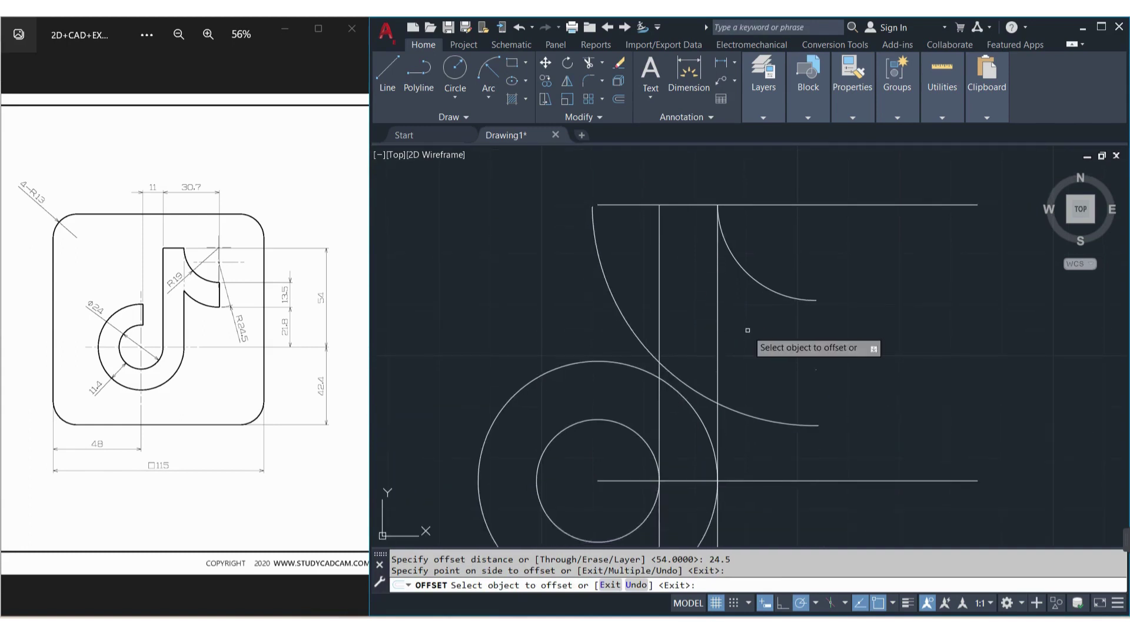
pyautogui.press('Escape')
pyautogui.click(782, 456)
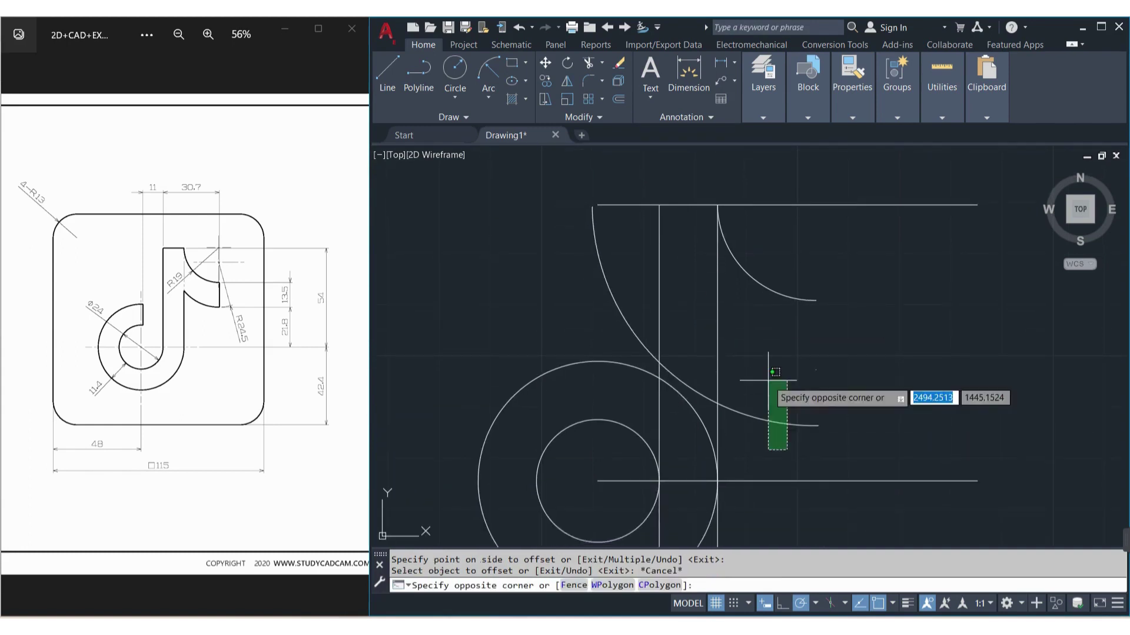
pyautogui.click(765, 379)
pyautogui.press('Delete')
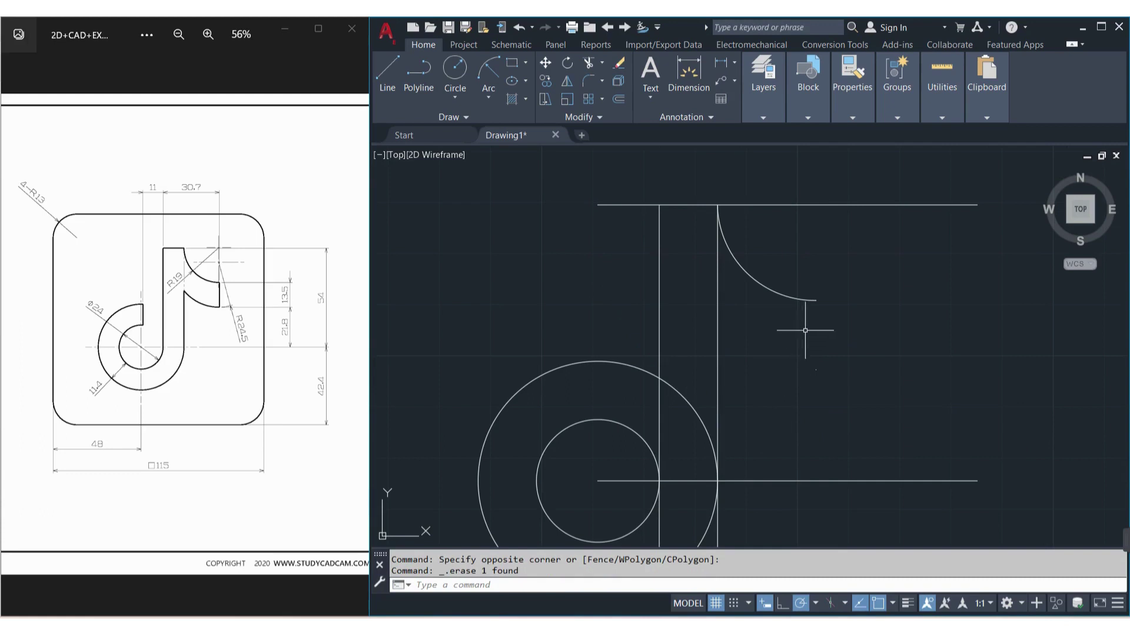
# Step: Offset the R19 arc 13.5 units outward
pyautogui.click(806, 326)
pyautogui.click(769, 258)
pyautogui.press('Return')
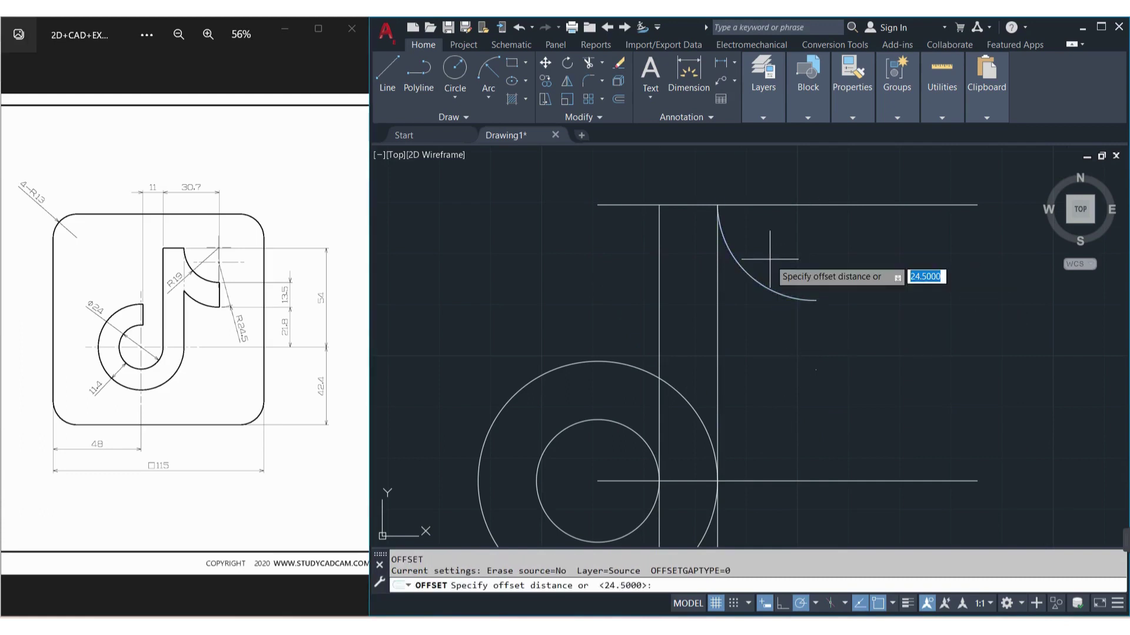
pyautogui.write('13.5')
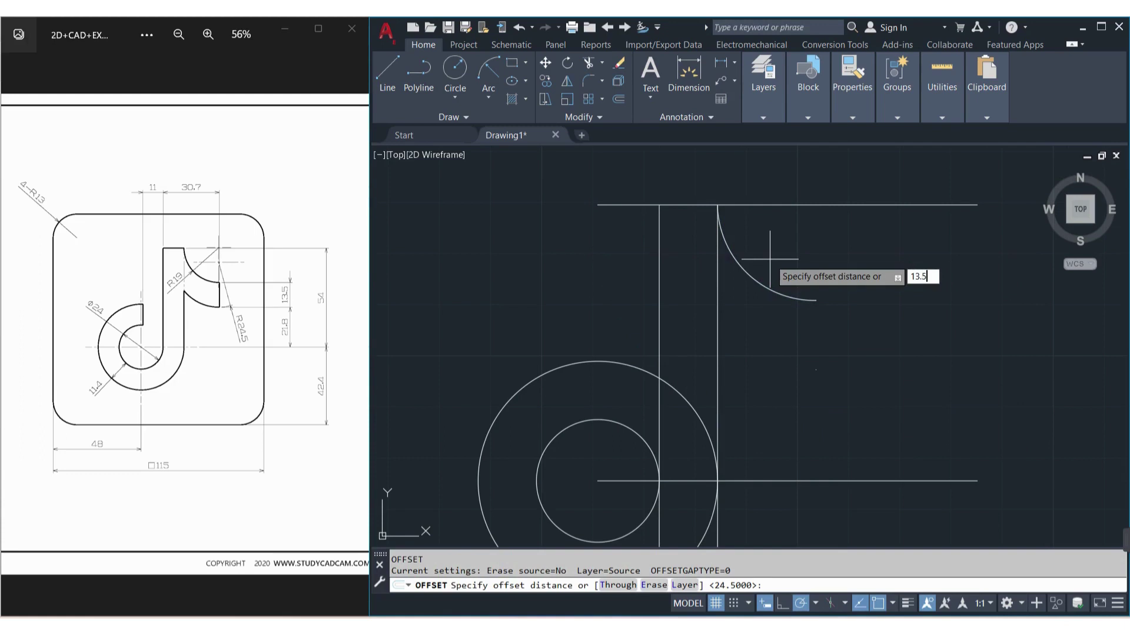
pyautogui.press('Return')
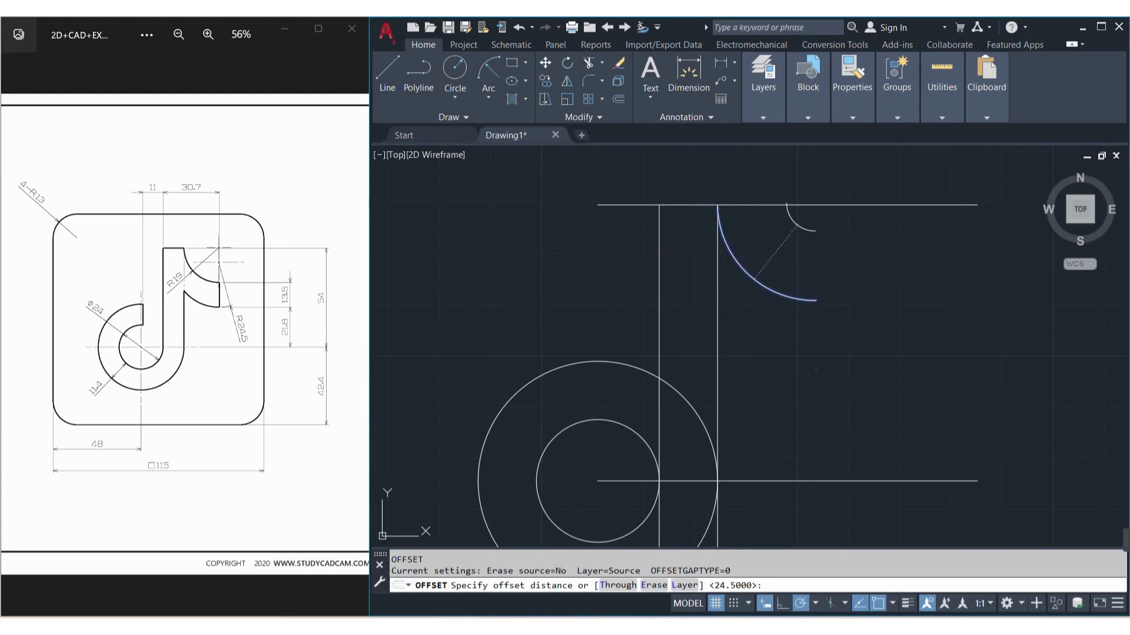
pyautogui.click(765, 262)
pyautogui.click(711, 447)
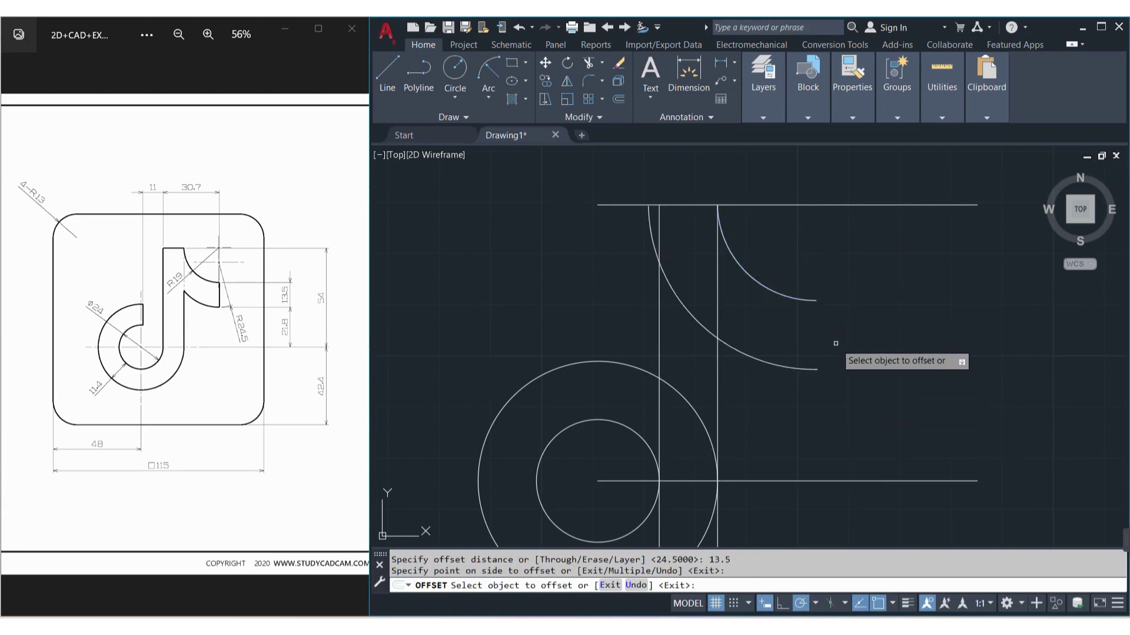
pyautogui.press('Escape')
pyautogui.write('TR')
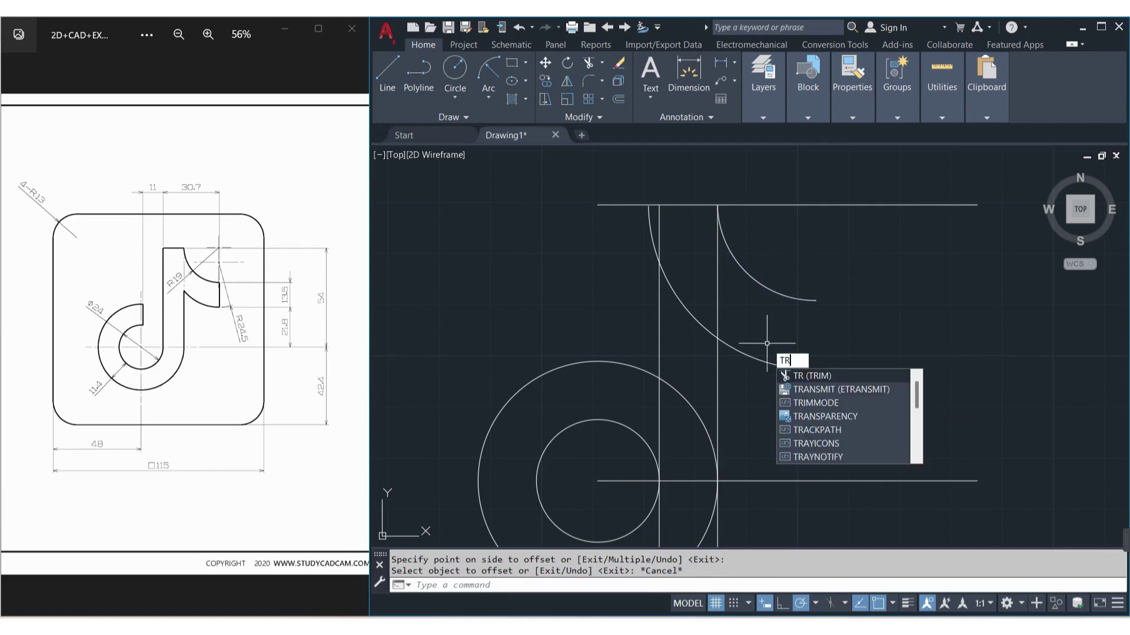
# Step: Fence-trim the outer arc pieces beyond and between the two vertical lines
pyautogui.press('Return')
pyautogui.moveTo(749, 317)
pyautogui.mouseDown()
pyautogui.moveTo(696, 283)
pyautogui.moveTo(652, 231)
pyautogui.mouseUp()
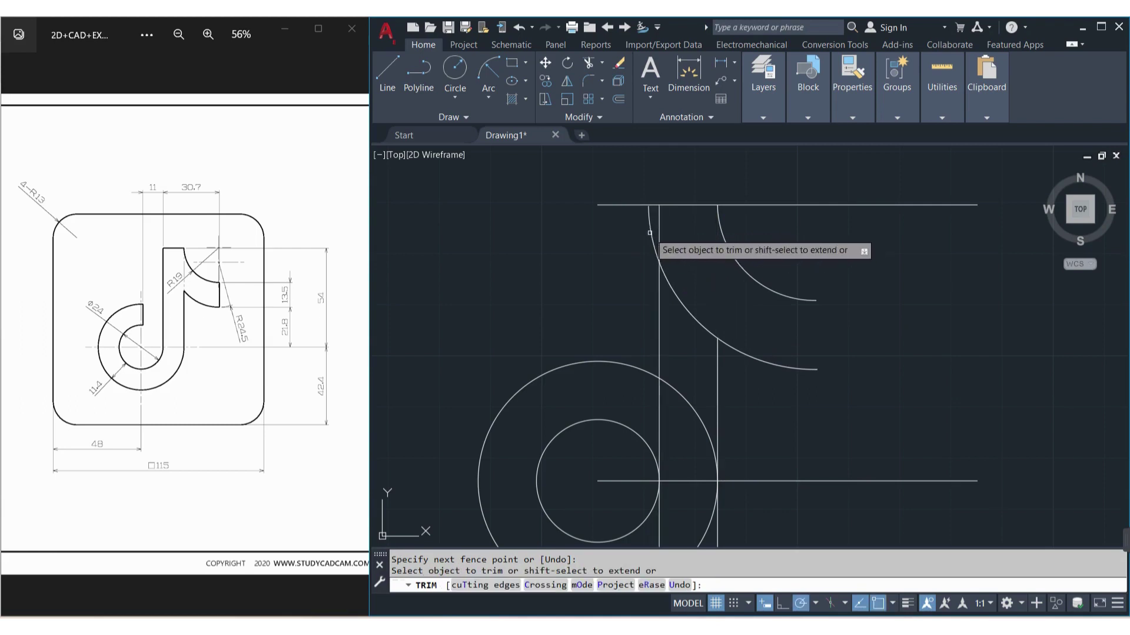
pyautogui.click(649, 232)
pyautogui.moveTo(693, 308); pyautogui.dragTo(686, 347)
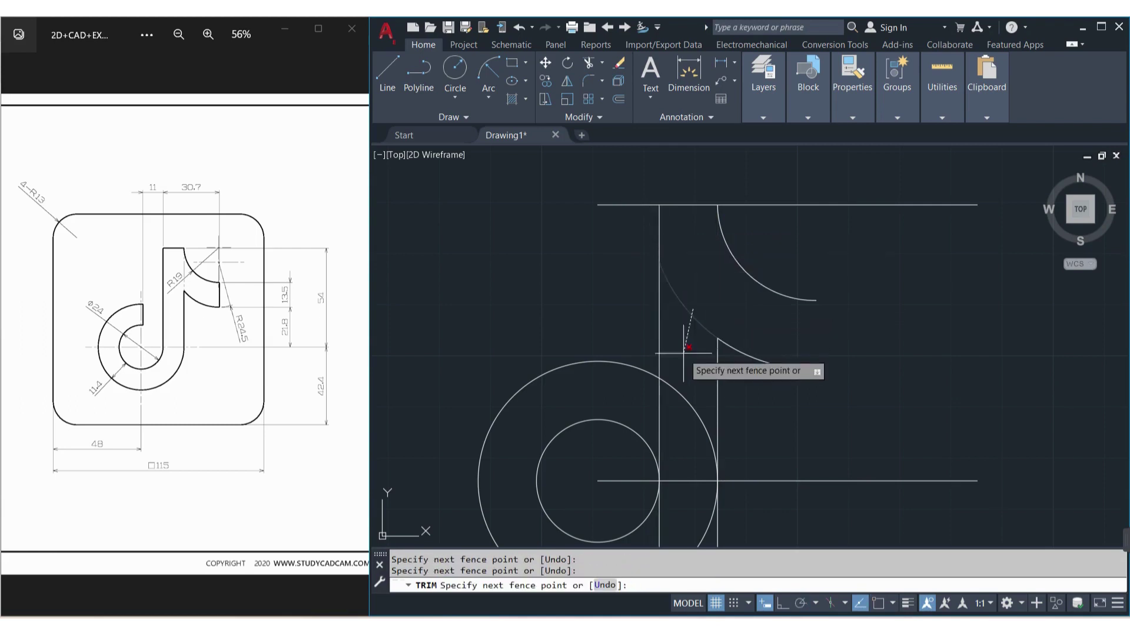
# Step: Draw a stray line between the arc ends, then undo it
pyautogui.press('Return')
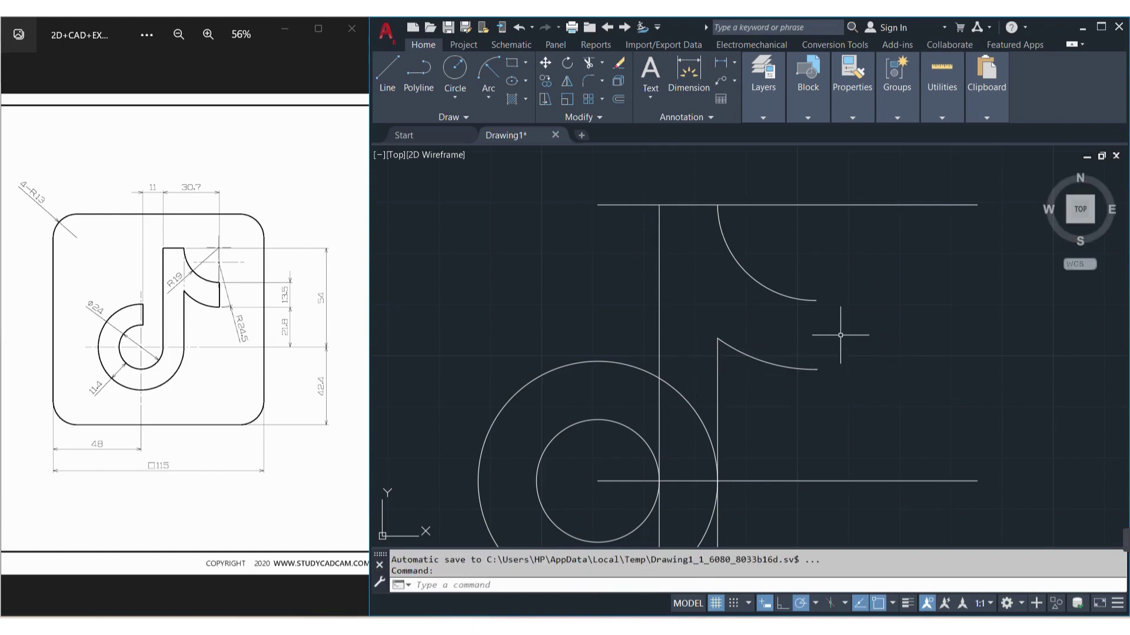
pyautogui.write('l')
pyautogui.press('Return')
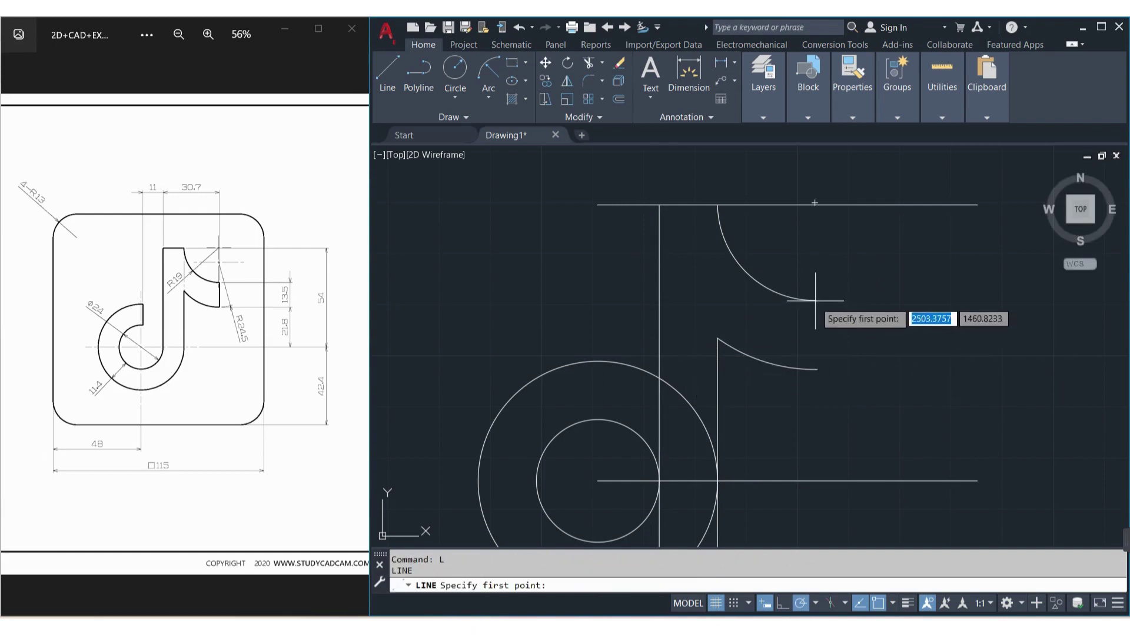
pyautogui.click(815, 300)
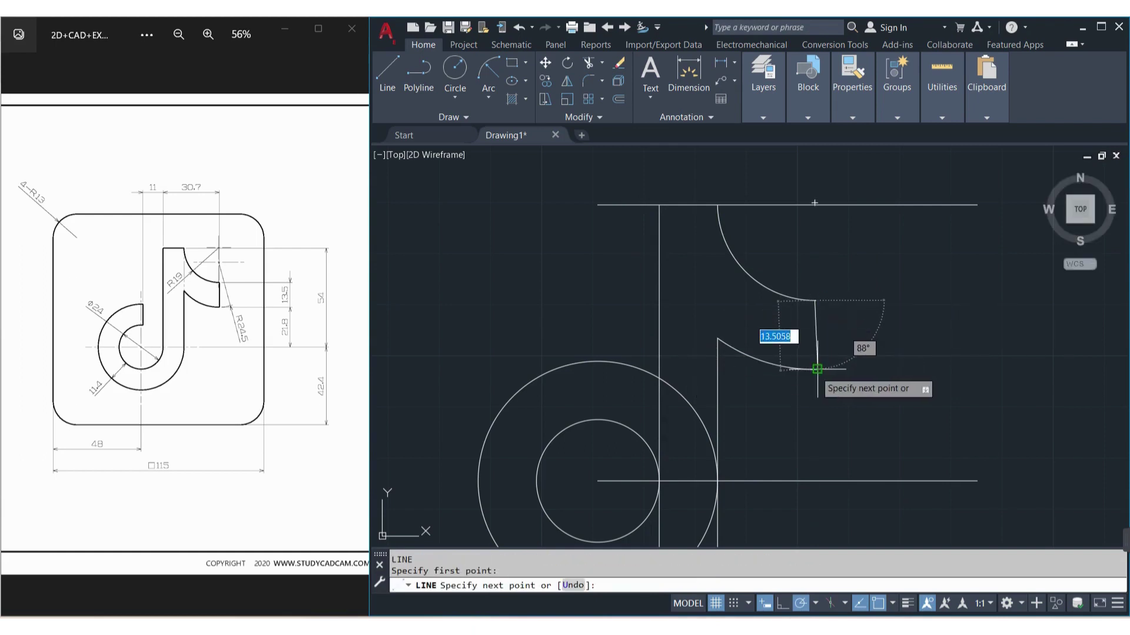
pyautogui.click(816, 369)
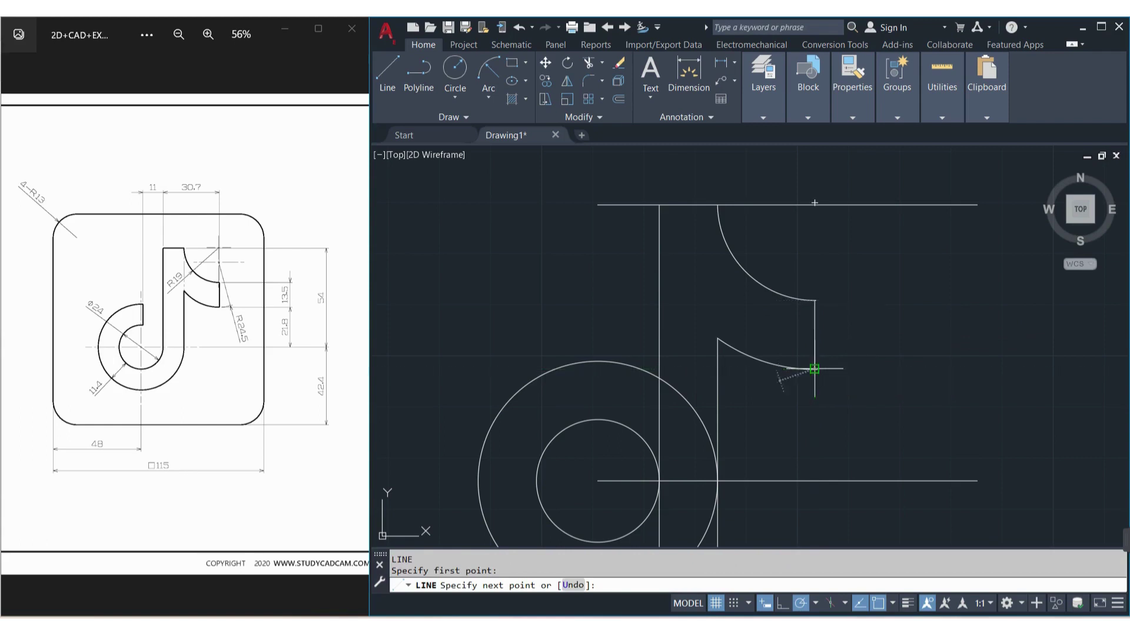
pyautogui.press('Return')
pyautogui.scroll(4, 847, 355)
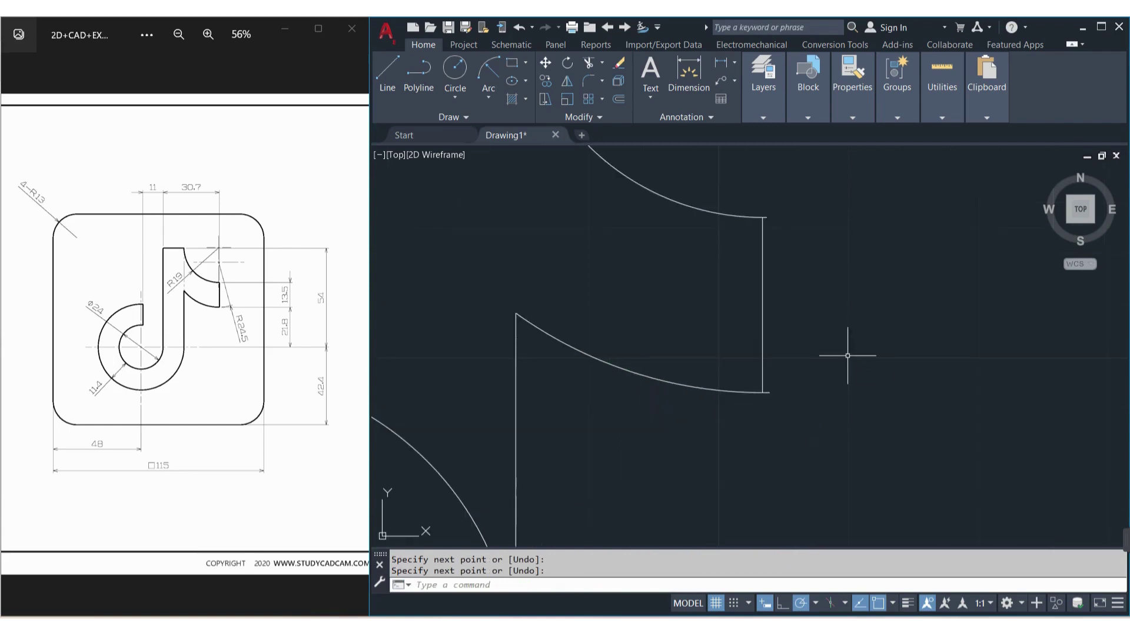
pyautogui.write('tr')
pyautogui.press('Return')
pyautogui.write('u')
pyautogui.press('Return')
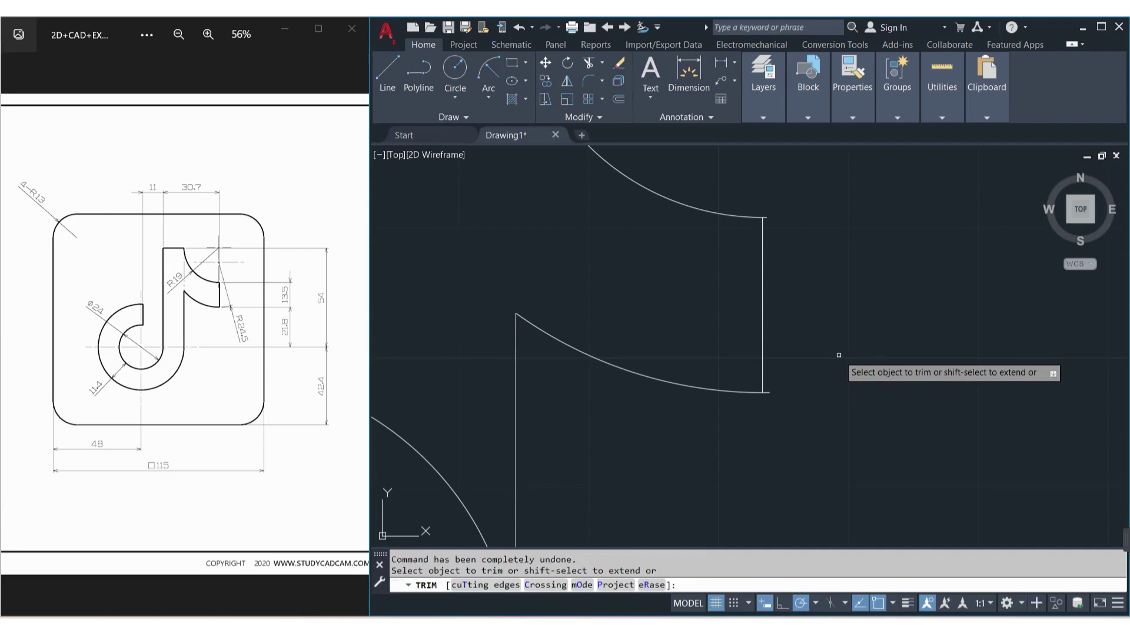
pyautogui.write('u')
pyautogui.press('Return')
pyautogui.press('Escape')
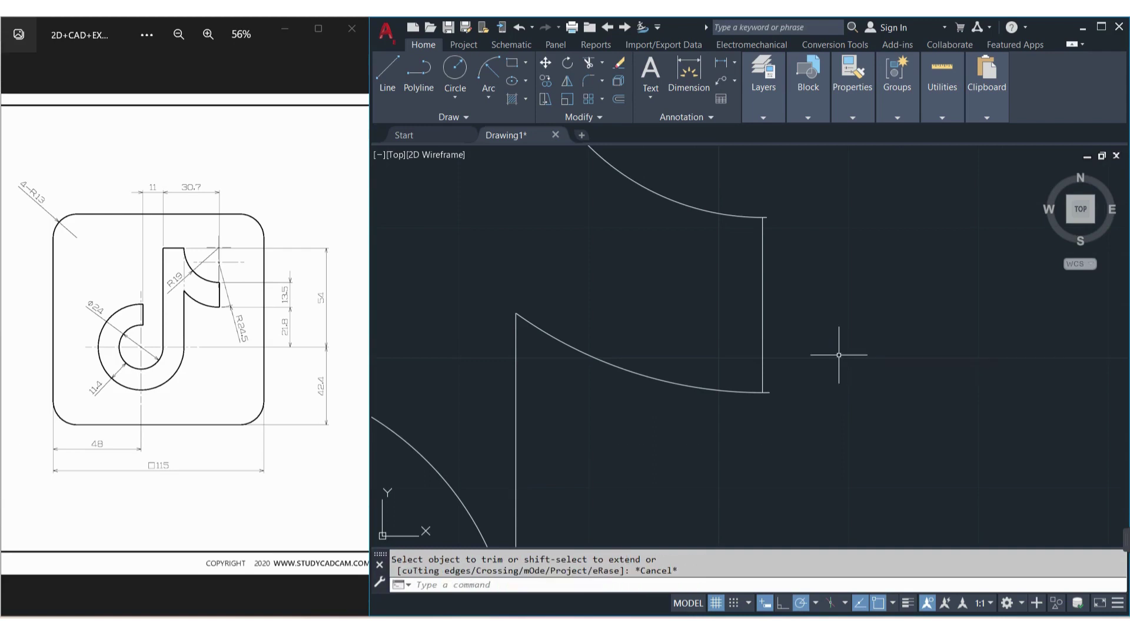
pyautogui.hotkey('ctrl', 'z')
pyautogui.hotkey('ctrl', 'z')
pyautogui.hotkey('ctrl', 'z')
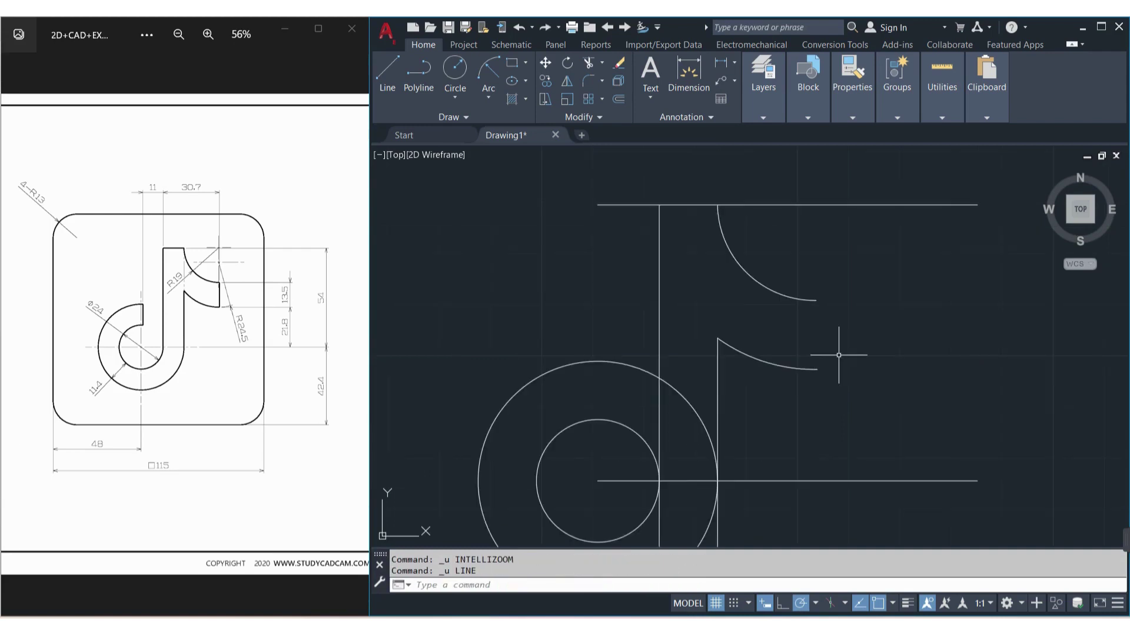
# Step: Draw the 13.5 vertical line from the upper arc's end down to the lower arc
pyautogui.write('l')
pyautogui.press('Return')
pyautogui.scroll(3, 815, 302)
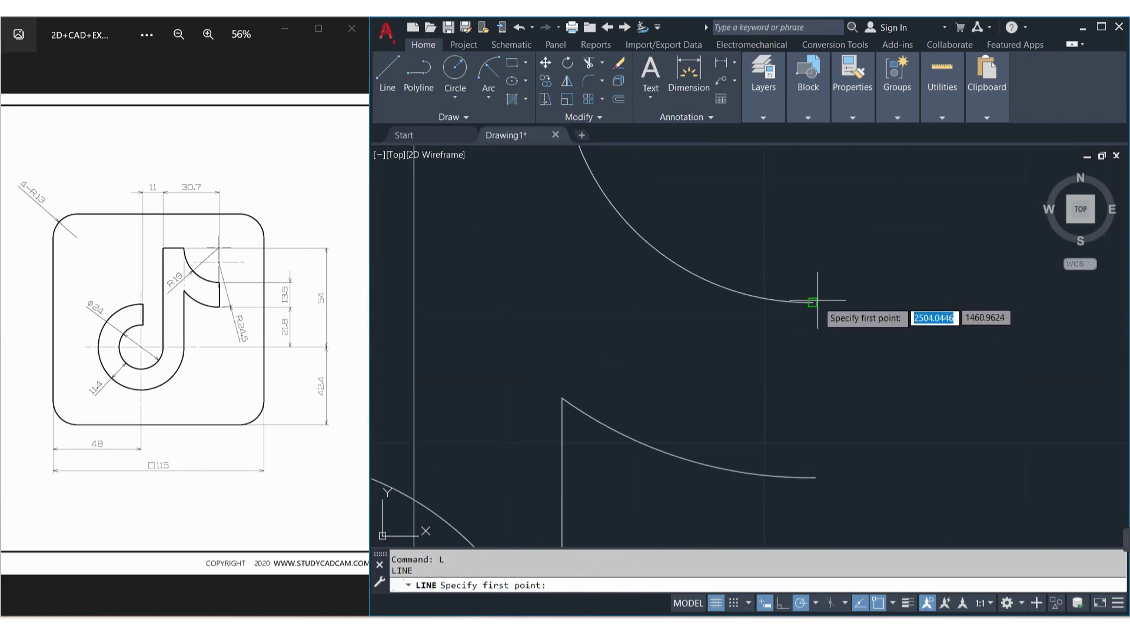
pyautogui.click(812, 302)
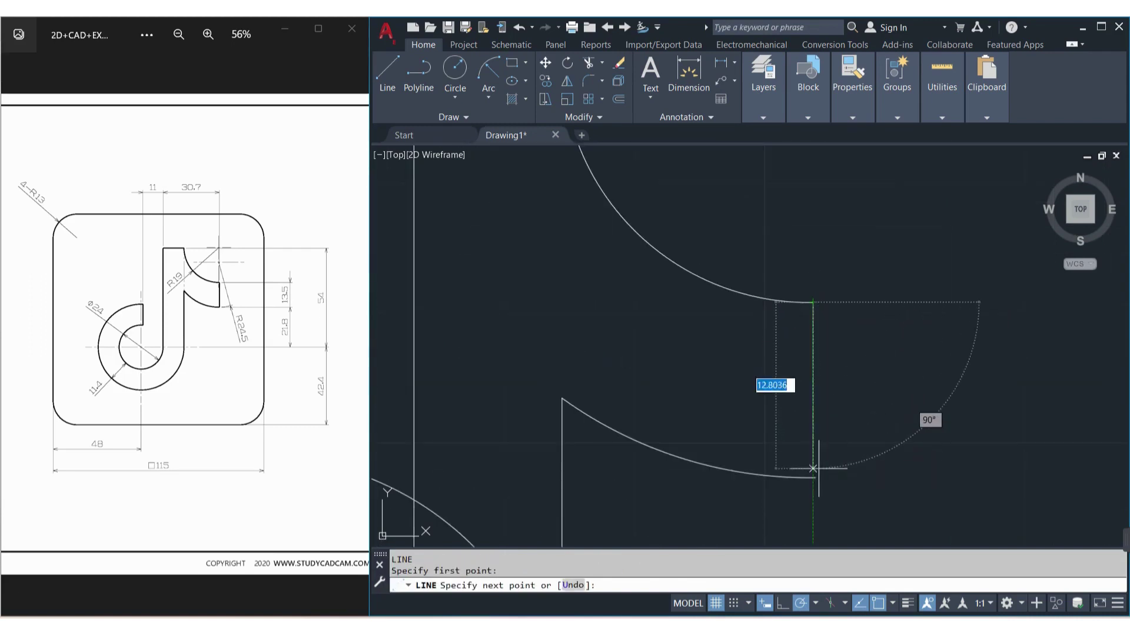
pyautogui.click(815, 477)
pyautogui.press('Return')
pyautogui.scroll(-3, 956, 400)
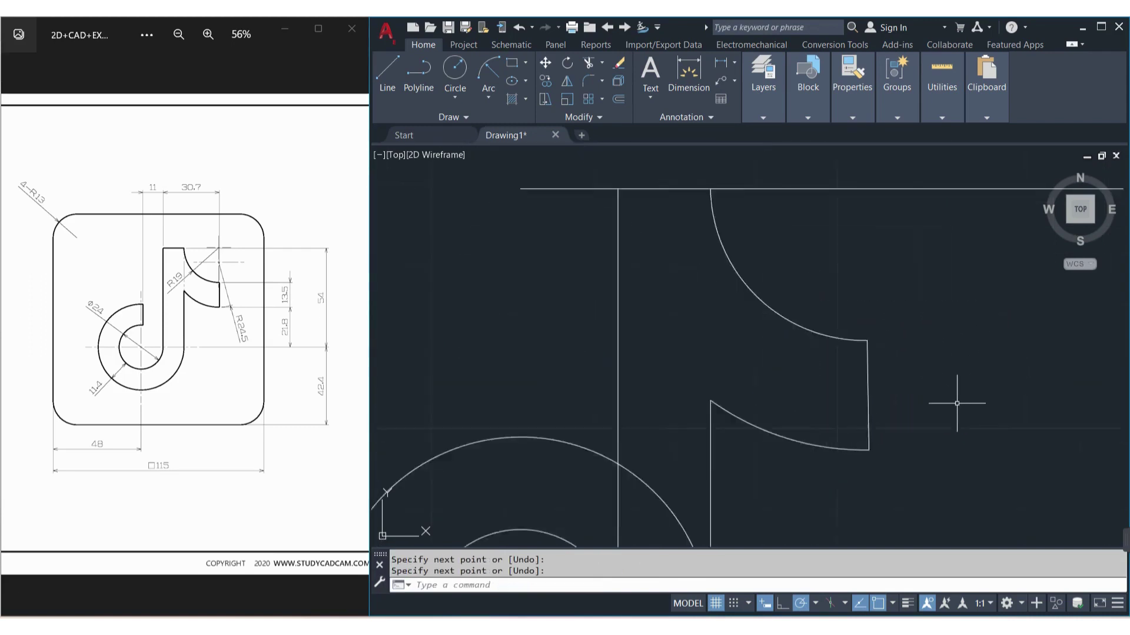
pyautogui.scroll(-2, 952, 400)
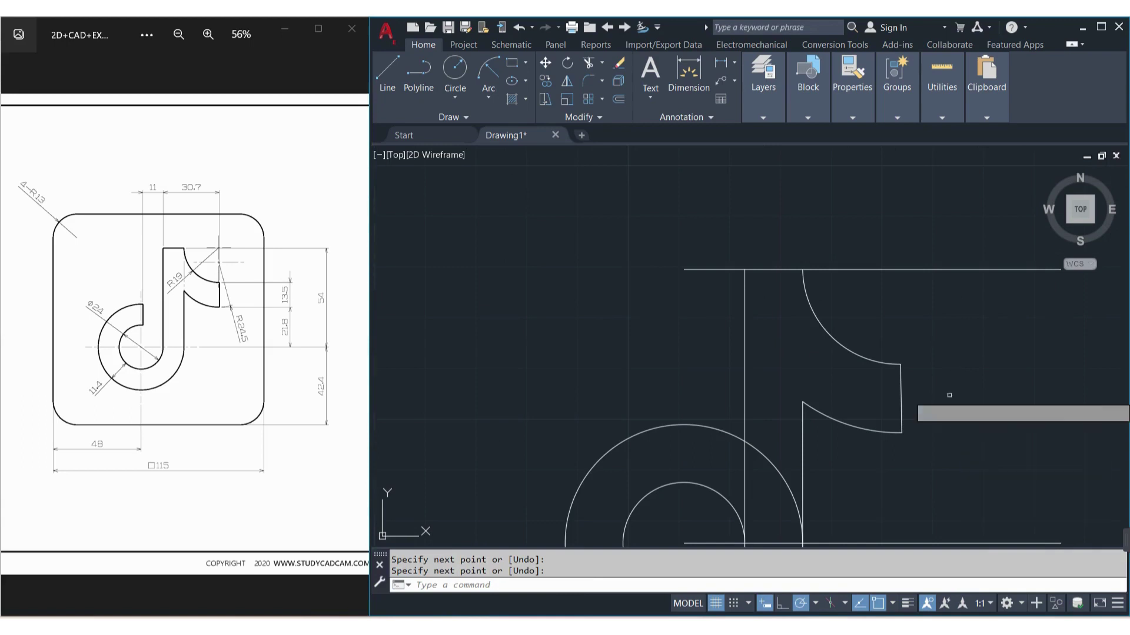
# Step: Trim the top construction line on both sides of the flag and stem
pyautogui.press('Return')
pyautogui.click(785, 260)
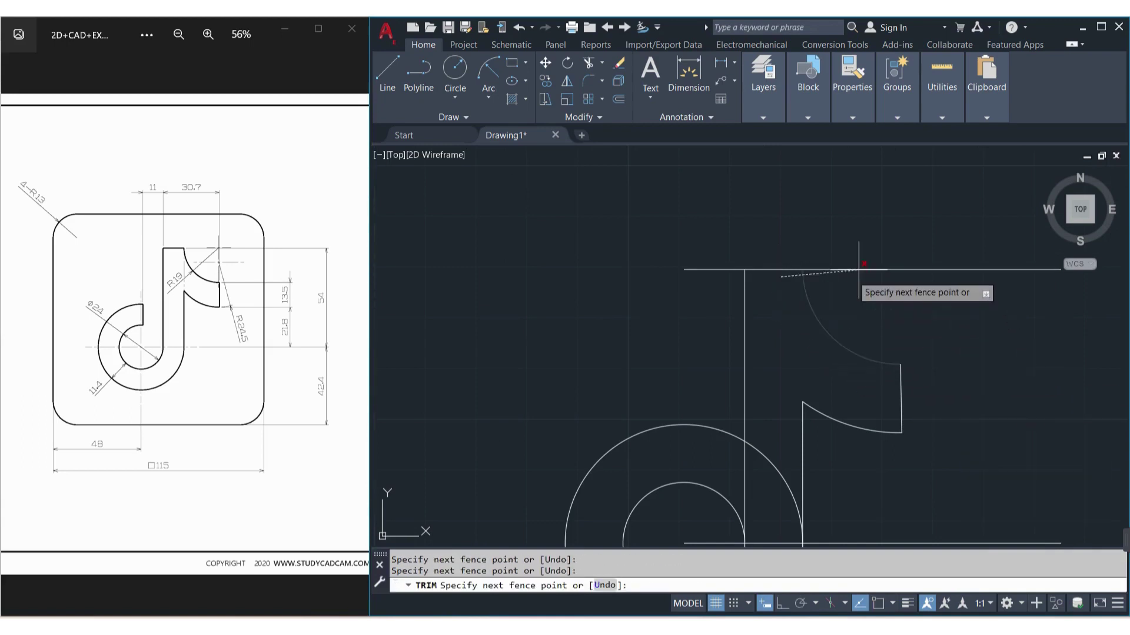
pyautogui.press('Return')
pyautogui.click(882, 272)
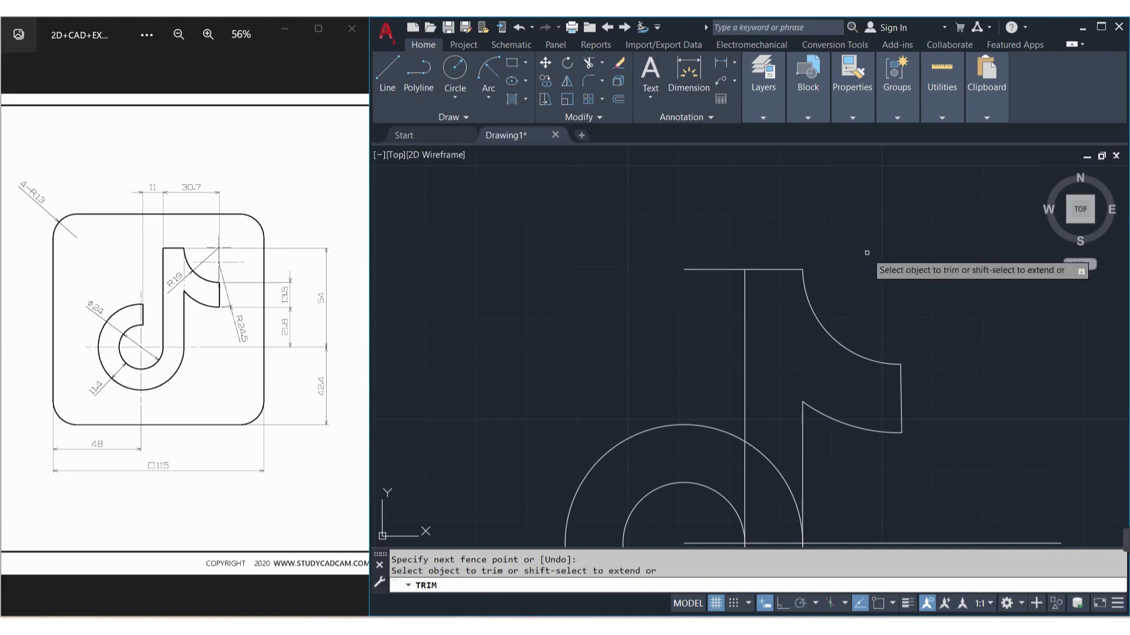
pyautogui.click(660, 282)
pyautogui.click(675, 249)
pyautogui.press('Return')
# Step: Trim the center horizontal line and the vertical tails below the outer circle
pyautogui.scroll(-4, 643, 288)
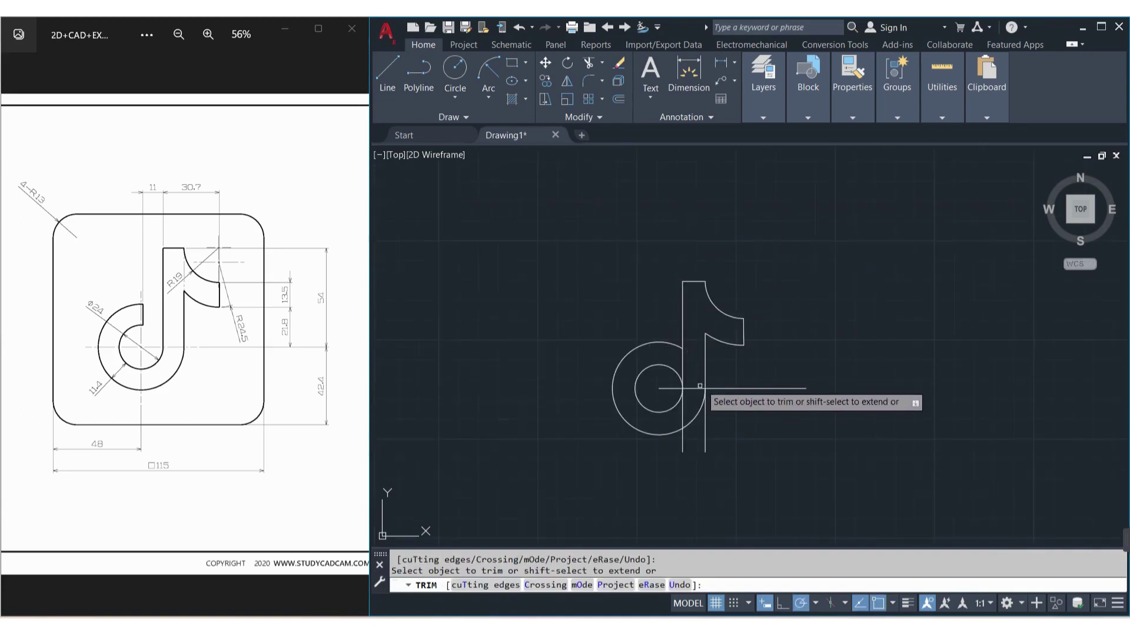
pyautogui.click(696, 388)
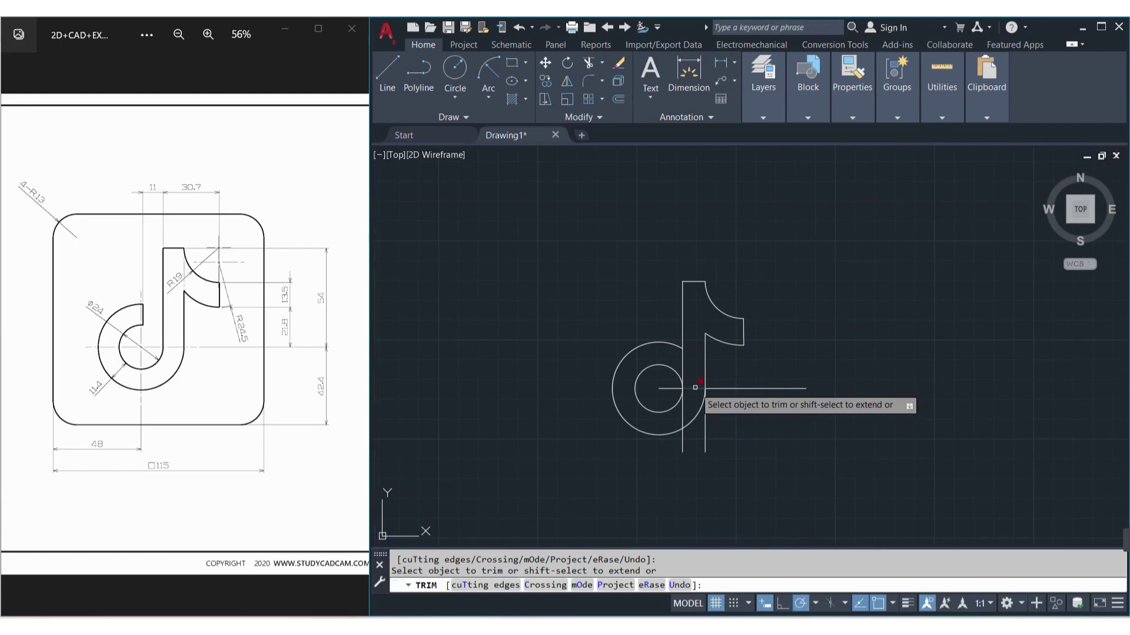
pyautogui.click(665, 389)
pyautogui.click(776, 386)
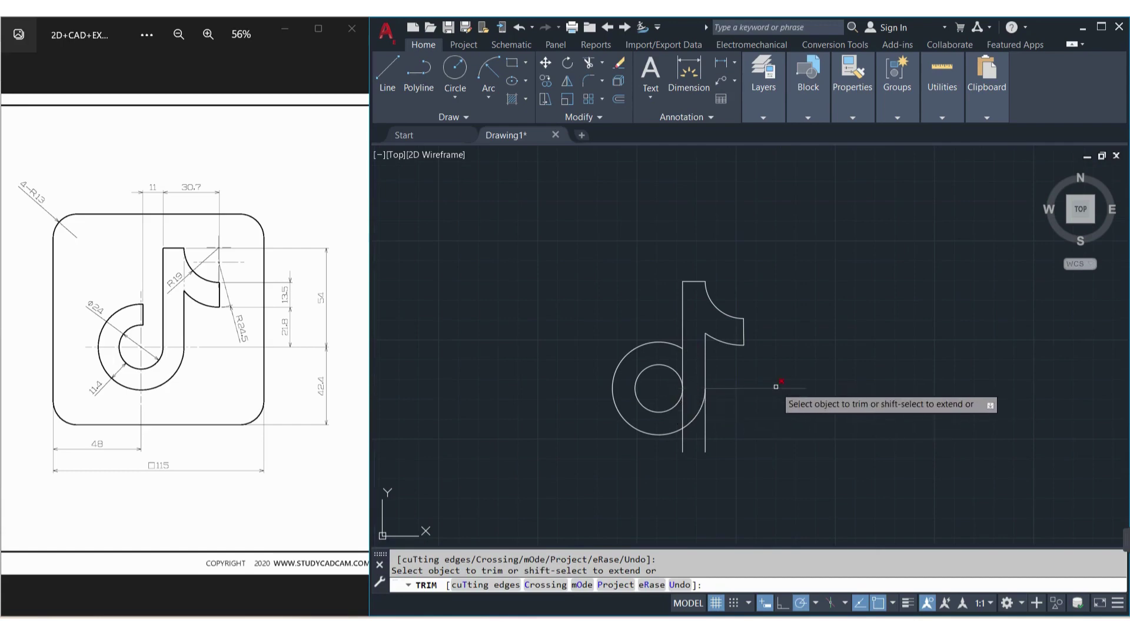
pyautogui.click(705, 426)
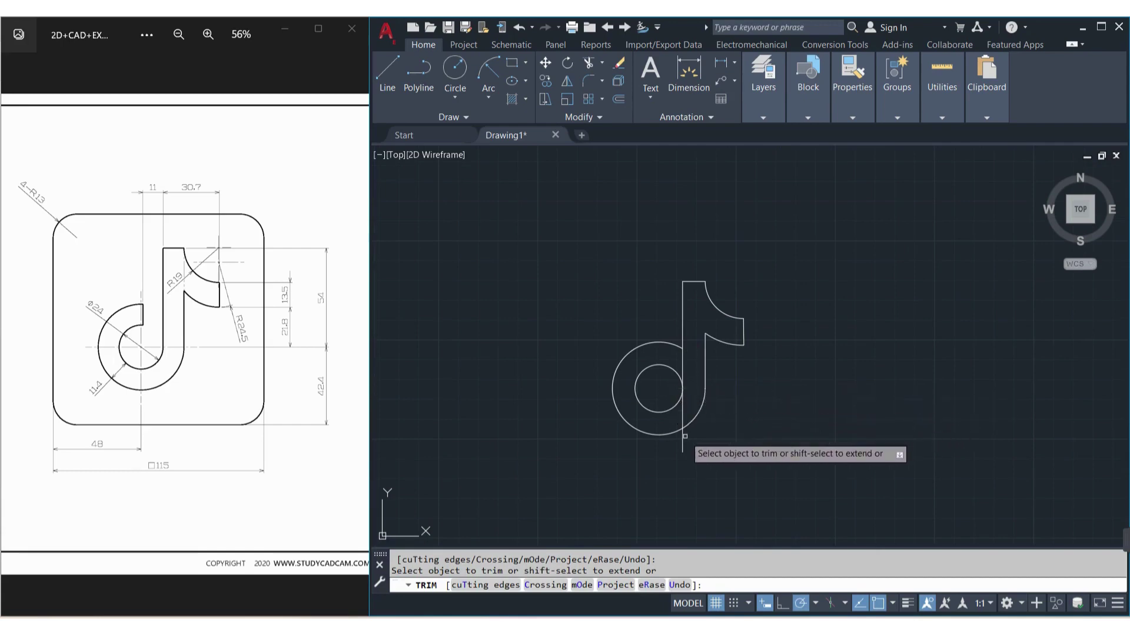
pyautogui.click(684, 445)
pyautogui.press('Escape')
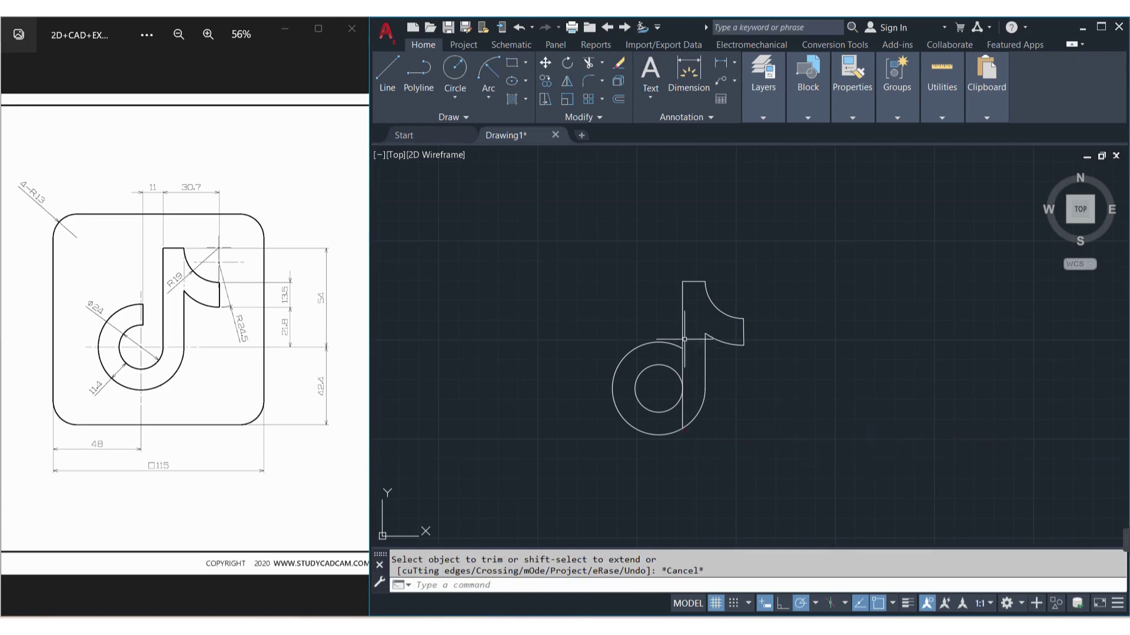
pyautogui.click(683, 370)
pyautogui.write('o')
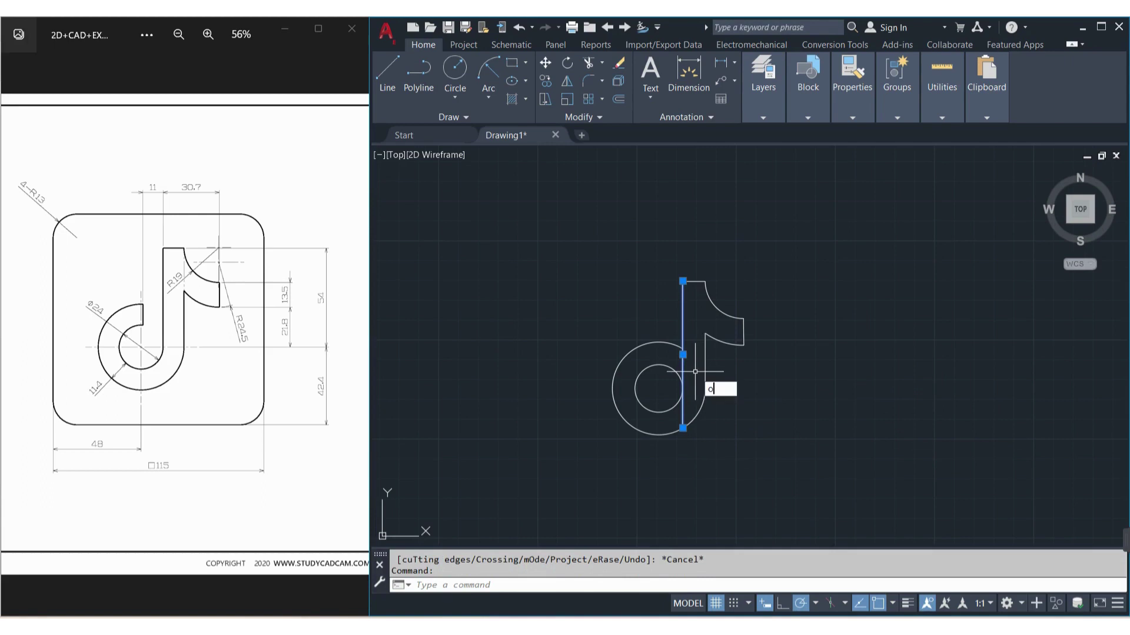
# Step: Offset the stem line 11 units to the left
pyautogui.press('Return')
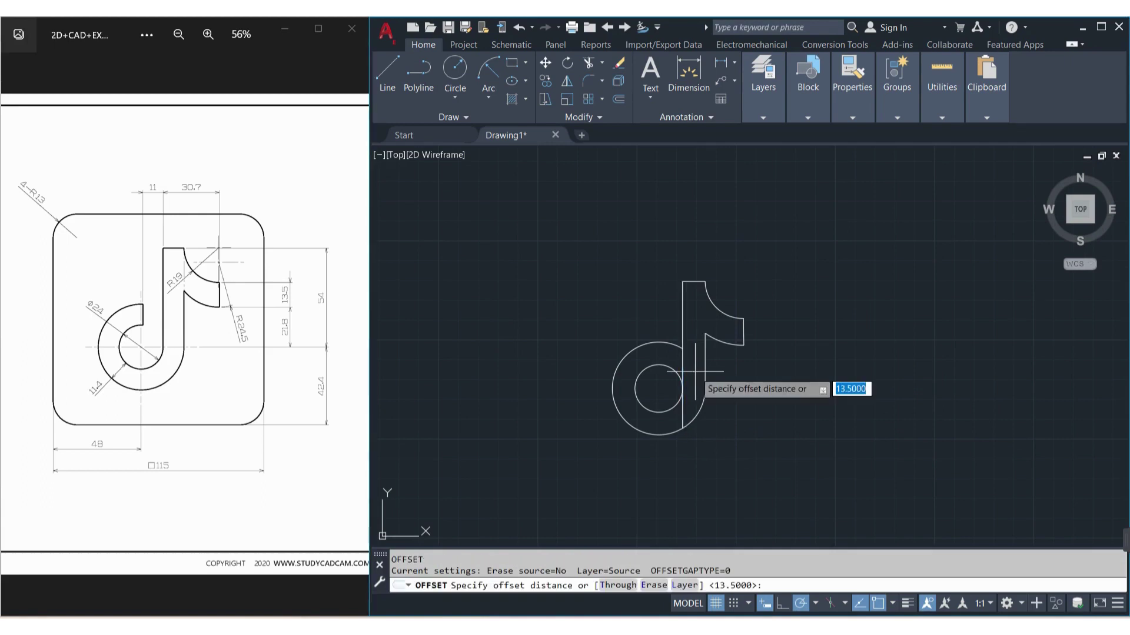
pyautogui.write('11')
pyautogui.press('Return')
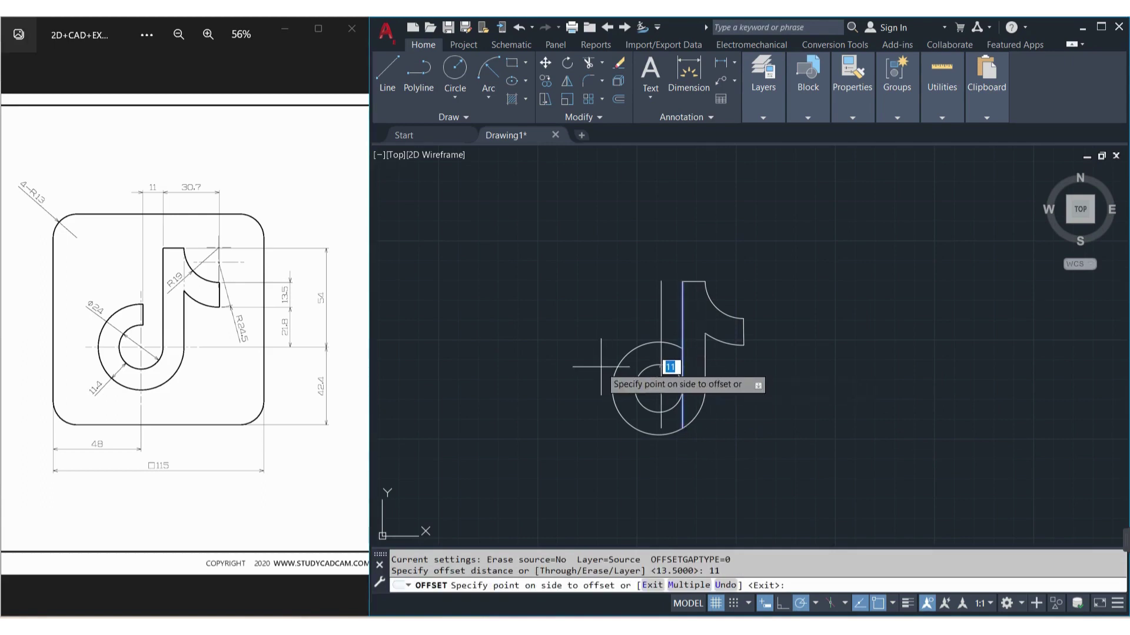
pyautogui.click(601, 368)
pyautogui.press('Escape')
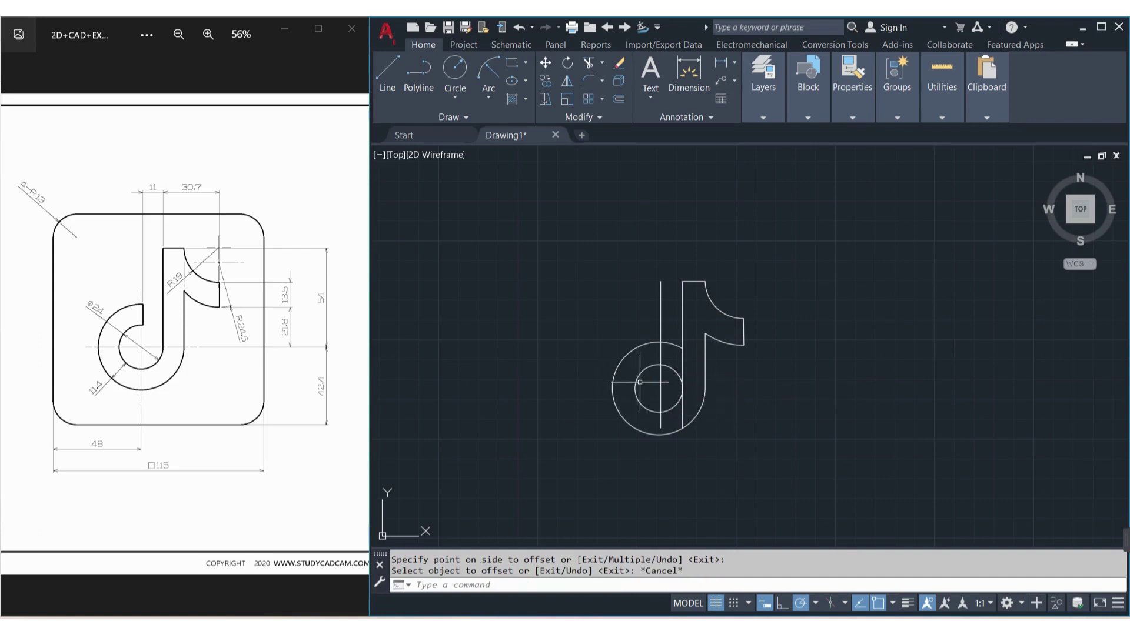
# Step: Trim the circle arcs and leftover line pieces to form the hooked note shape
pyautogui.write('tr')
pyautogui.press('Return')
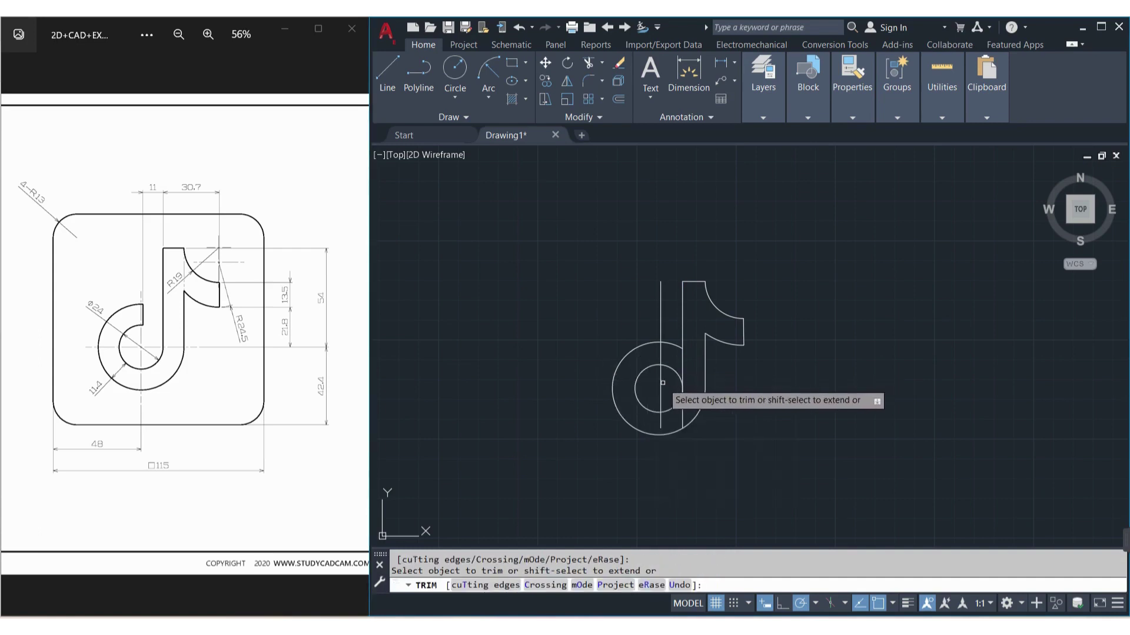
pyautogui.click(670, 381)
pyautogui.press('Return')
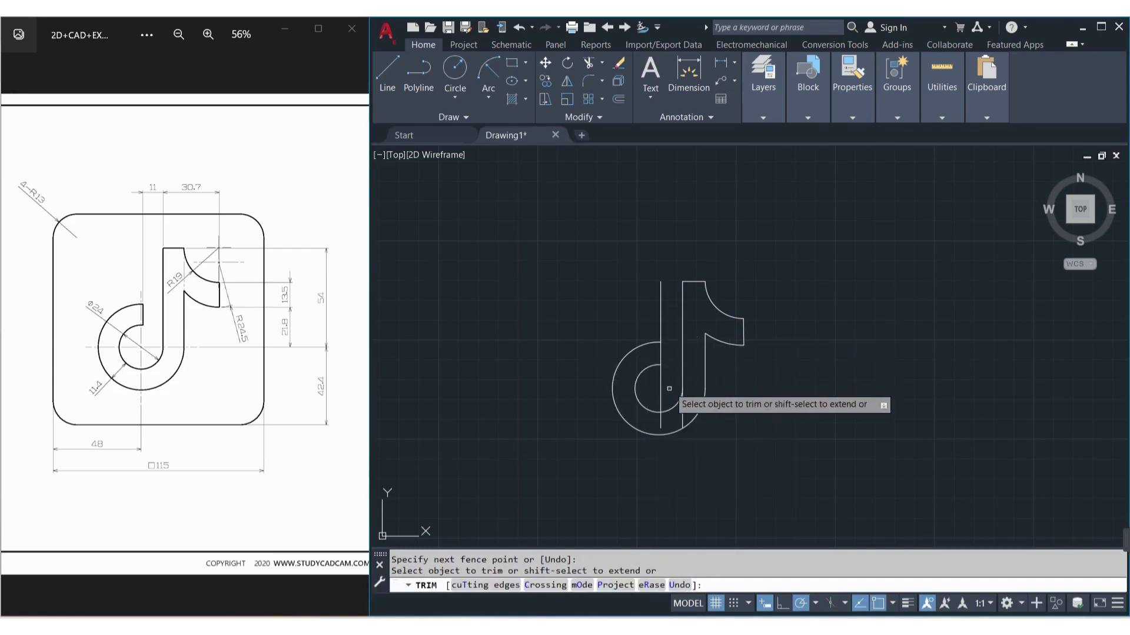
pyautogui.click(661, 389)
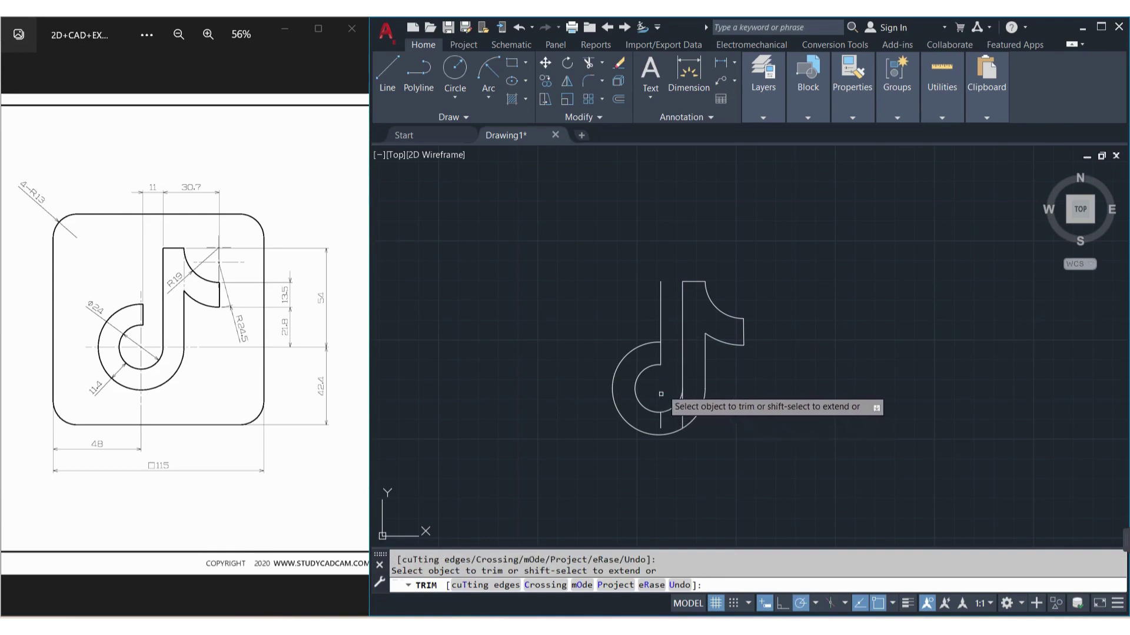
pyautogui.click(661, 422)
pyautogui.click(682, 412)
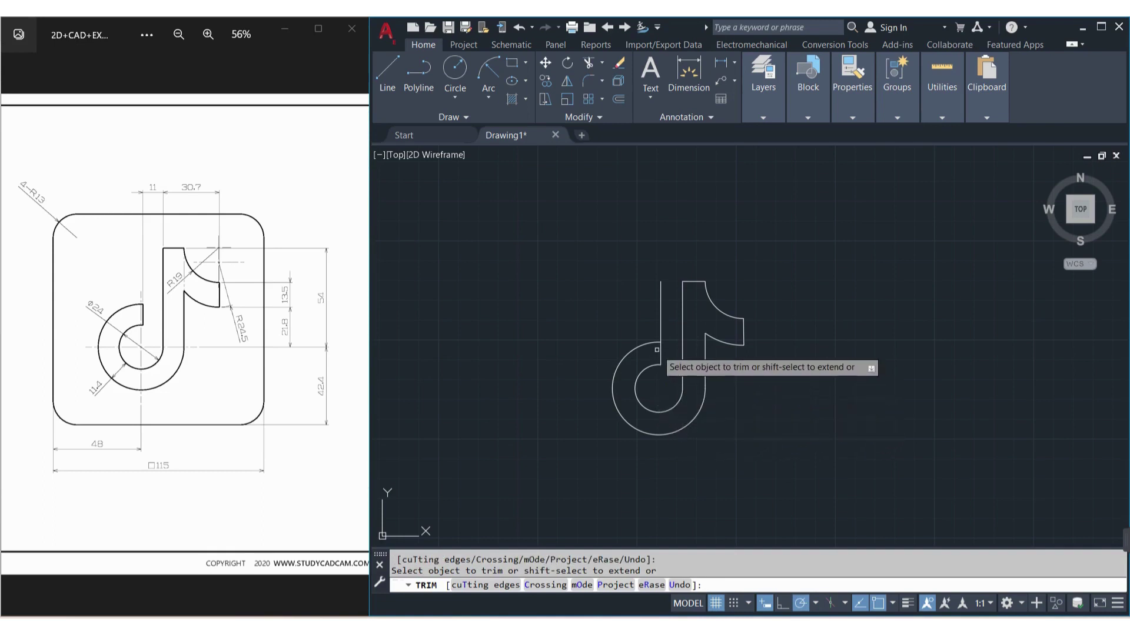
pyautogui.click(654, 332)
pyautogui.click(721, 339)
pyautogui.press('Return')
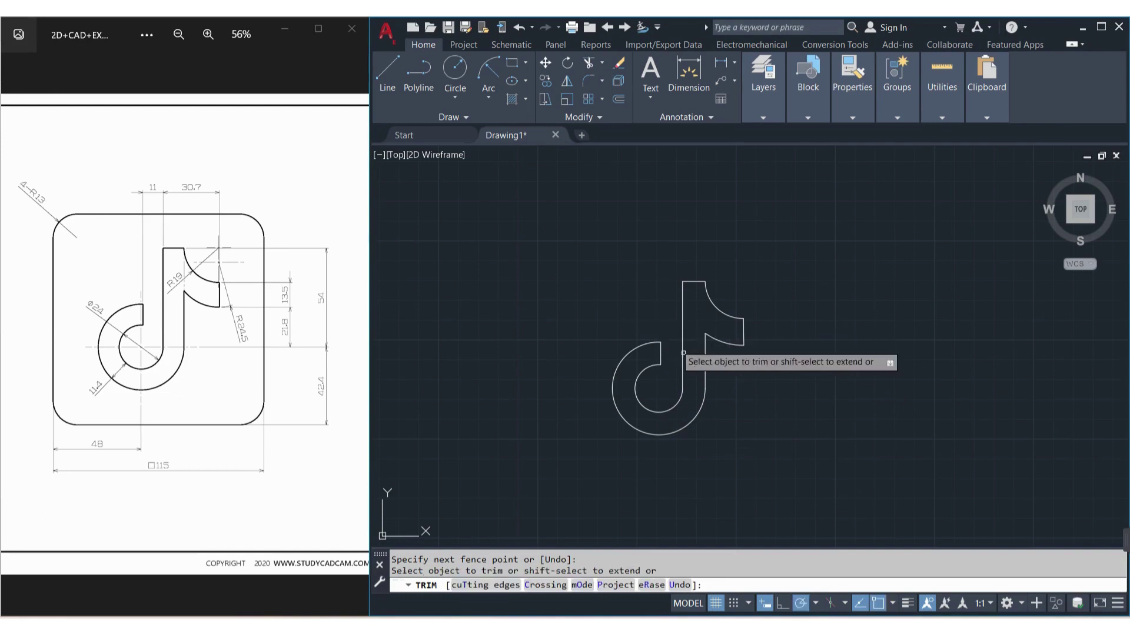
pyautogui.press('Escape')
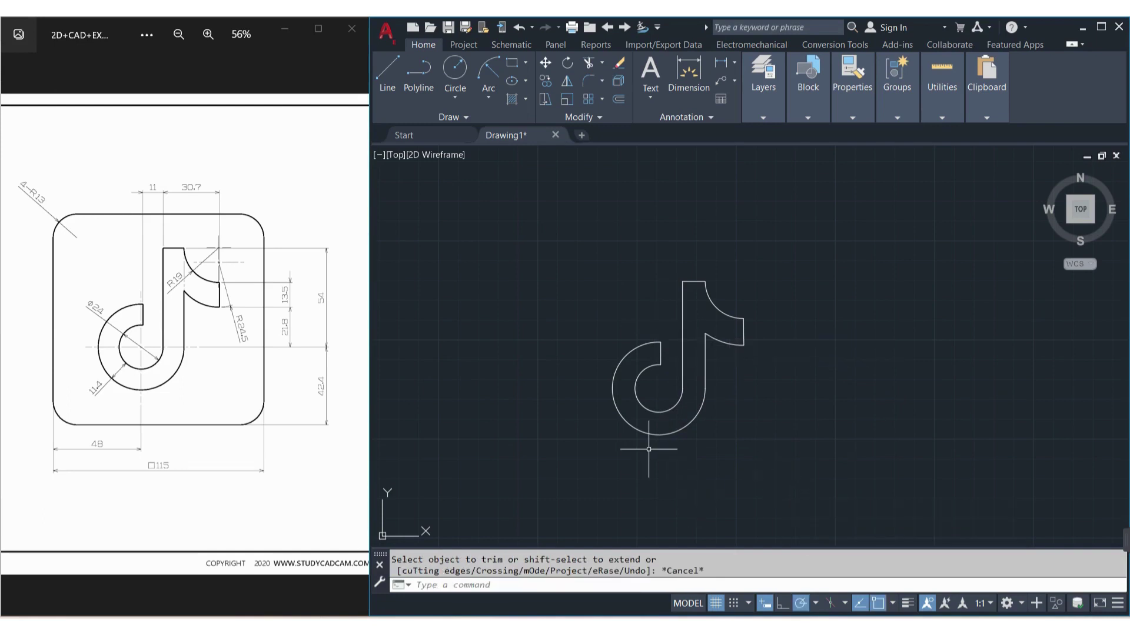
pyautogui.scroll(2, 648, 449)
pyautogui.moveTo(650, 453); pyautogui.dragTo(640, 486, button='middle')
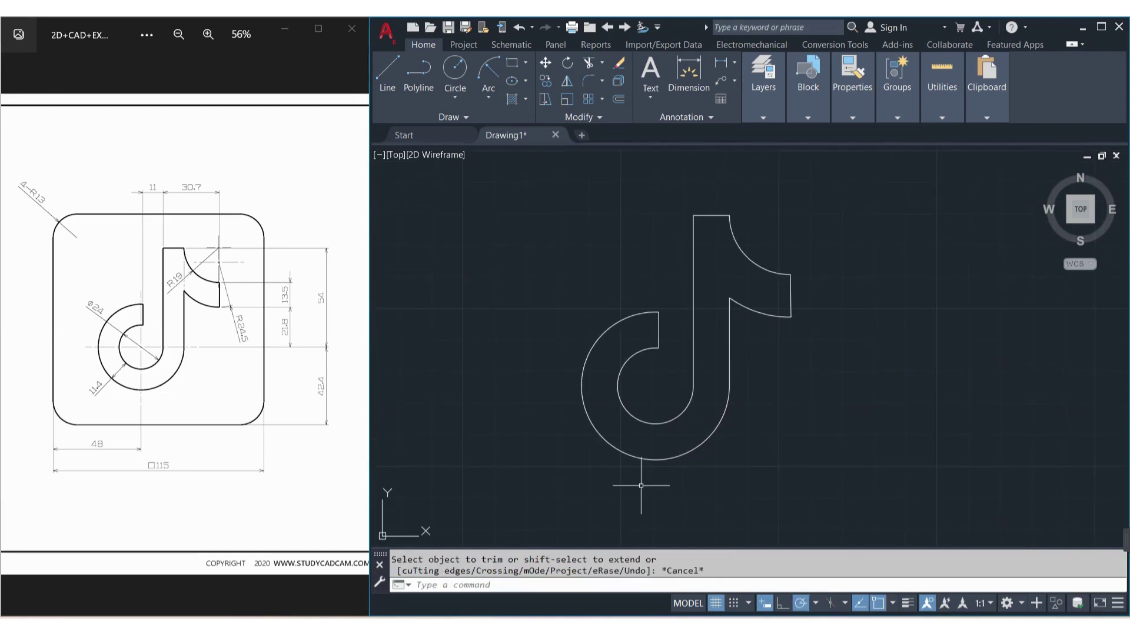
# Step: Draw a 42.4-unit line downward, starting 48 units left of the circle centre
pyautogui.write('L')
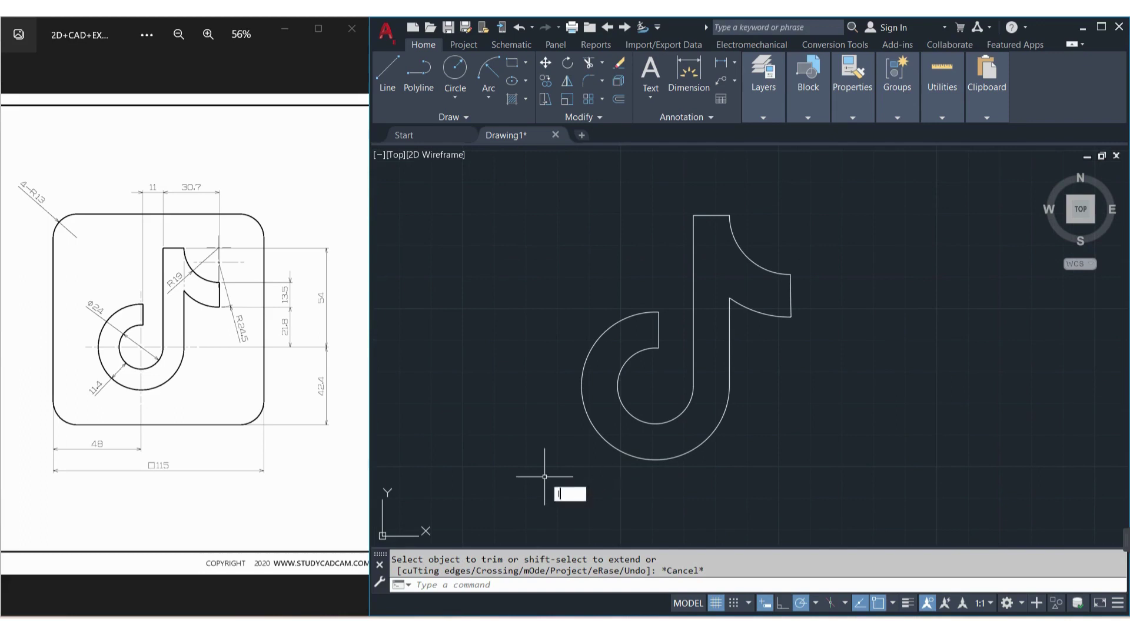
pyautogui.press('Return')
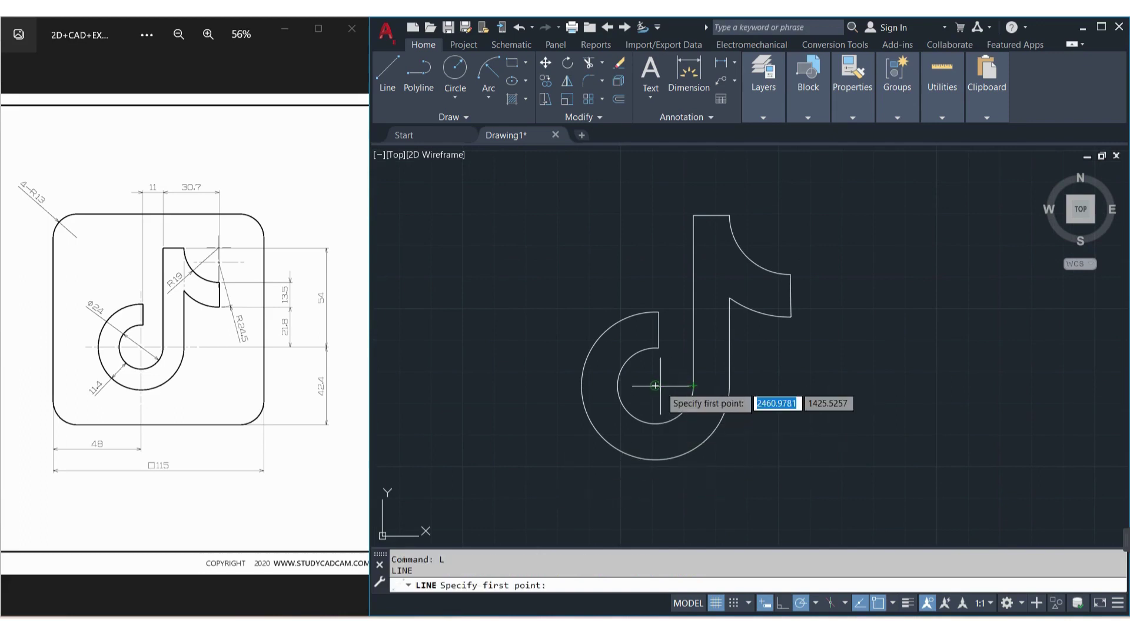
pyautogui.press('Escape')
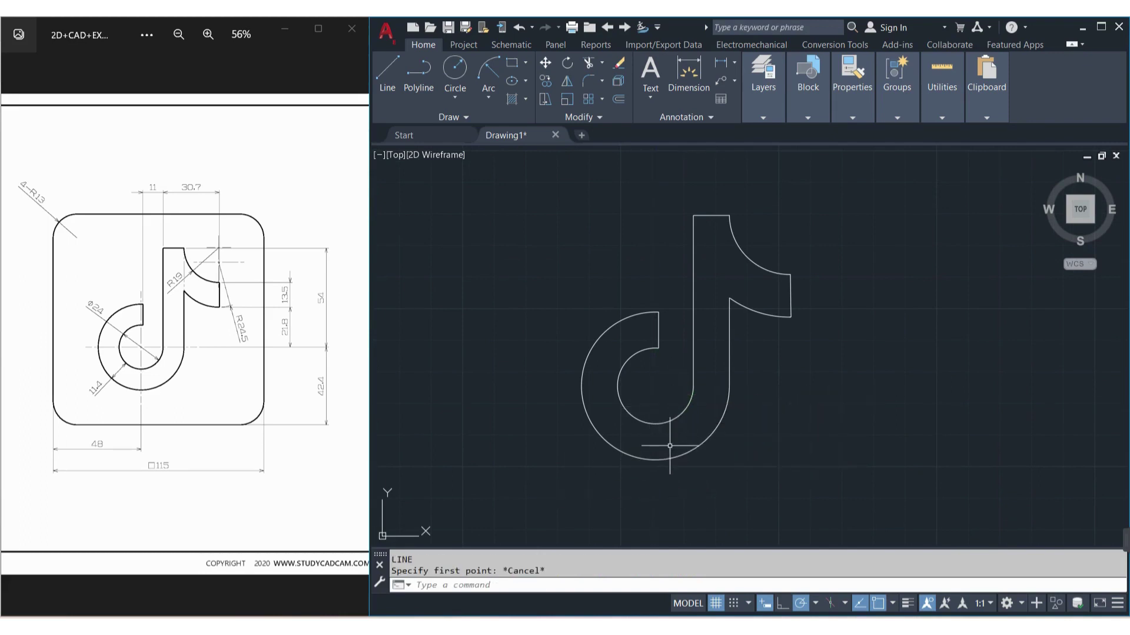
pyautogui.write('L')
pyautogui.press('Return')
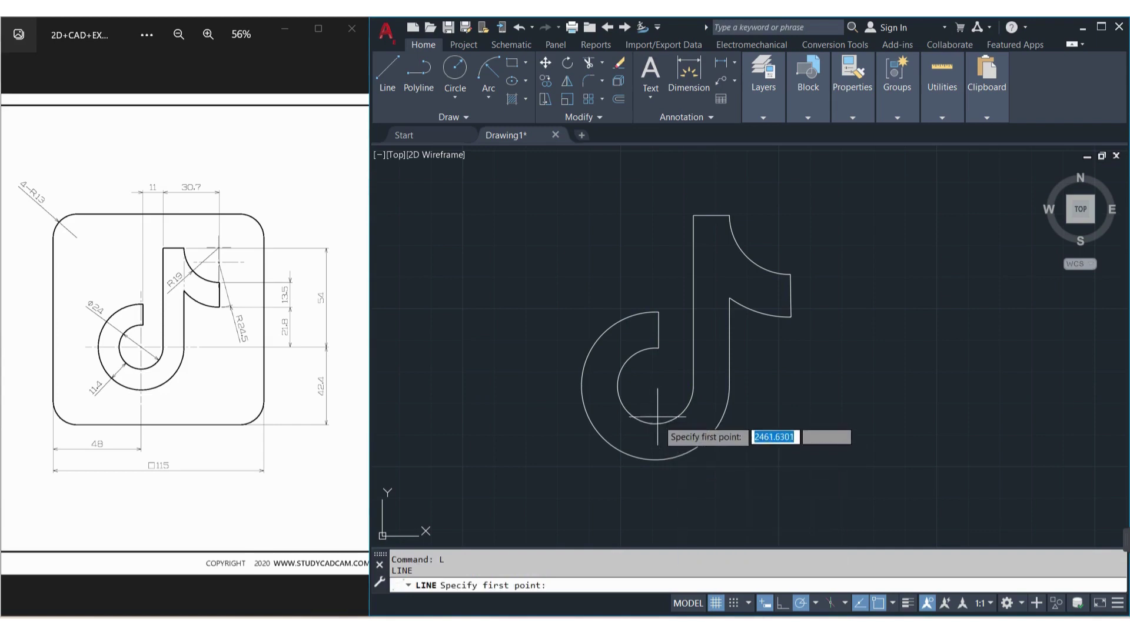
pyautogui.press('Escape')
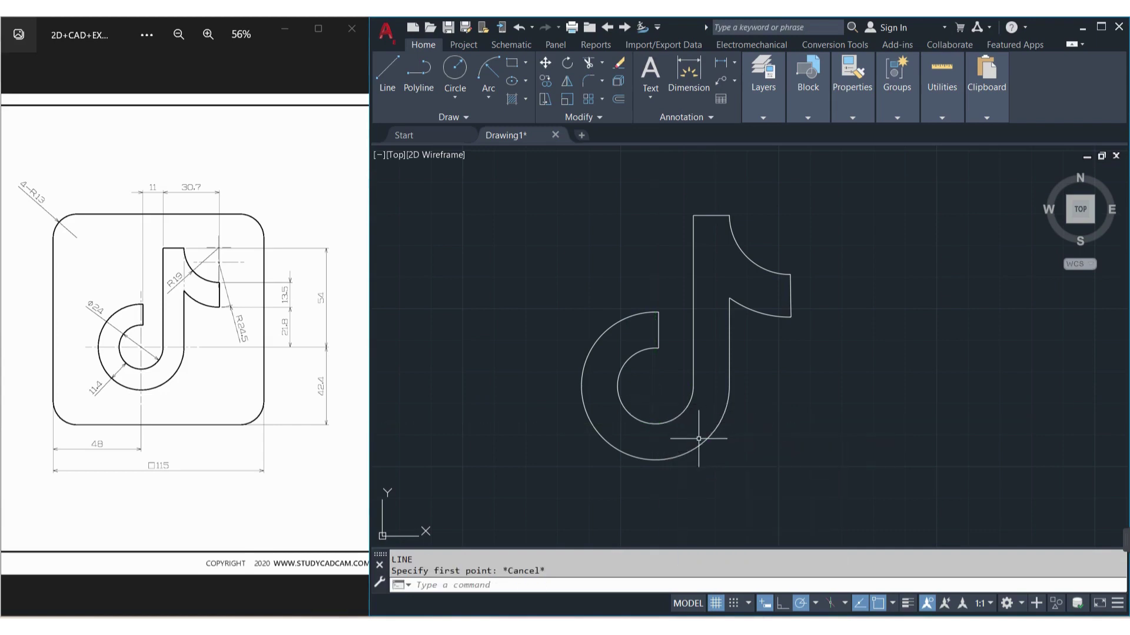
pyautogui.write('L')
pyautogui.press('Return')
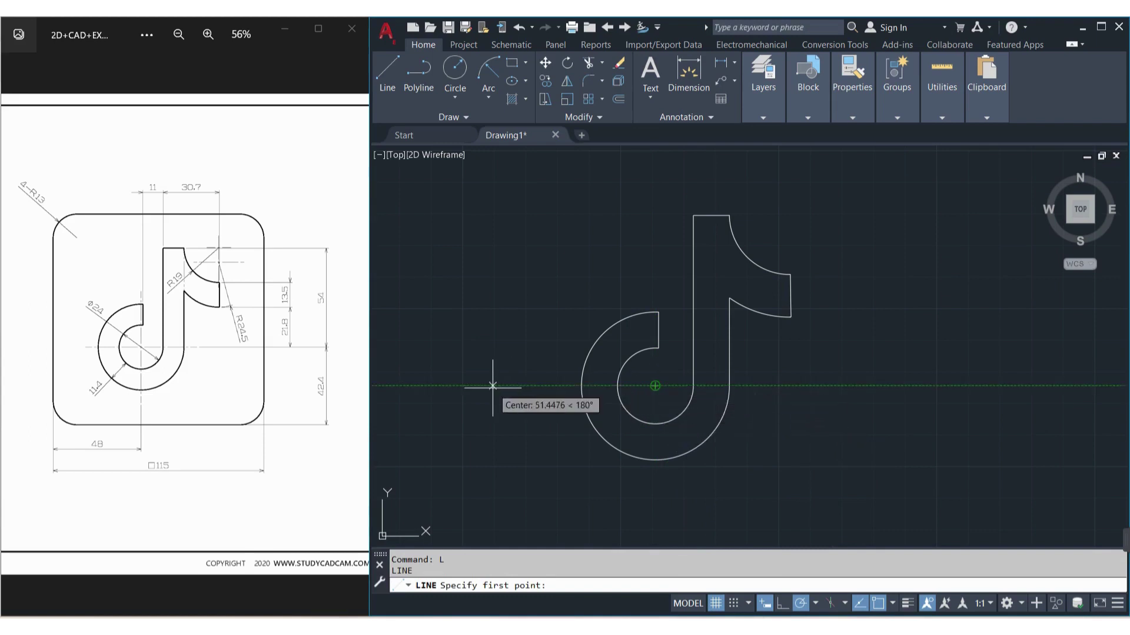
pyautogui.write('48')
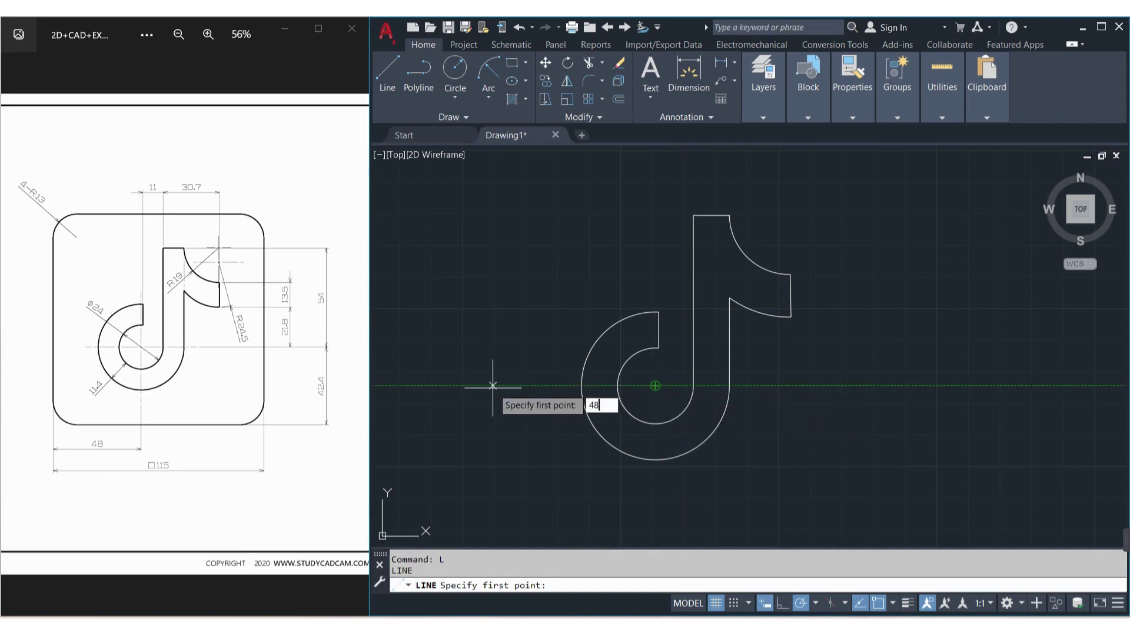
pyautogui.press('Return')
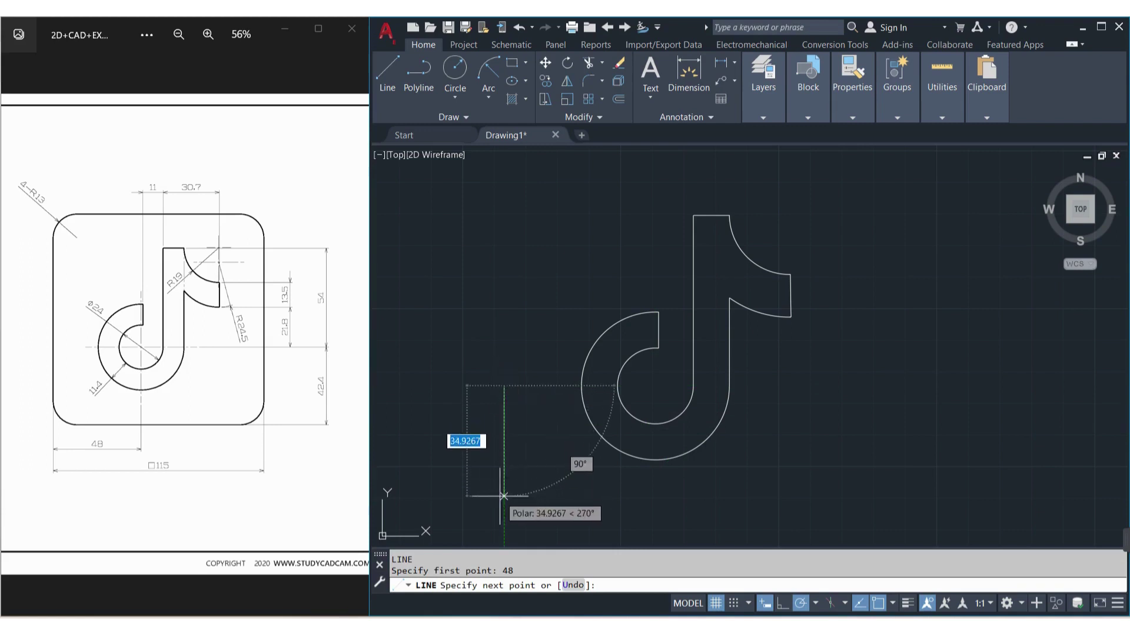
pyautogui.write('42.4')
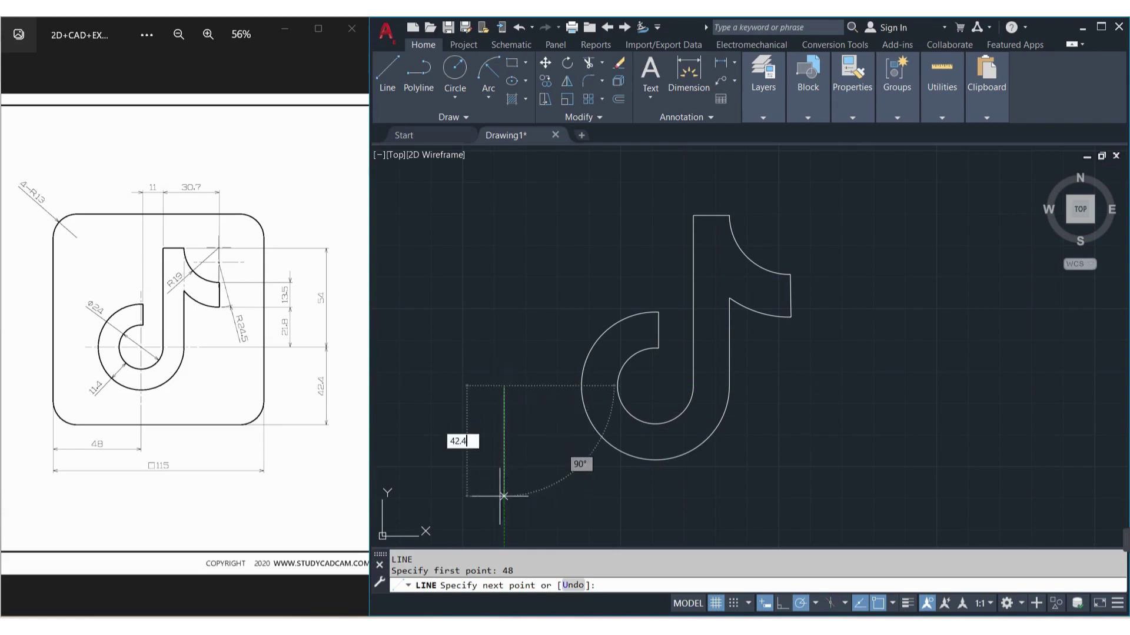
pyautogui.press('Return')
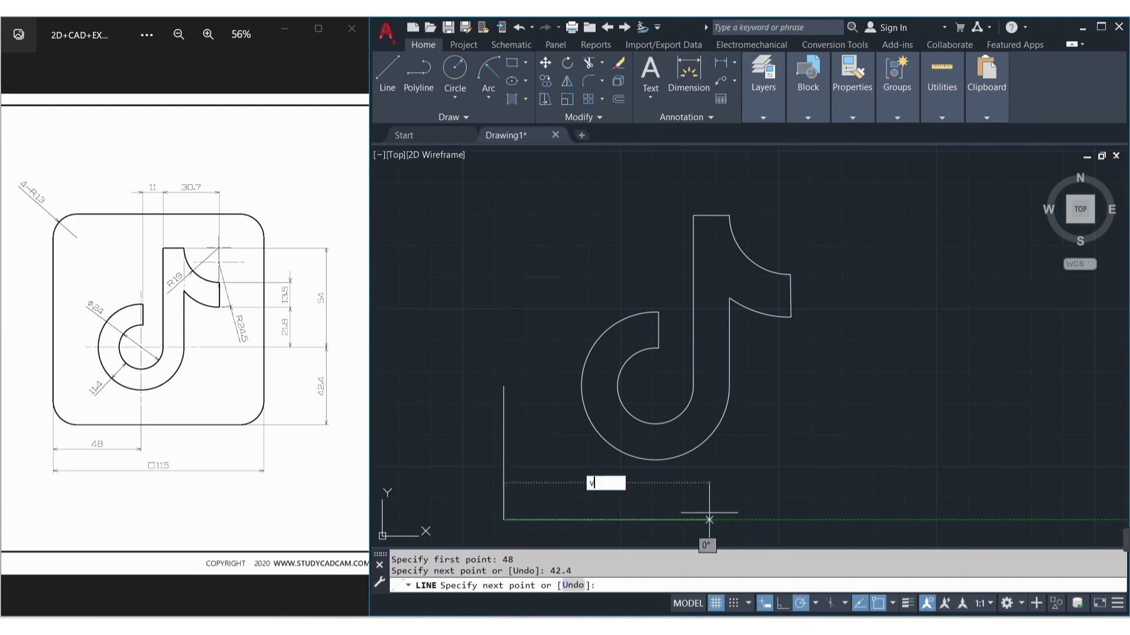
pyautogui.press('Escape')
pyautogui.press('Escape')
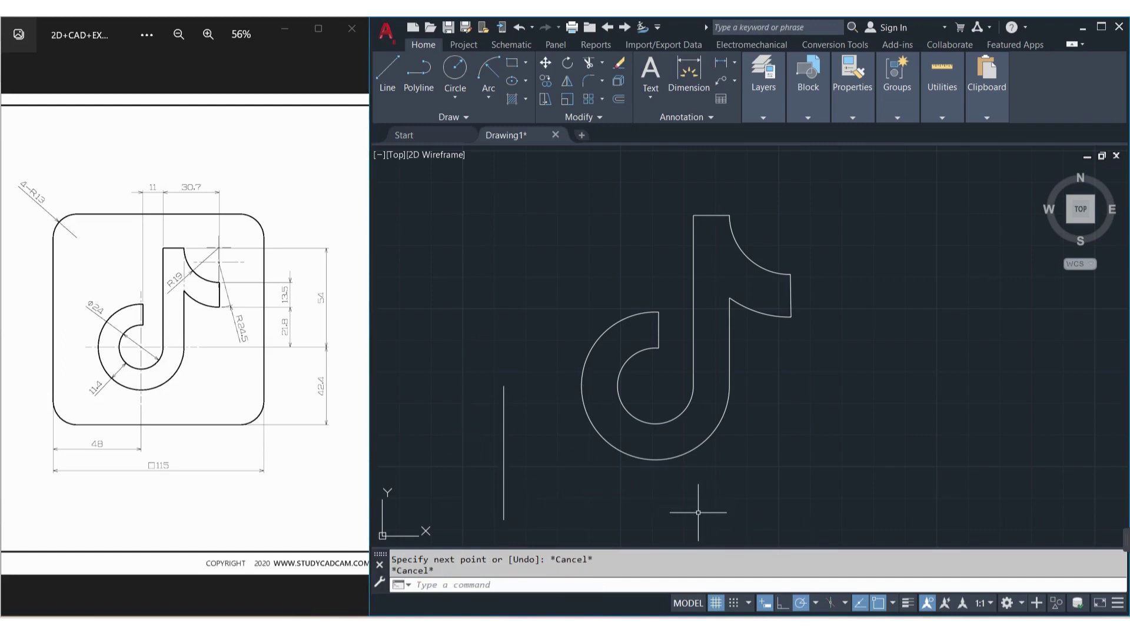
# Step: Draw a 115 by 115 square with fillet 13 from the helper line's end, then delete the line
pyautogui.write('Re')
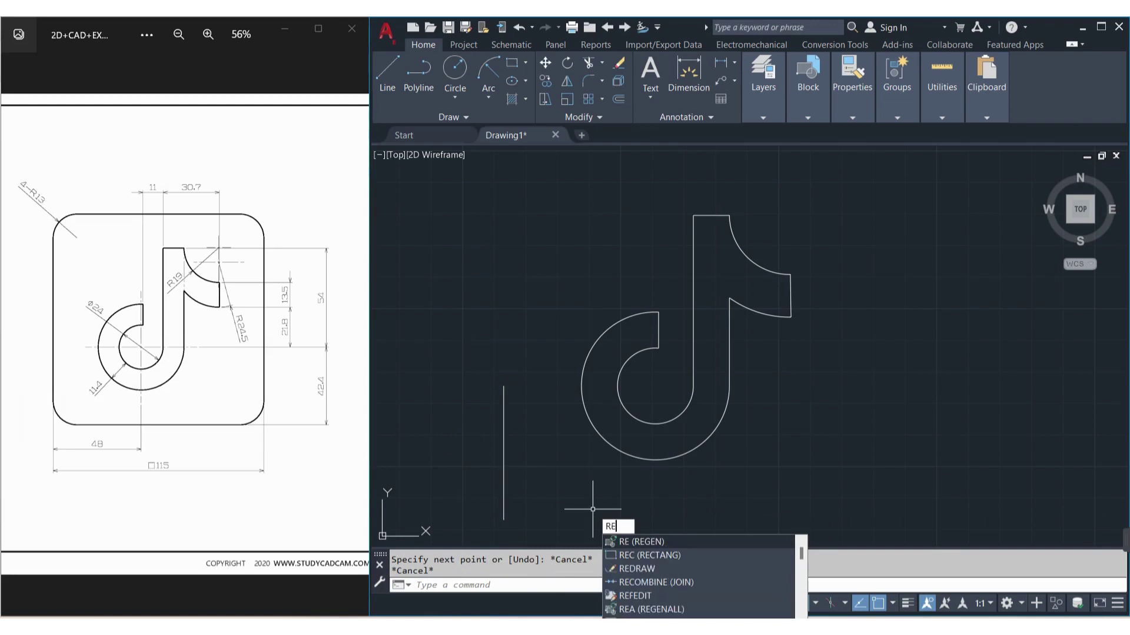
pyautogui.write('c')
pyautogui.press('Return')
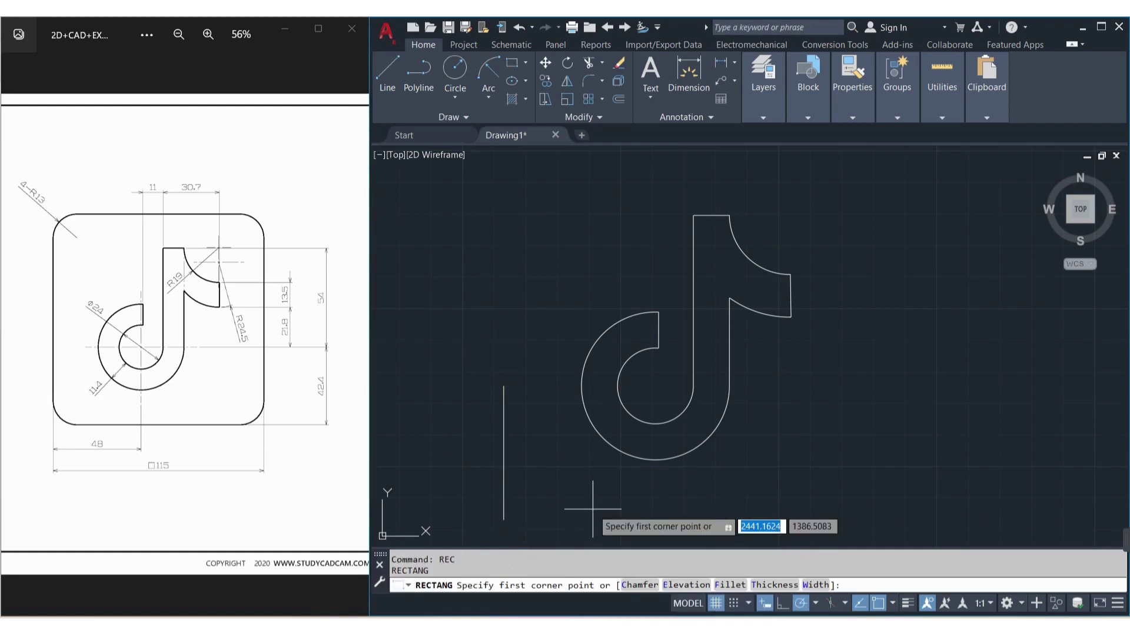
pyautogui.write('f')
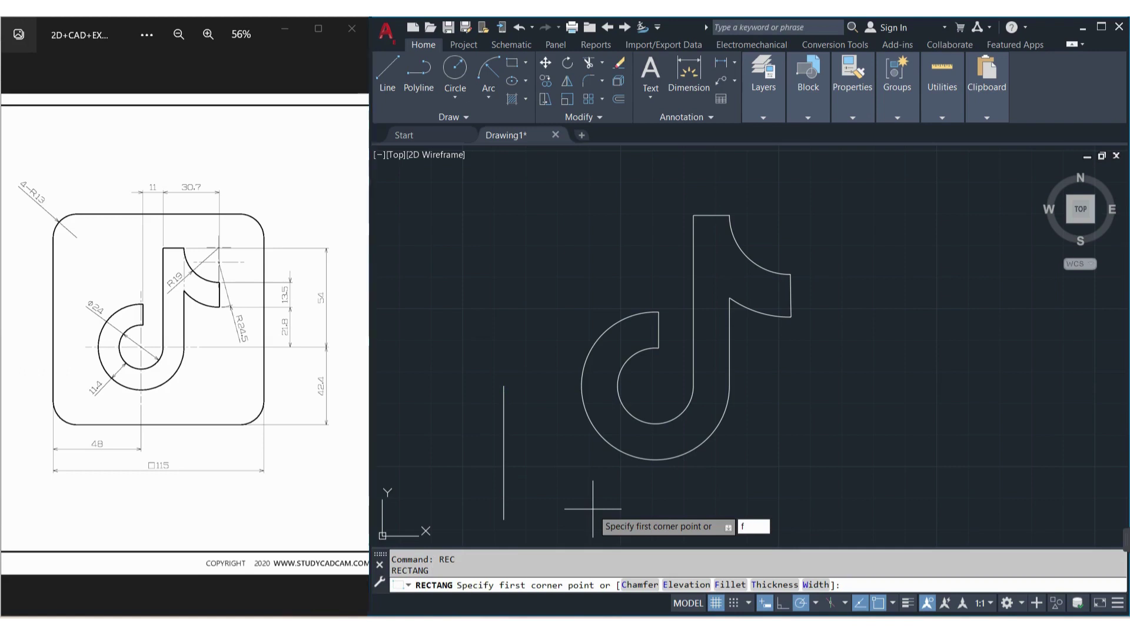
pyautogui.press('Return')
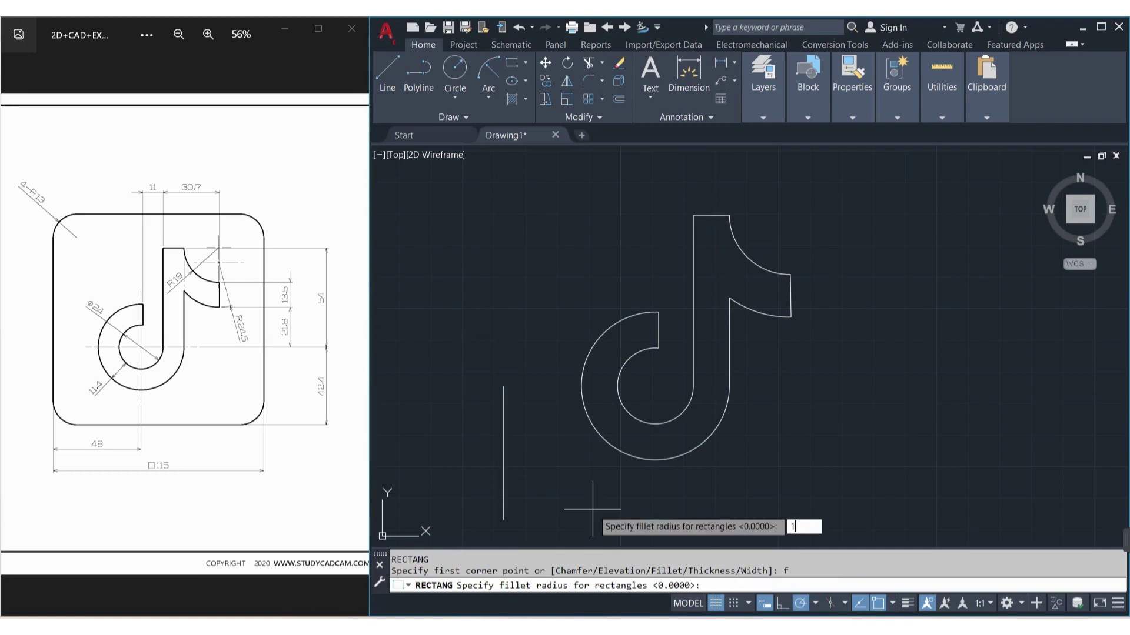
pyautogui.press('Return')
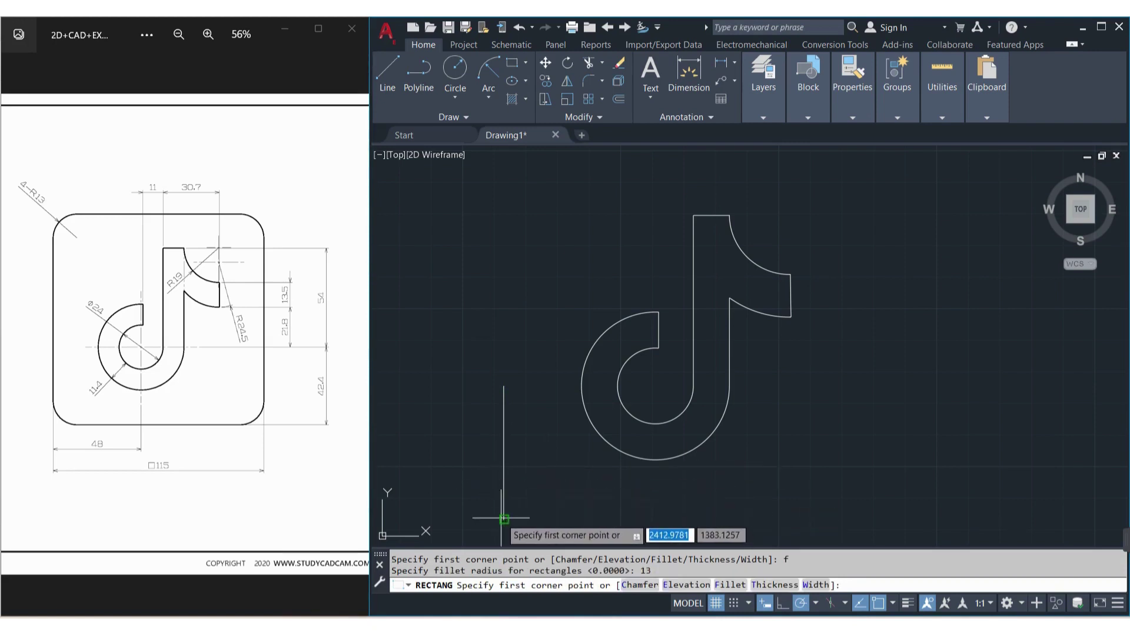
pyautogui.click(504, 520)
pyautogui.write('115')
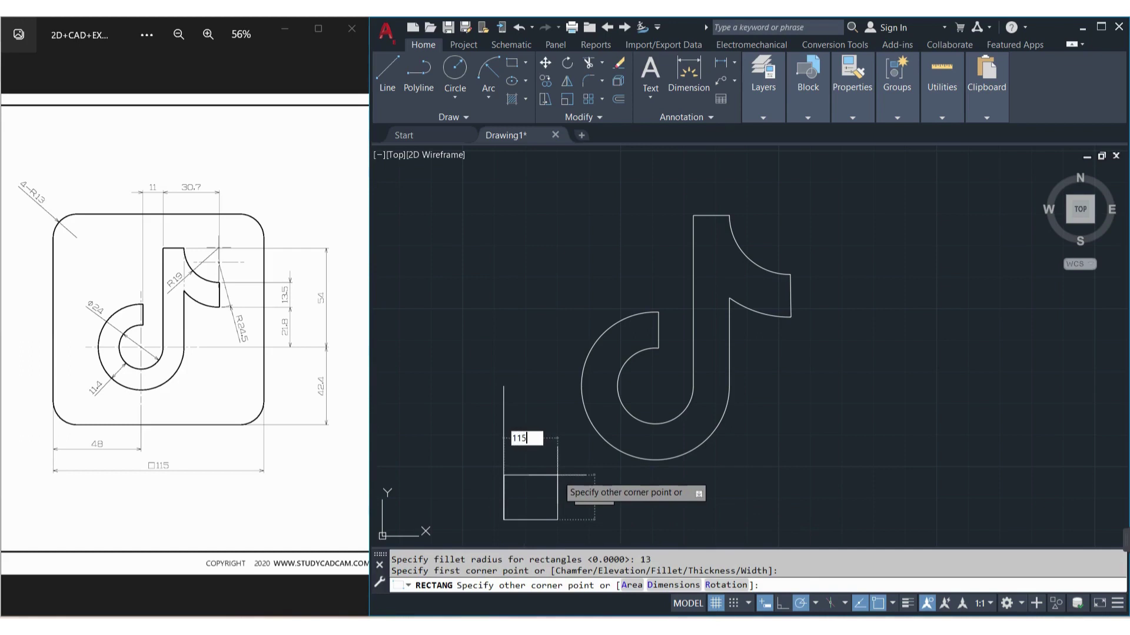
pyautogui.press('Tab')
pyautogui.write('115')
pyautogui.press('Return')
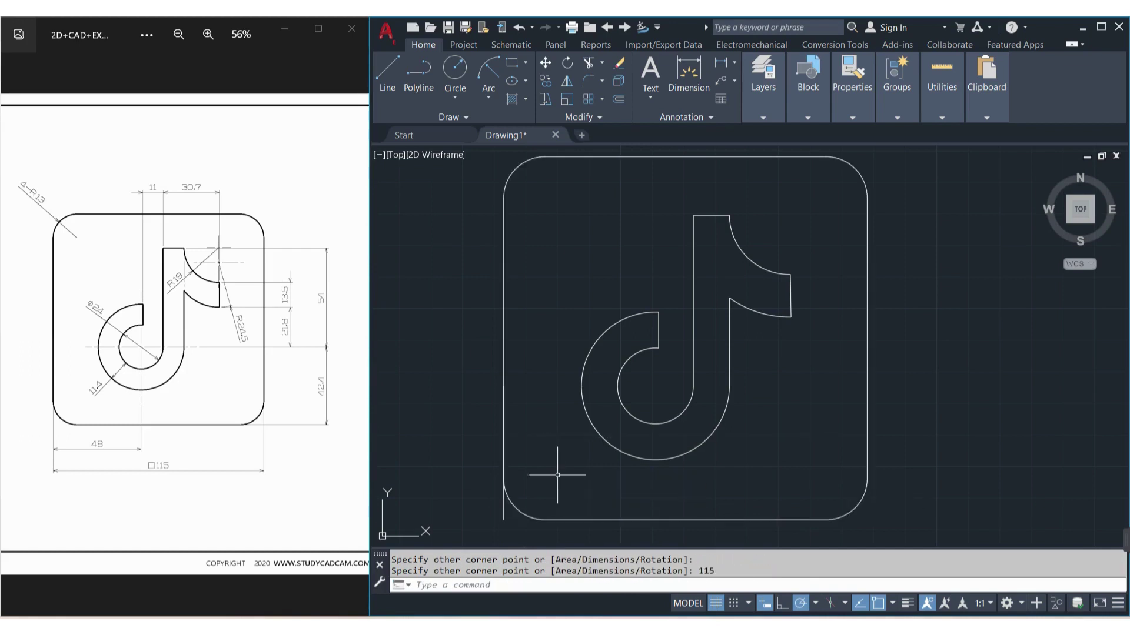
pyautogui.click(503, 520)
pyautogui.press('Delete')
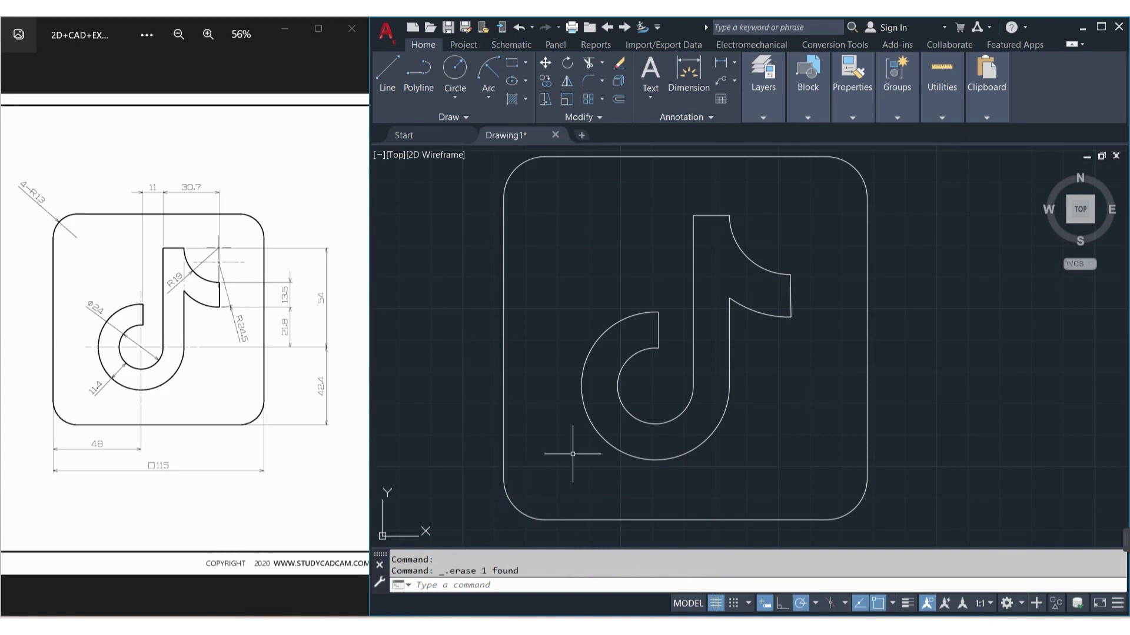
# Step: Copy the whole logo and rounded square from the circle centre to the right
pyautogui.scroll(-2, 573, 453)
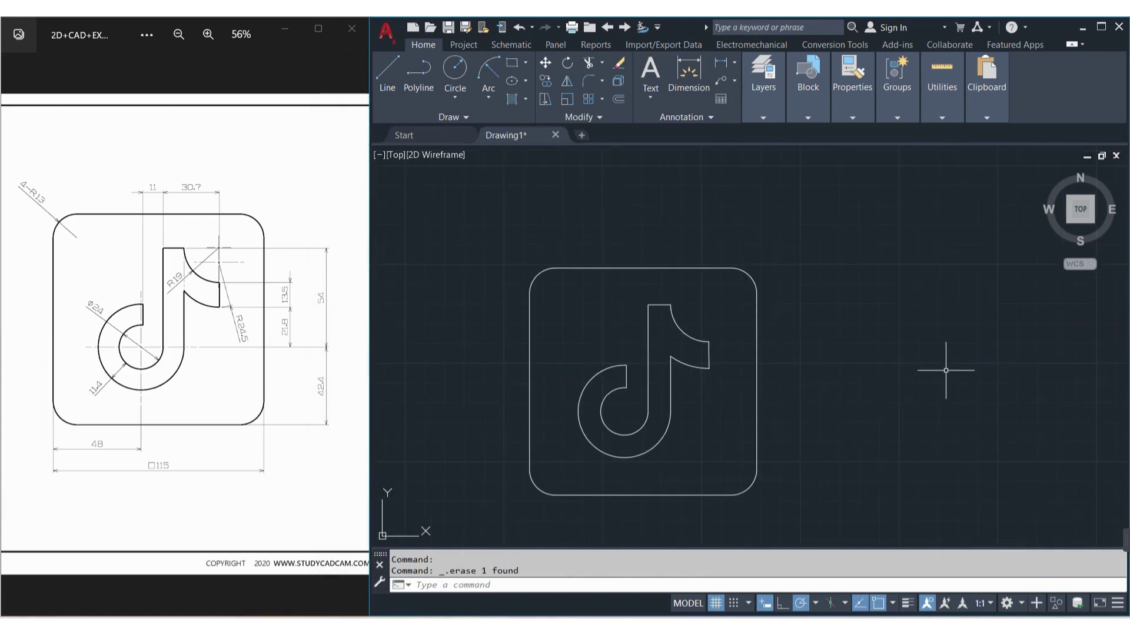
pyautogui.click(815, 504)
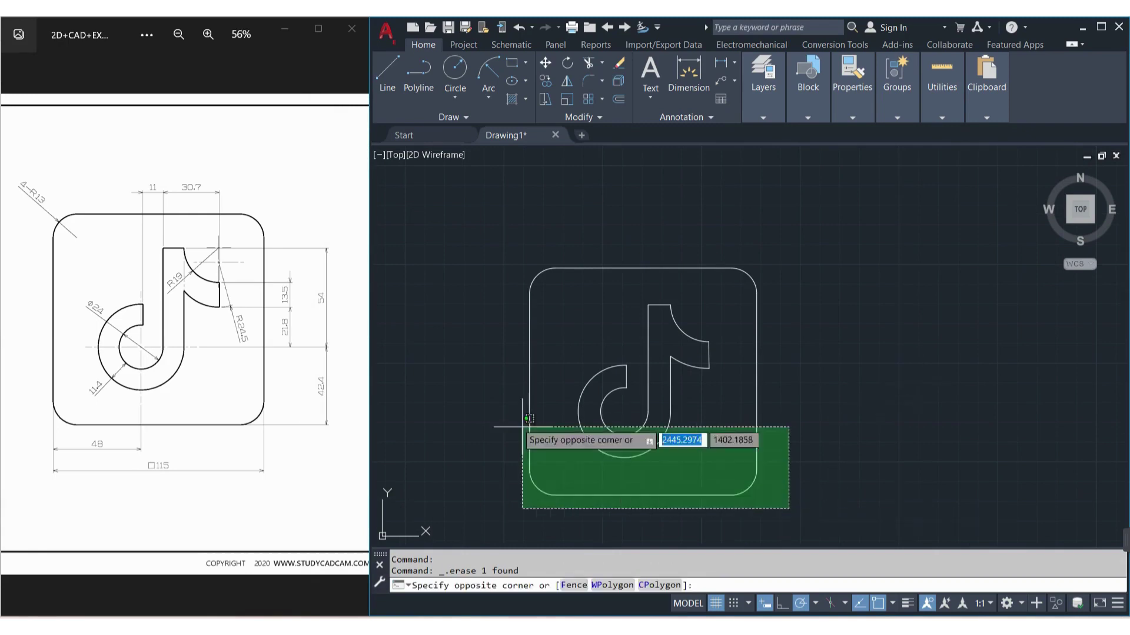
pyautogui.click(475, 230)
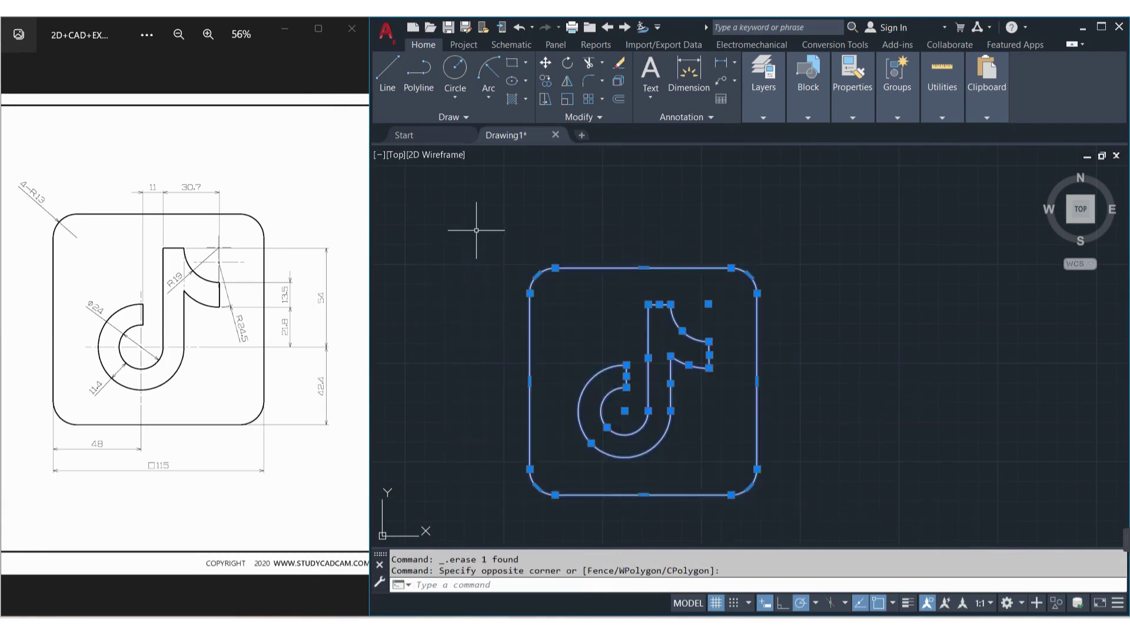
pyautogui.write('co')
pyautogui.press('Return')
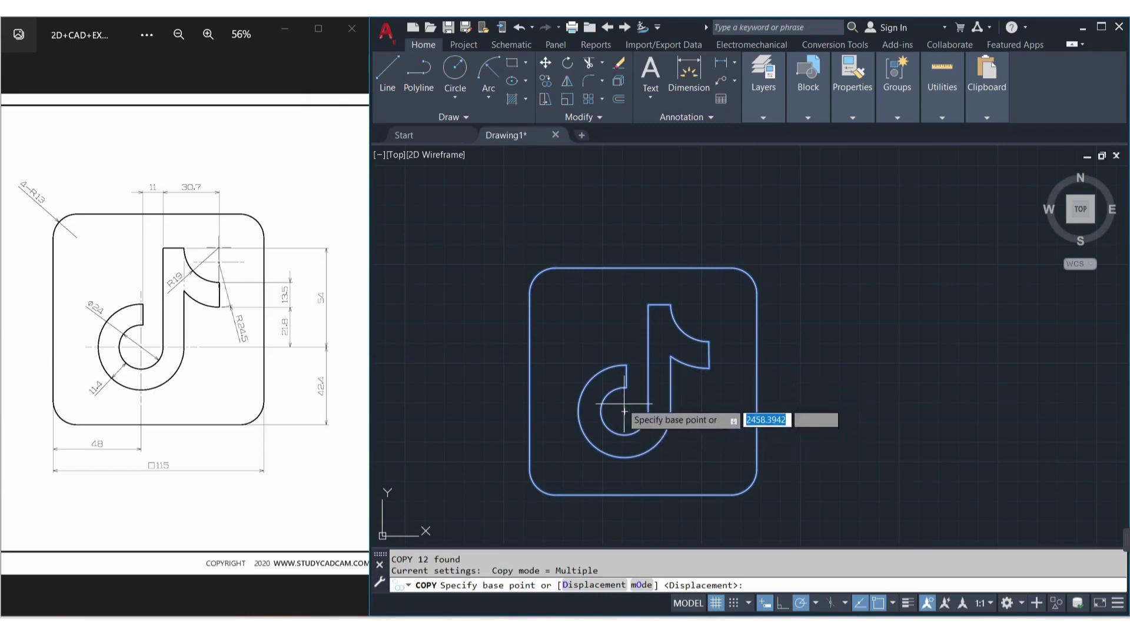
pyautogui.click(625, 411)
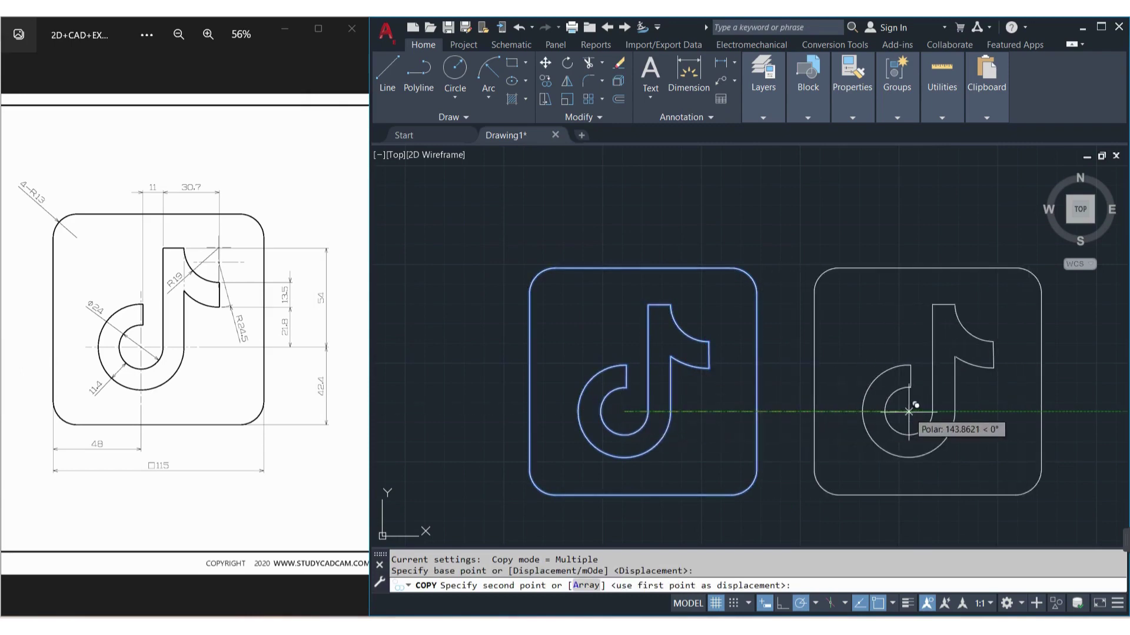
pyautogui.click(920, 412)
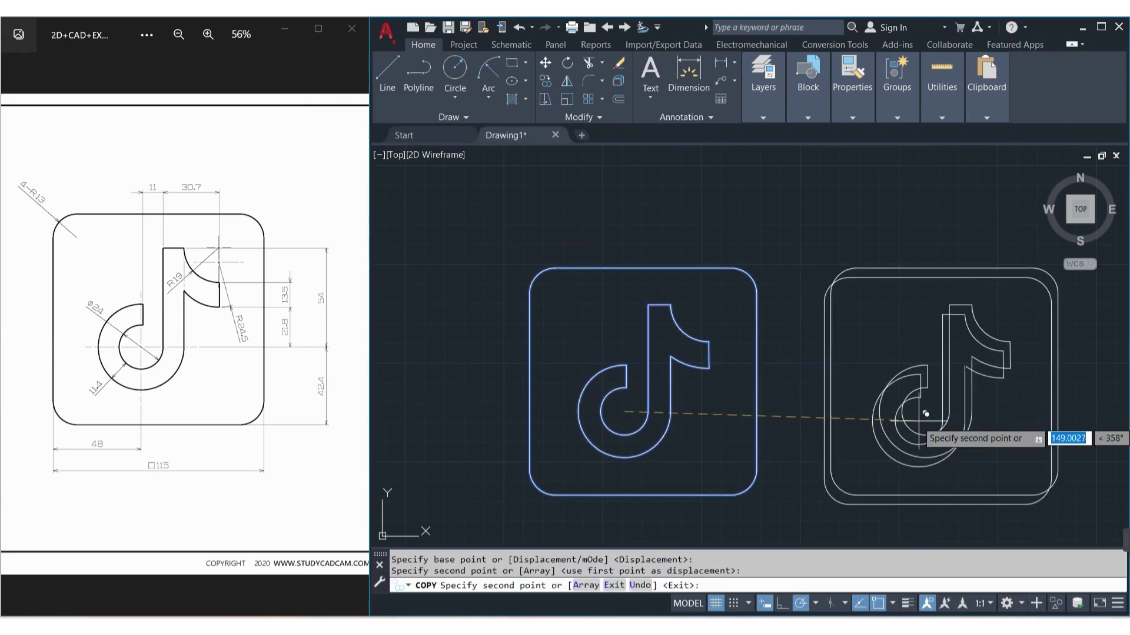
pyautogui.press('Escape')
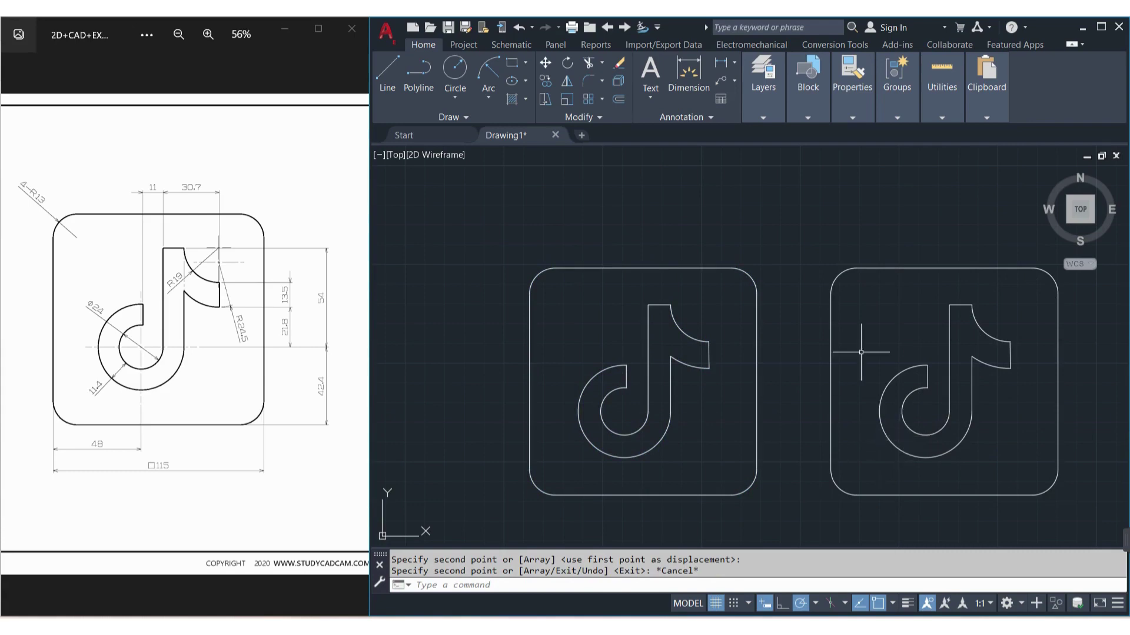
pyautogui.click(875, 327)
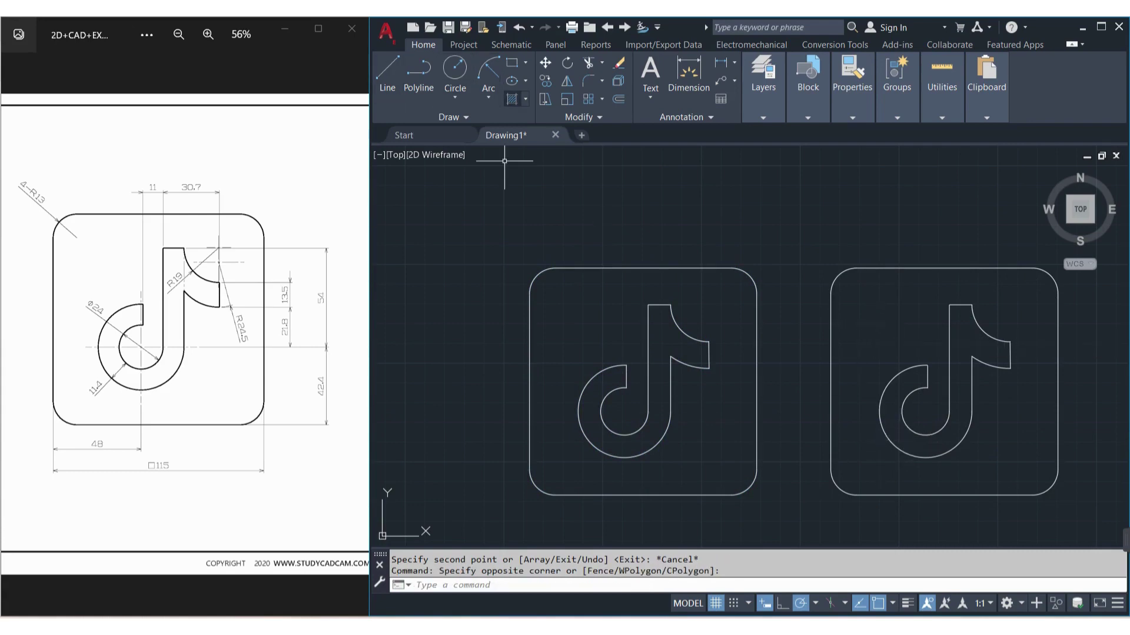
# Step: In Photos, view the exercise 1097 sheet zoomed out to show the solid black logo
pyautogui.click(236, 294)
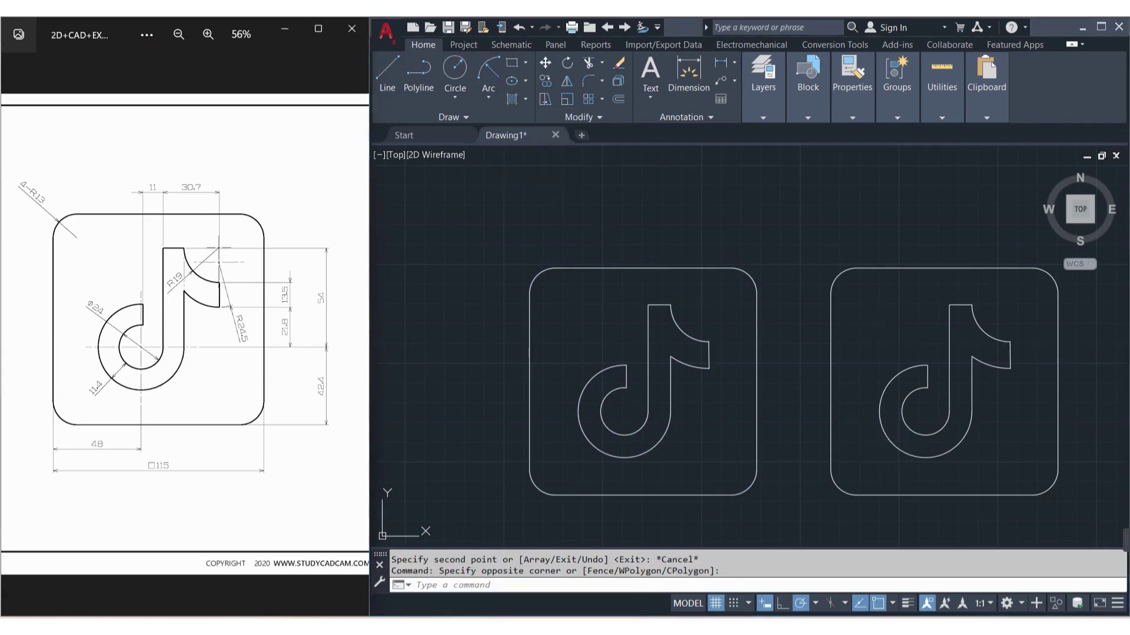
pyautogui.hscroll(3, 184, 335)
pyautogui.hscroll(-3, 185, 335)
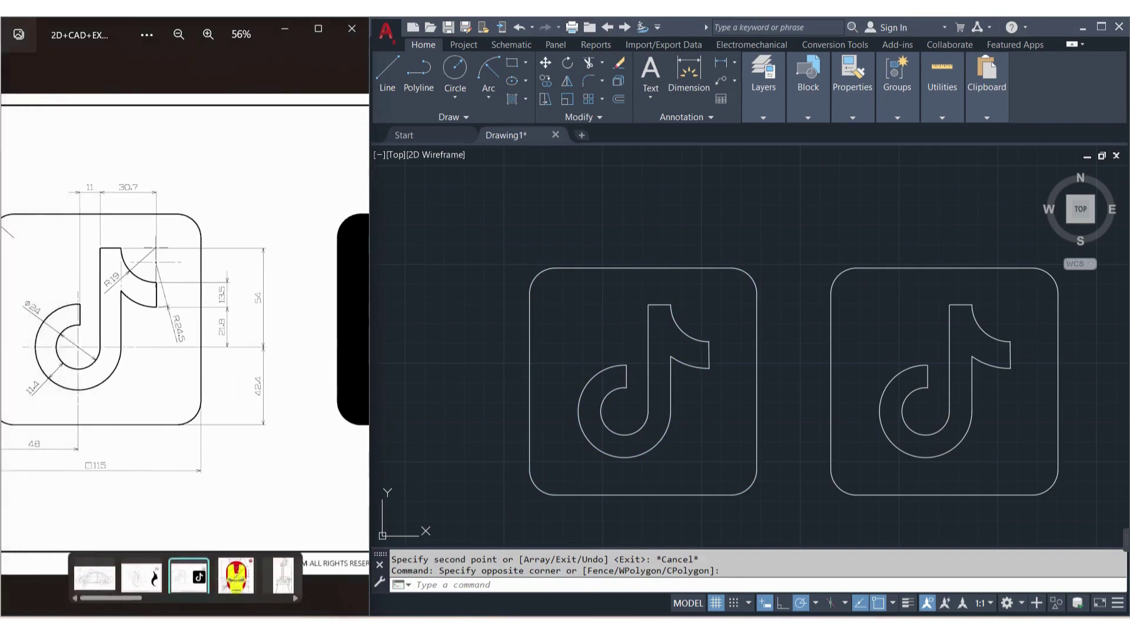
pyautogui.hscroll(3, 185, 334)
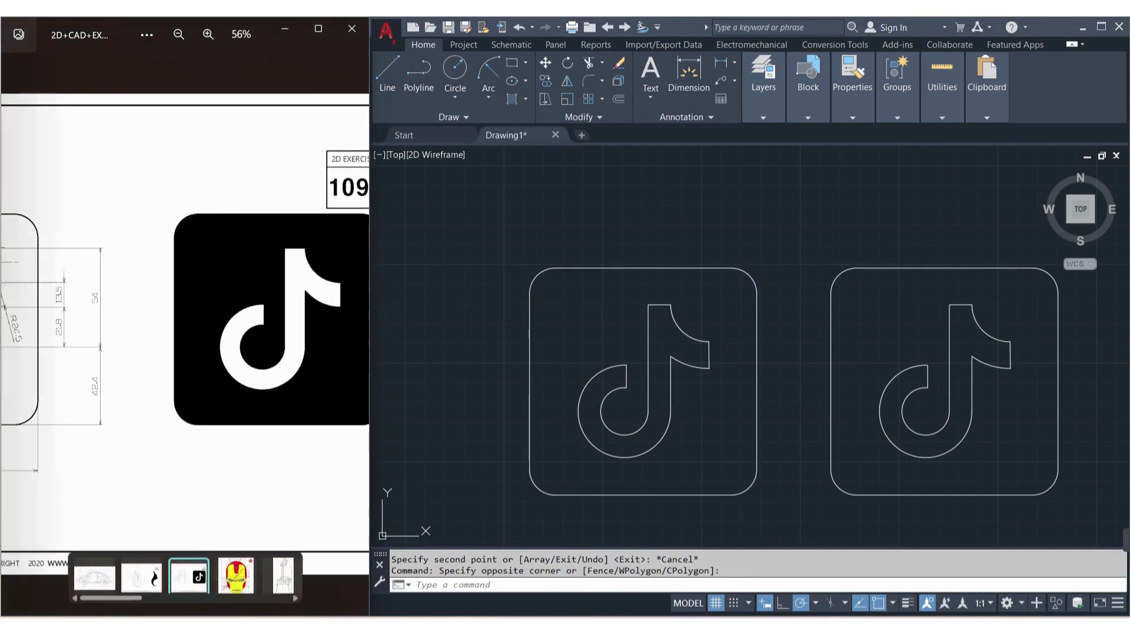
pyautogui.scroll(-2, 184, 335)
pyautogui.scroll(-2, 185, 334)
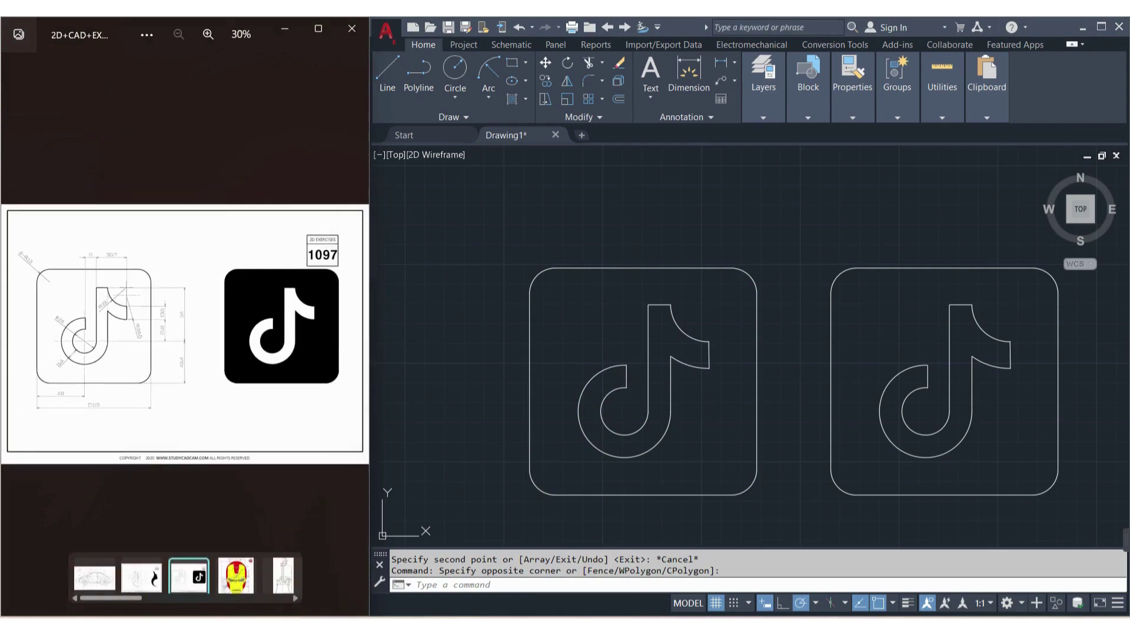
pyautogui.hotkey('alt', 'Tab')
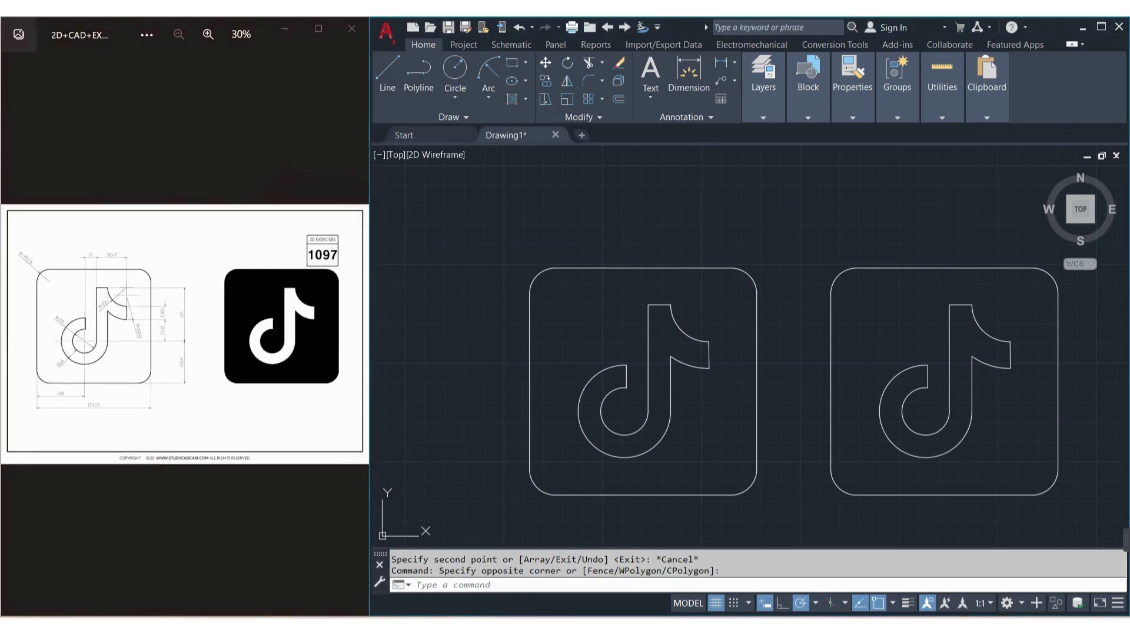
# Step: Hatch the right logo copy with a Solid fill in colour 0,0,0, leaving the note unfilled
pyautogui.click(526, 99)
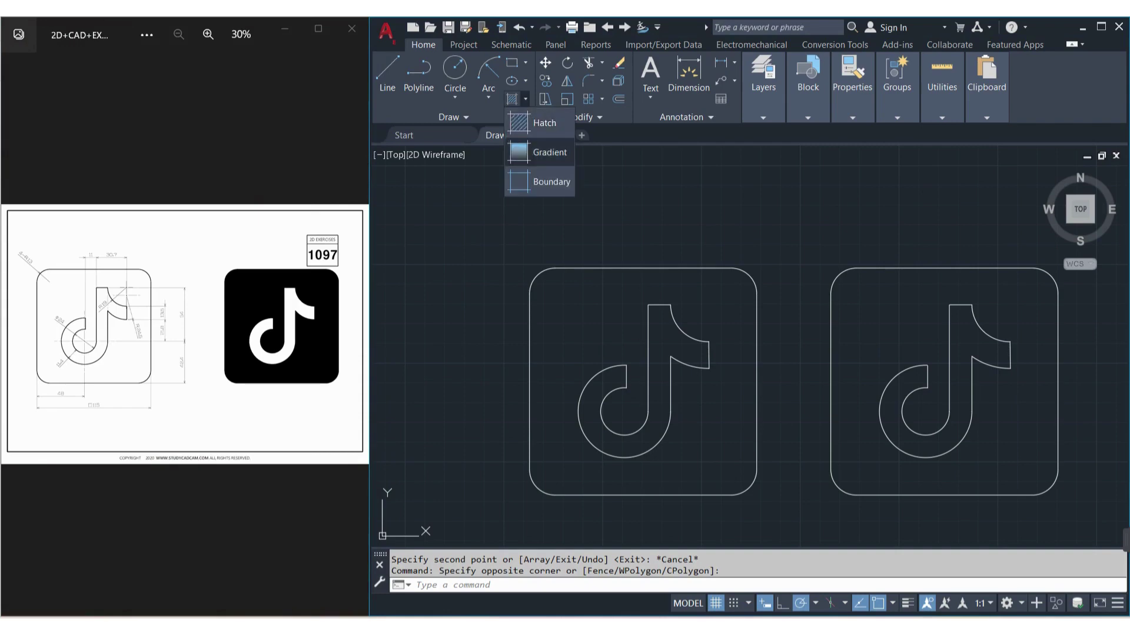
pyautogui.press('Escape')
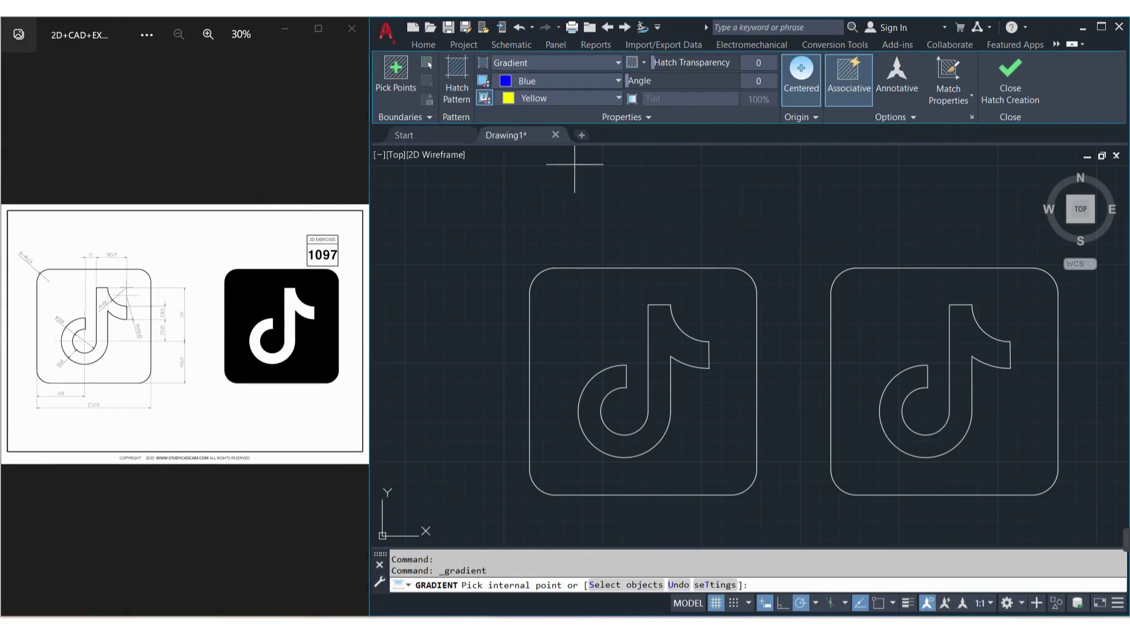
pyautogui.click(617, 62)
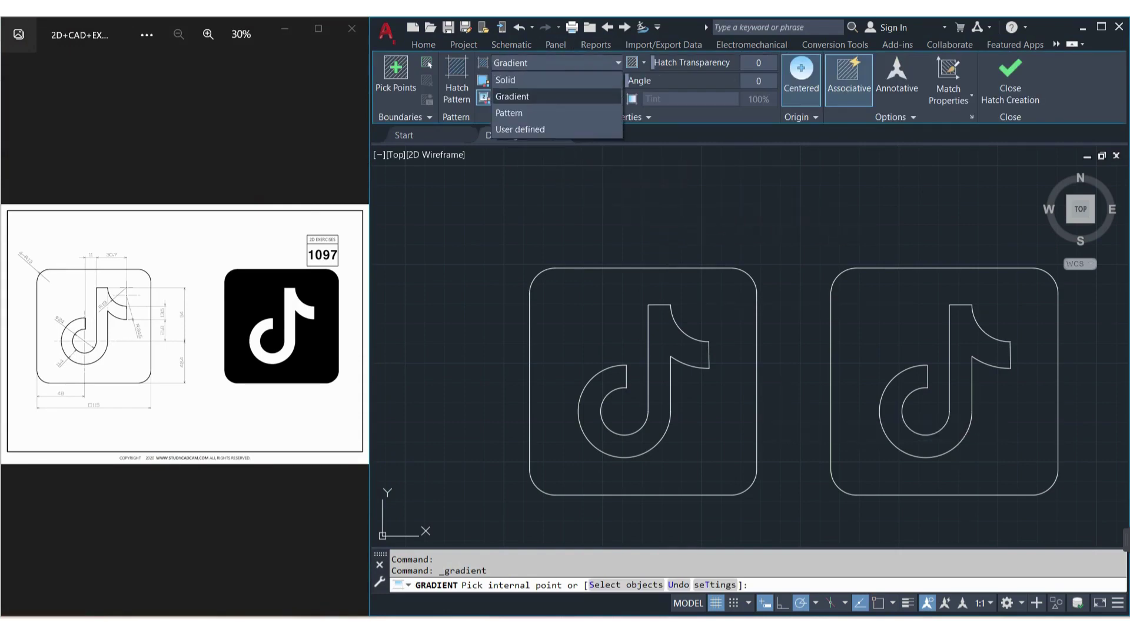
pyautogui.click(506, 80)
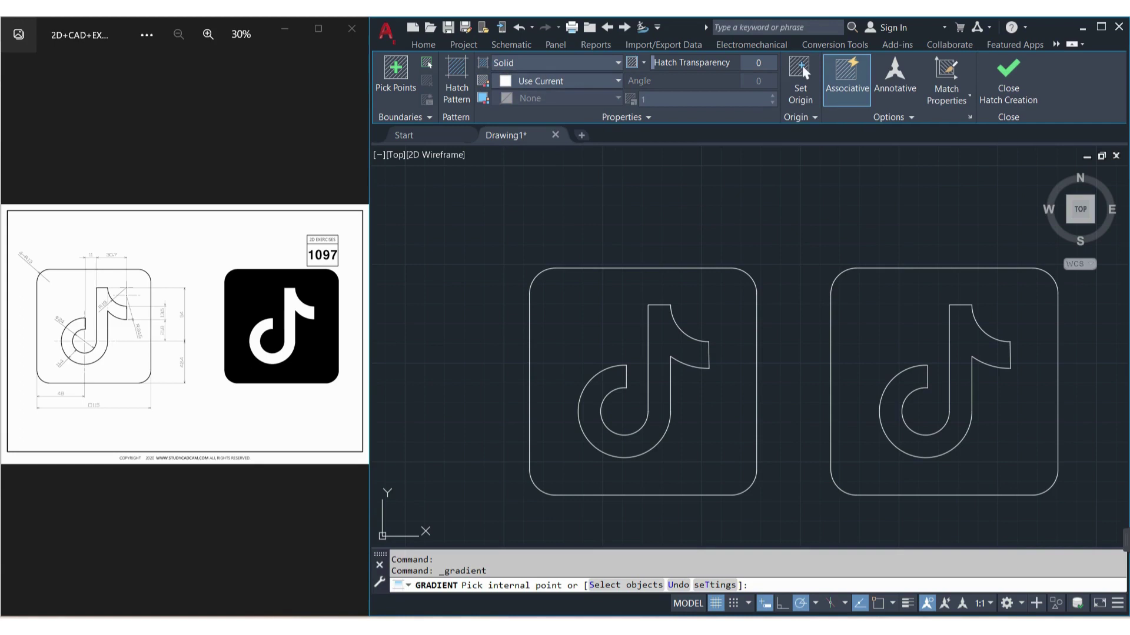
pyautogui.click(558, 81)
pyautogui.click(501, 157)
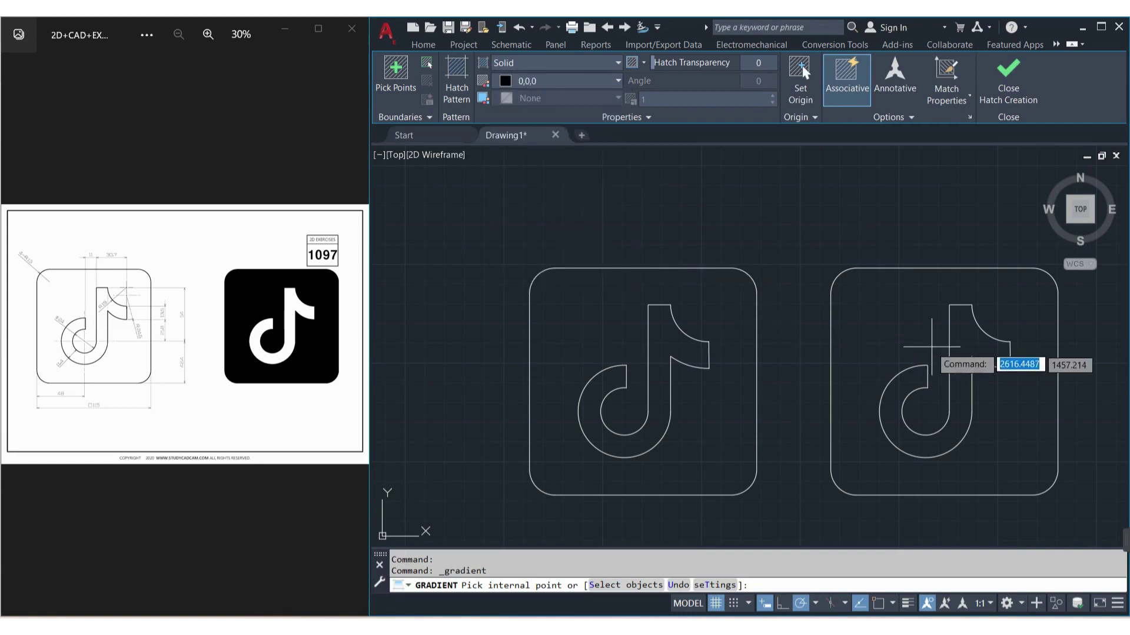
pyautogui.click(892, 316)
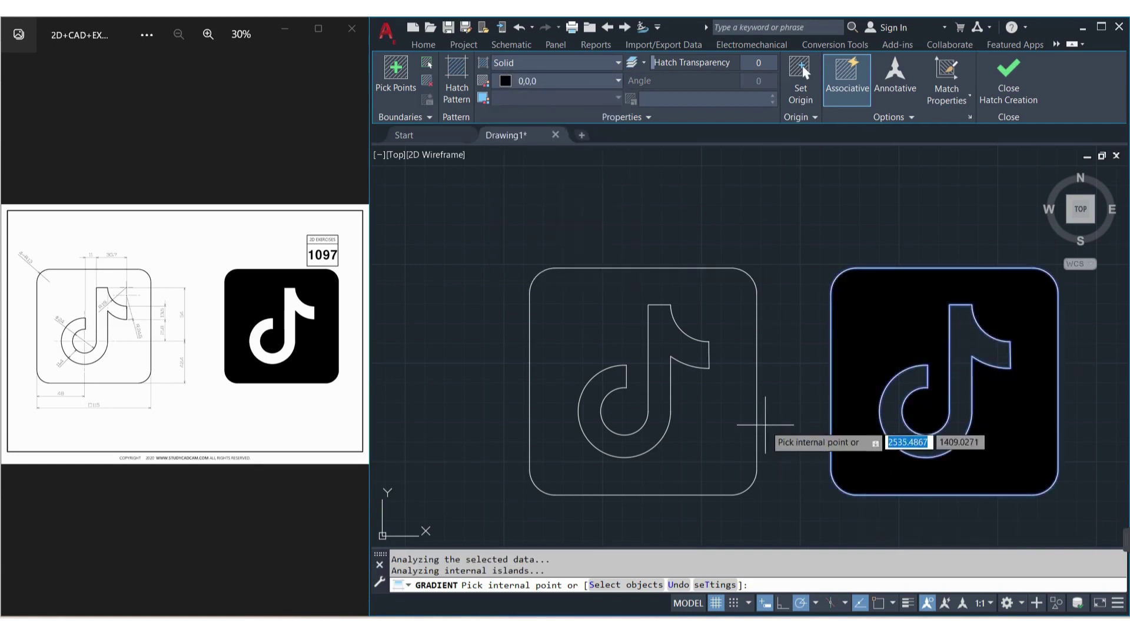
pyautogui.press('Escape')
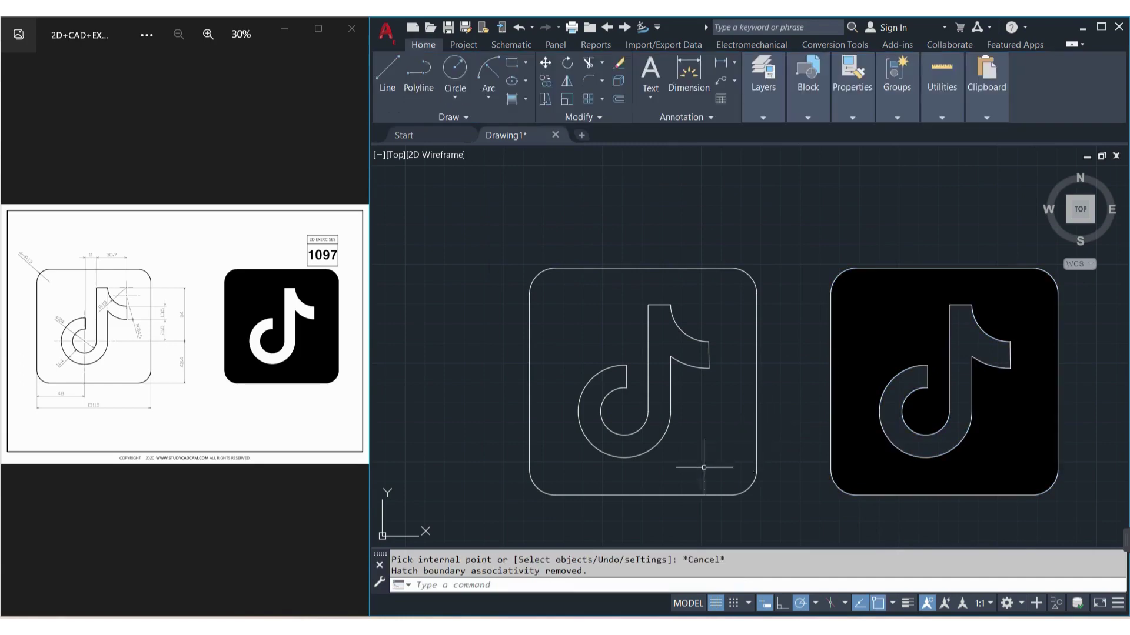
# Step: Dimension the note's loop with an R12 radius and an 11.4 linear size
pyautogui.click(763, 117)
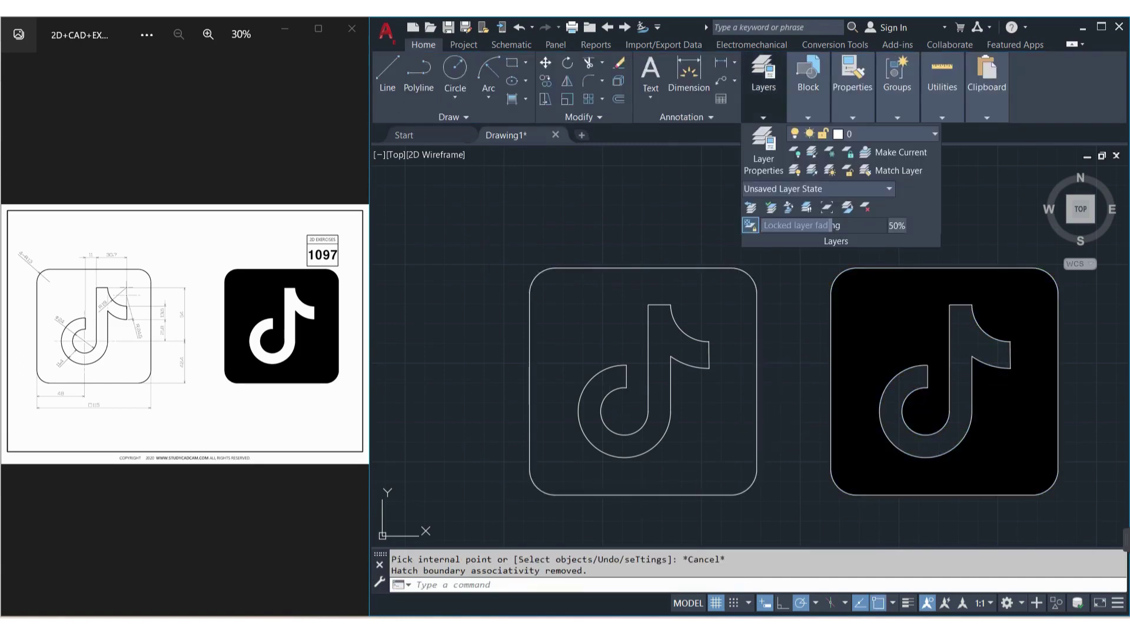
pyautogui.click(734, 62)
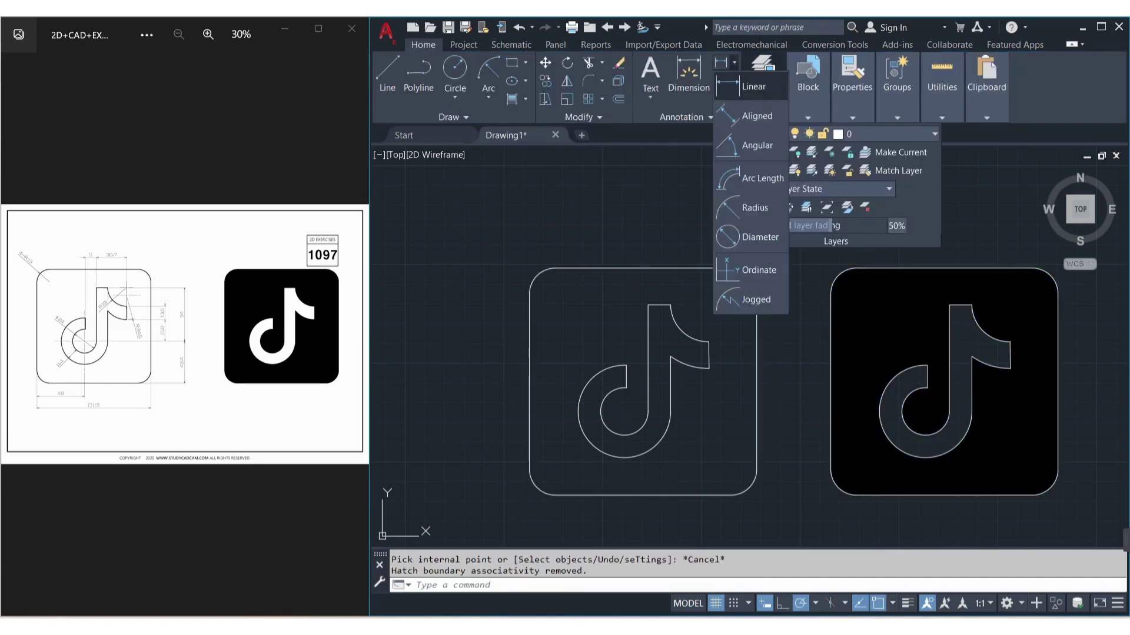
pyautogui.click(750, 207)
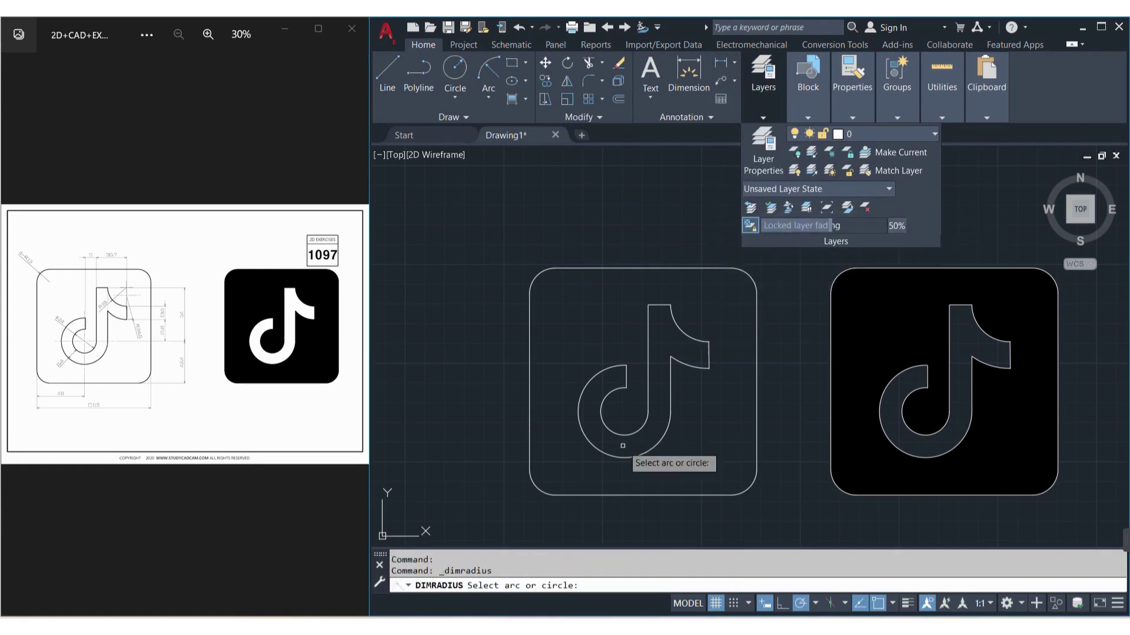
pyautogui.click(614, 433)
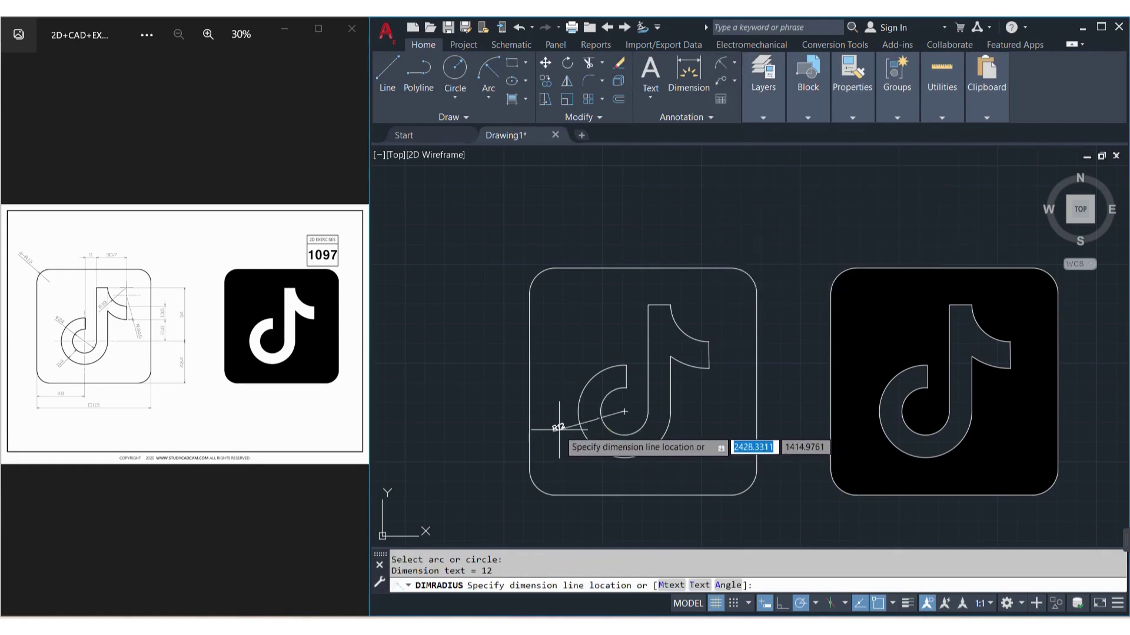
pyautogui.click(614, 447)
pyautogui.press('Return')
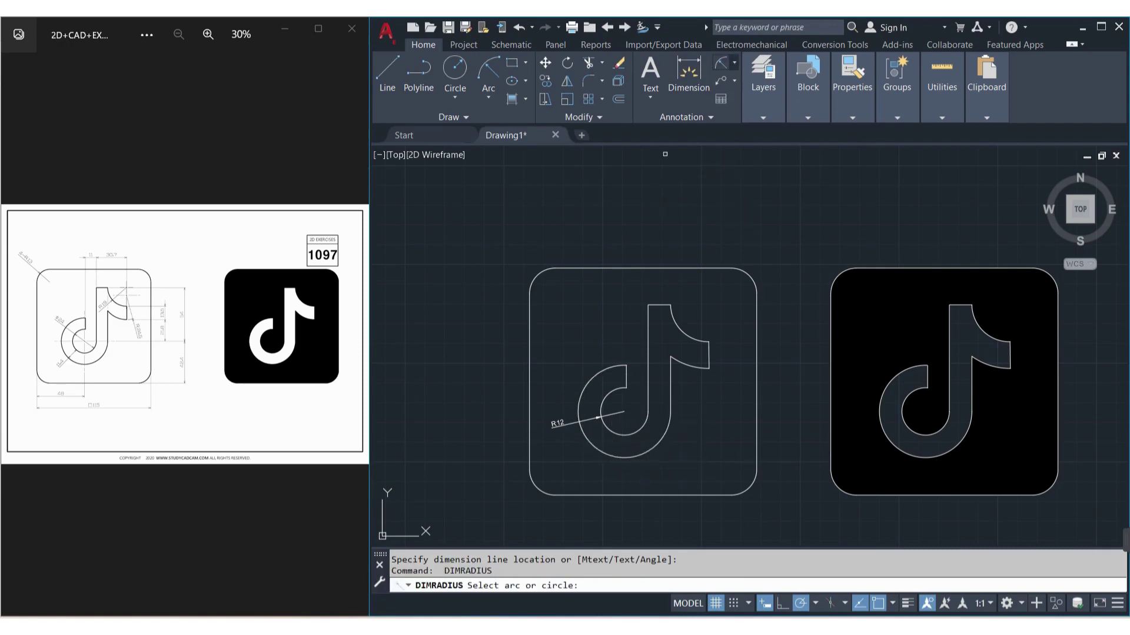
pyautogui.click(734, 62)
pyautogui.click(750, 86)
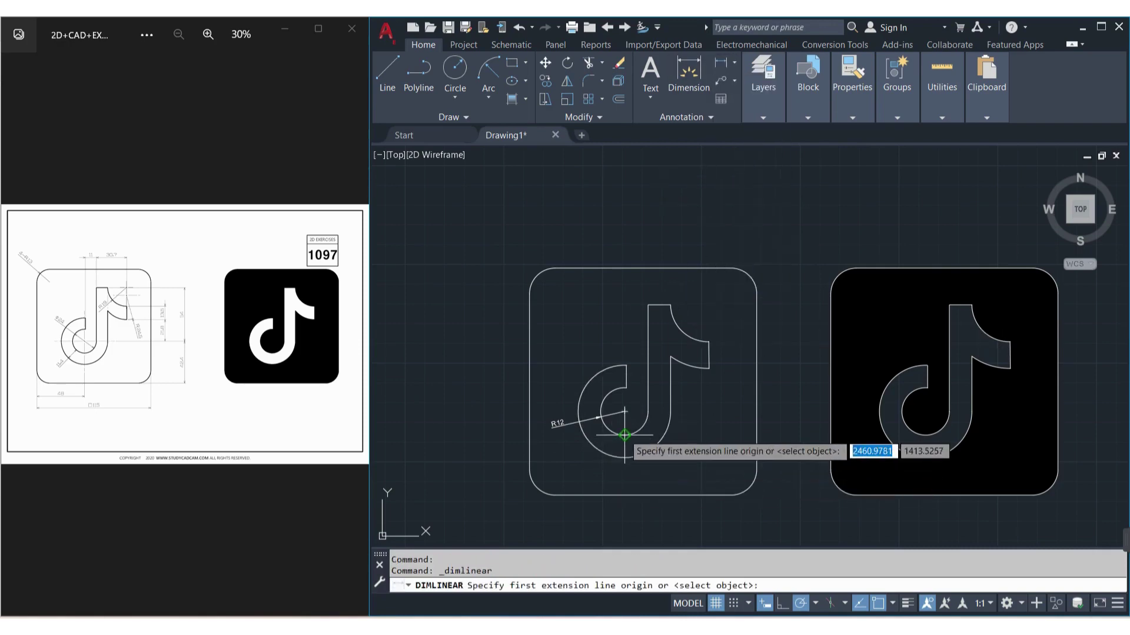
pyautogui.click(624, 411)
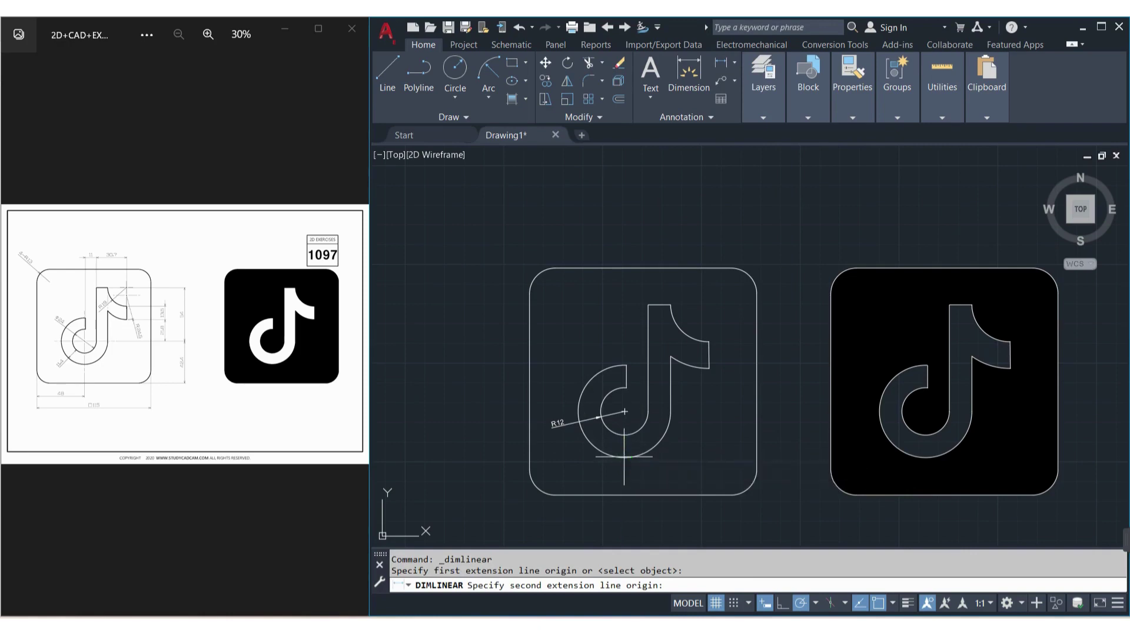
pyautogui.click(624, 458)
pyautogui.click(623, 447)
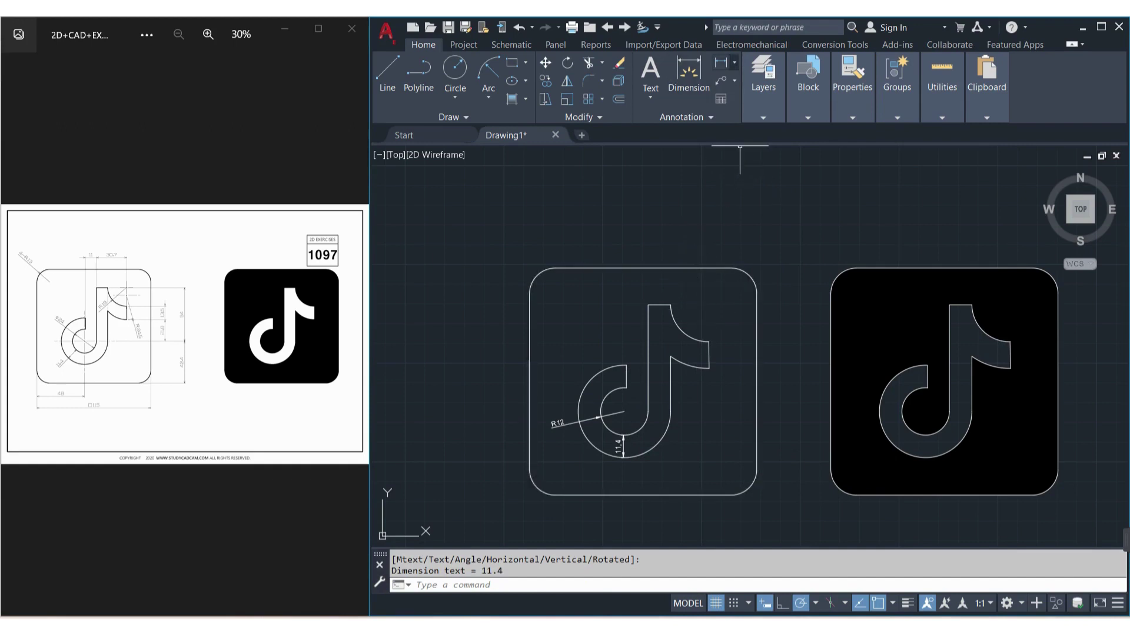
# Step: Add an R19 radius to the upper flag arc and an 11.4 stem width
pyautogui.click(733, 63)
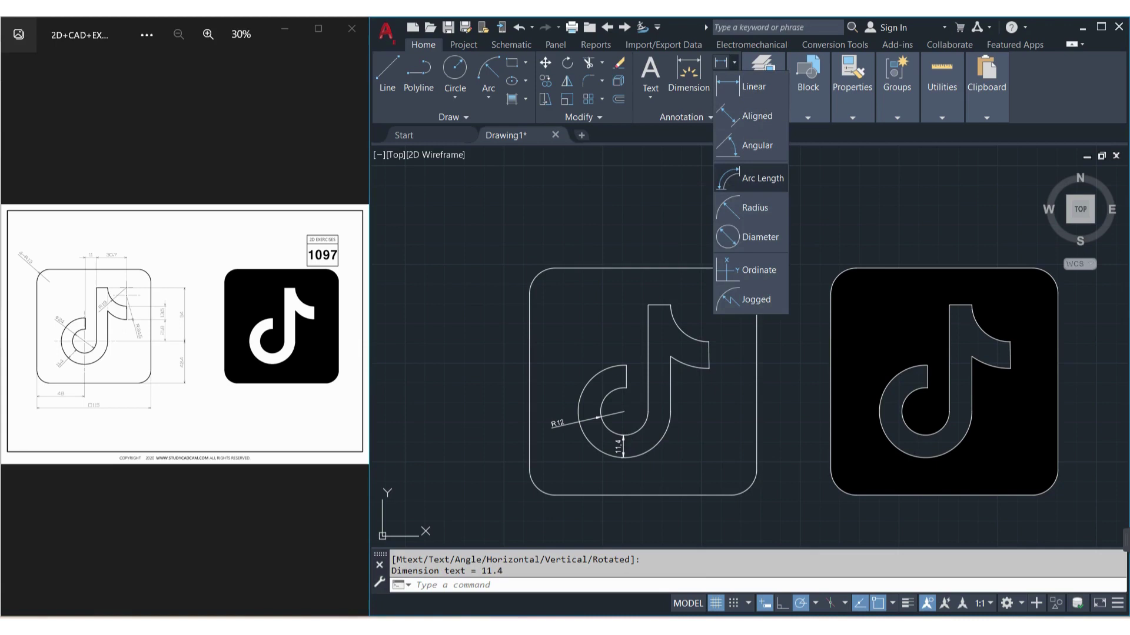
pyautogui.click(735, 208)
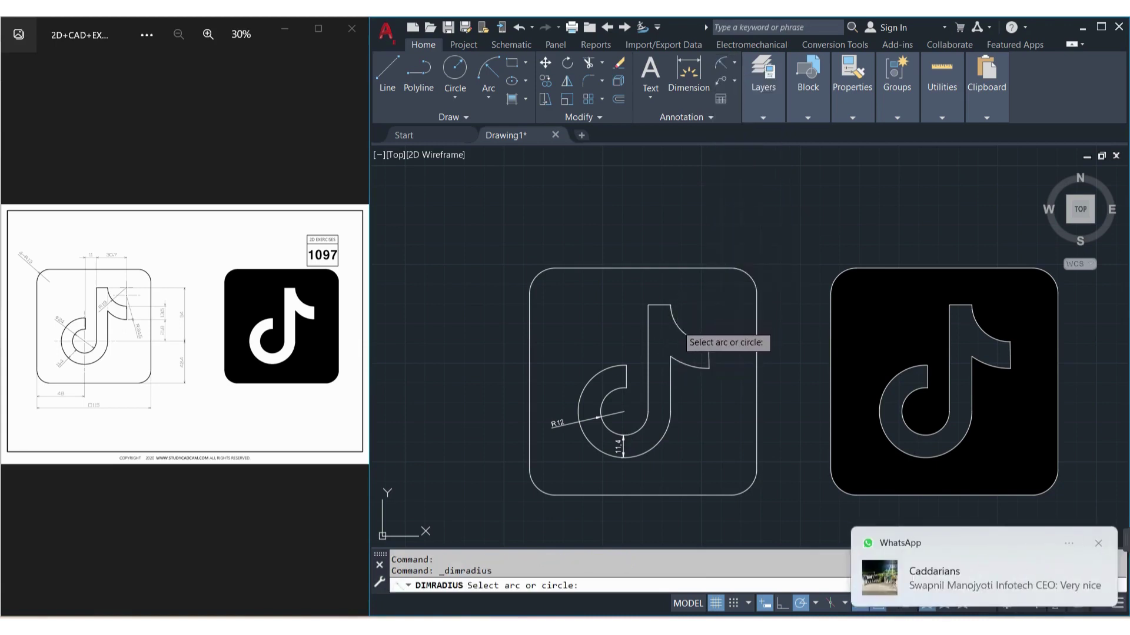
pyautogui.click(676, 328)
pyautogui.click(700, 310)
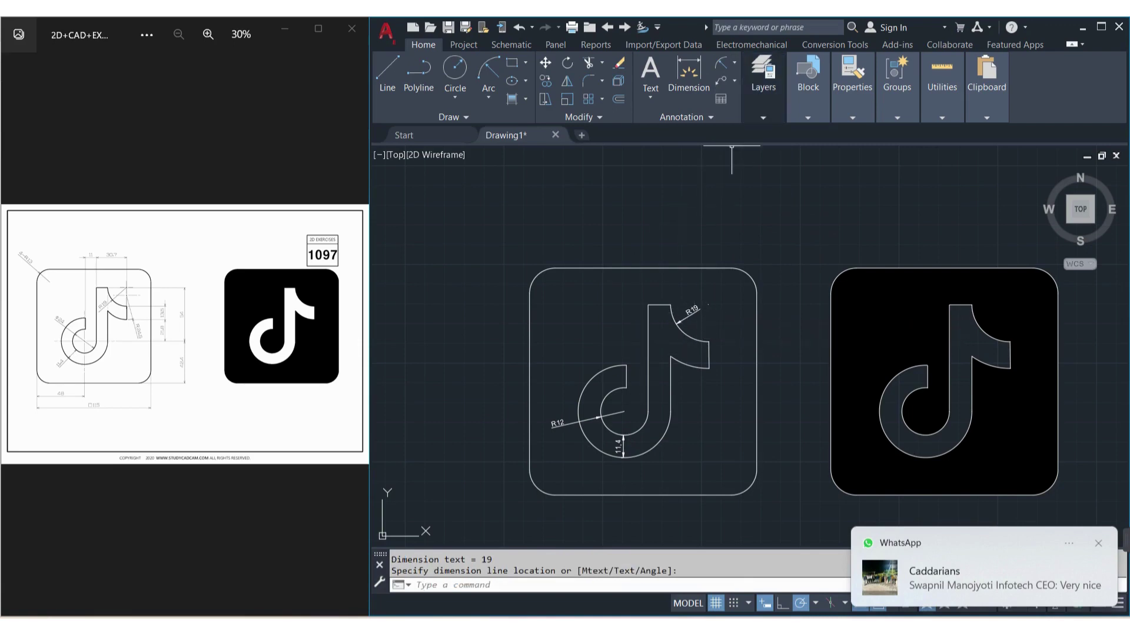
pyautogui.click(734, 61)
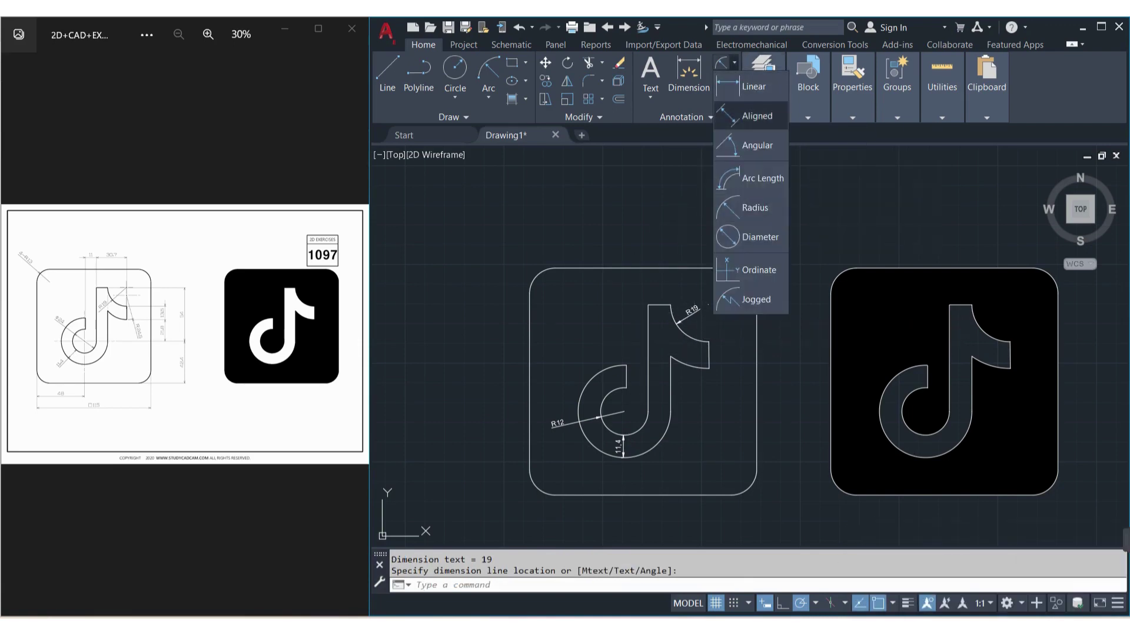
pyautogui.click(752, 87)
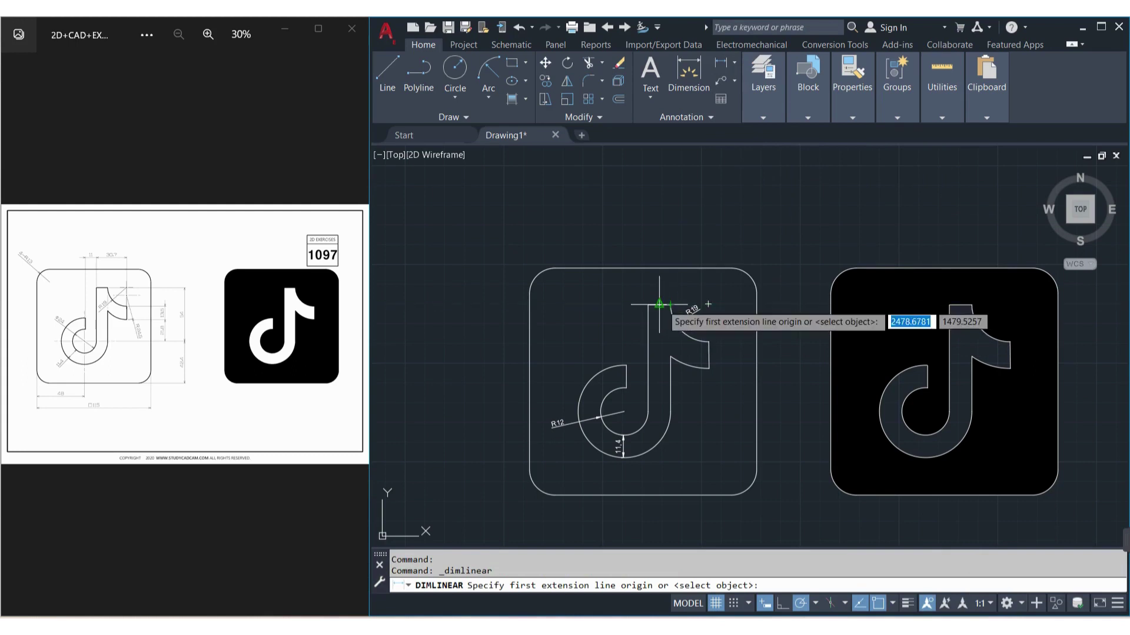
pyautogui.click(647, 304)
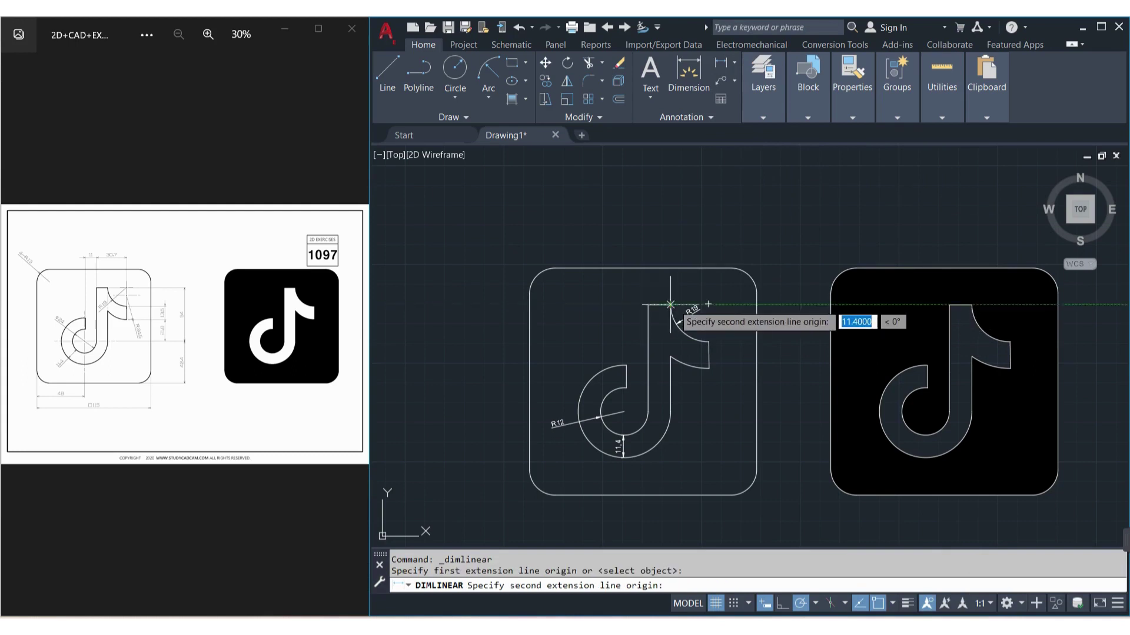
pyautogui.click(670, 304)
pyautogui.click(671, 292)
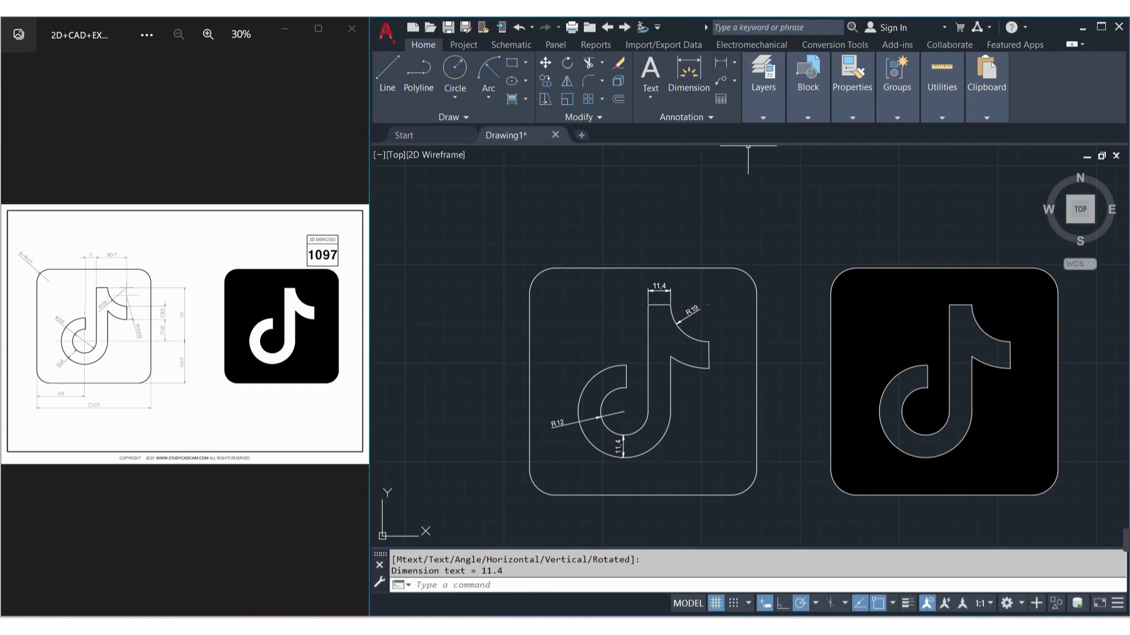
# Step: Add the 13.5 flag height and R13 top-left corner radius, then show the paper layout
pyautogui.click(735, 62)
pyautogui.click(751, 86)
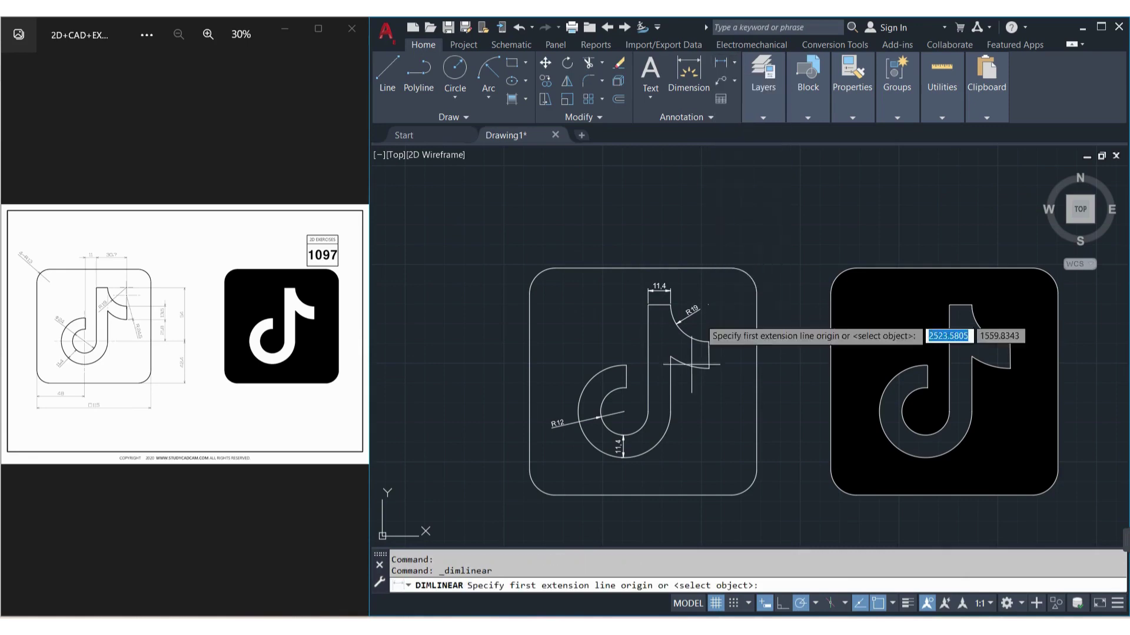
pyautogui.click(708, 341)
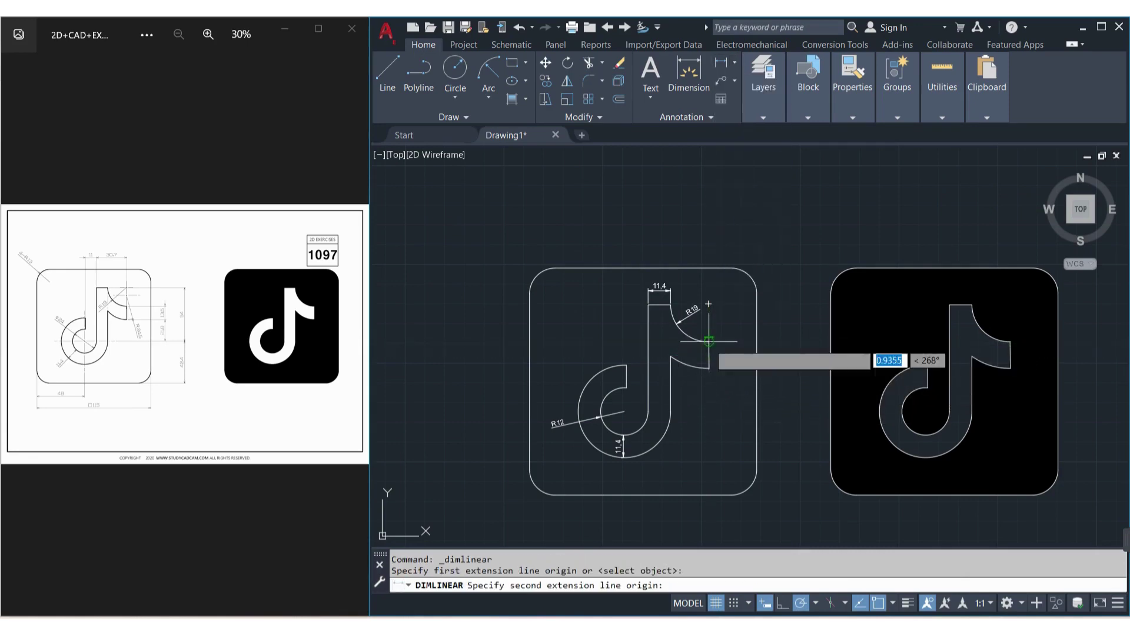
pyautogui.click(708, 368)
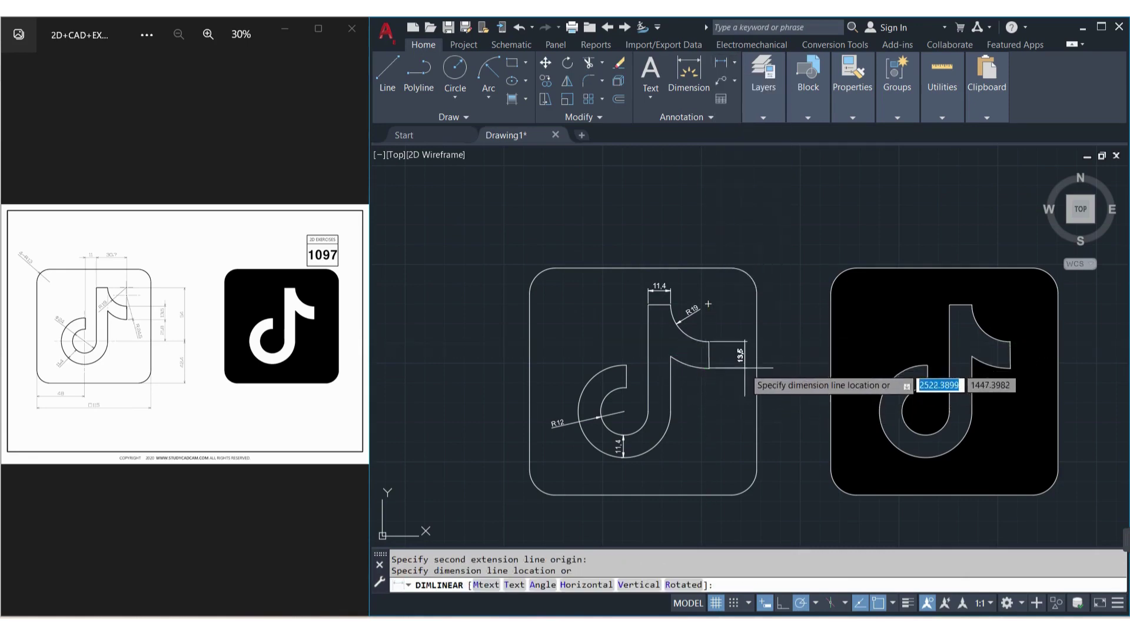
pyautogui.click(735, 369)
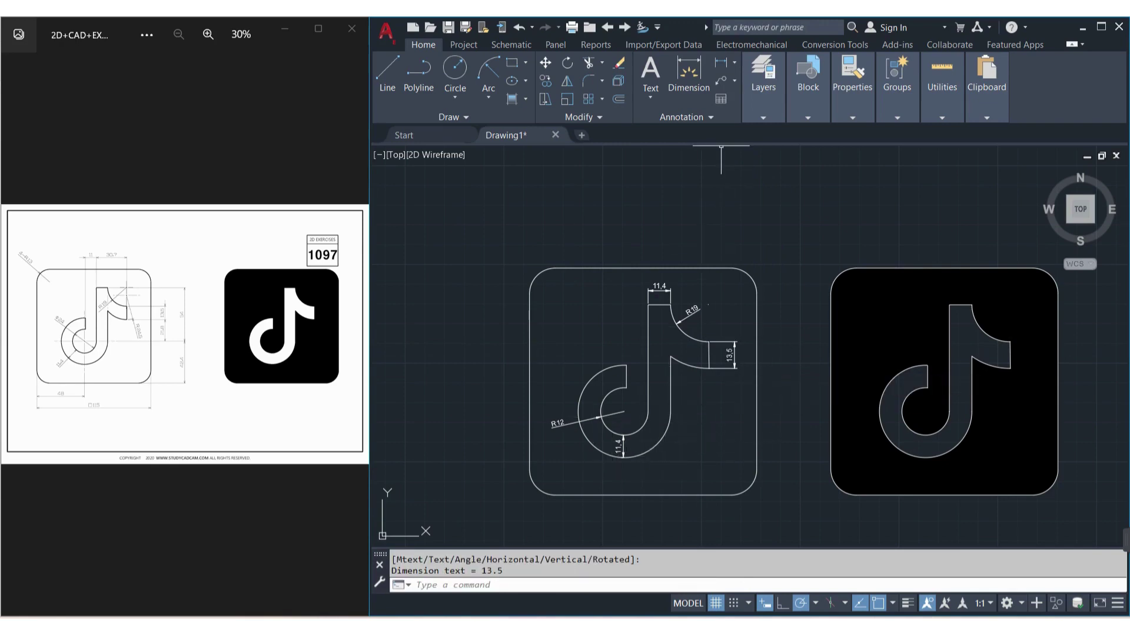
pyautogui.click(734, 63)
pyautogui.click(741, 206)
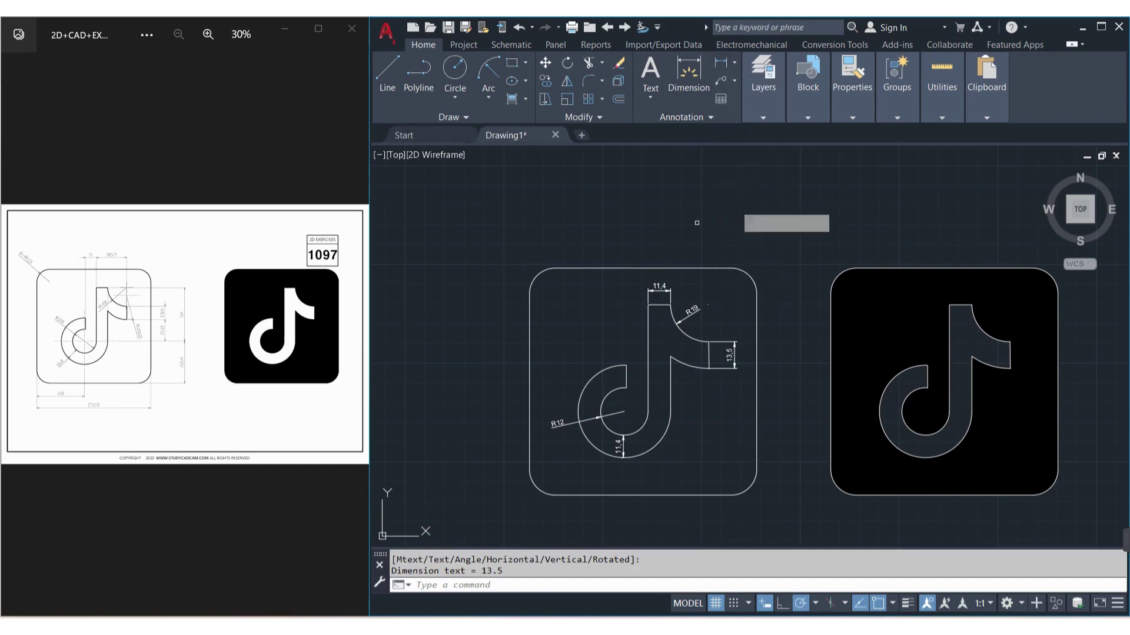
pyautogui.click(530, 273)
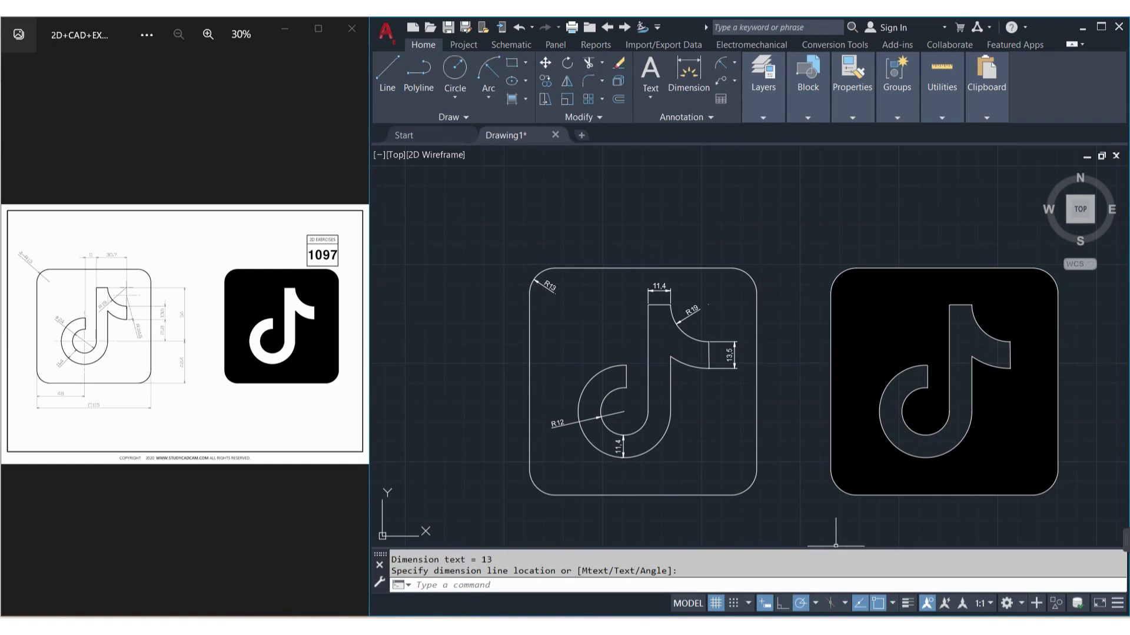
pyautogui.click(687, 603)
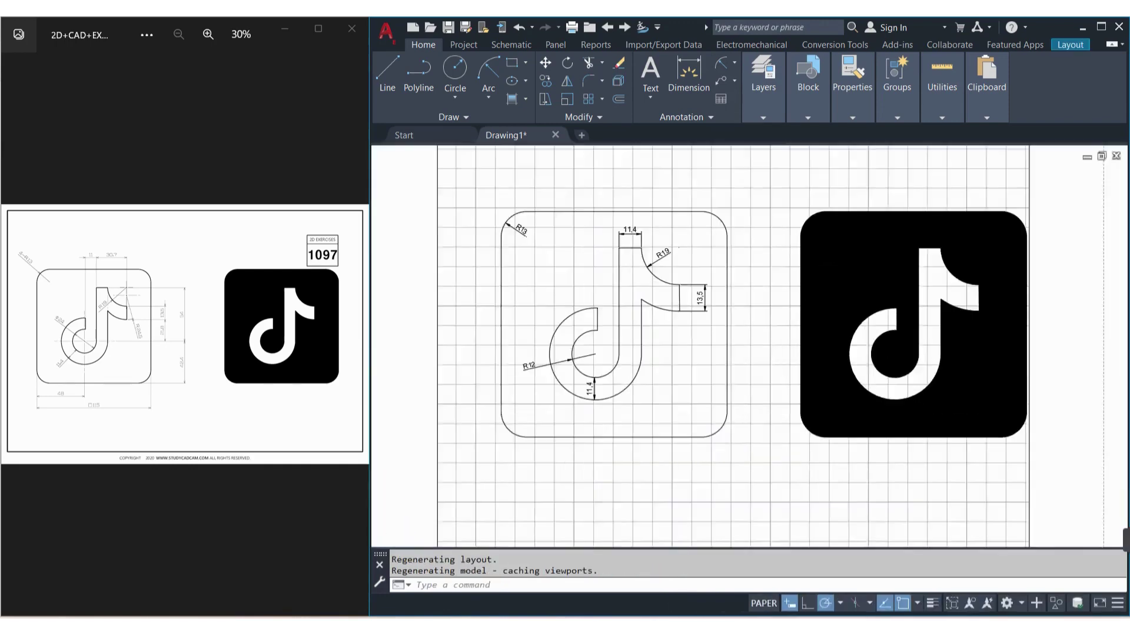
# Step: Inside the viewport, turn the grid off (F7), fit both logos, and return to paper space
pyautogui.doubleClick(791, 546)
pyautogui.press('F7')
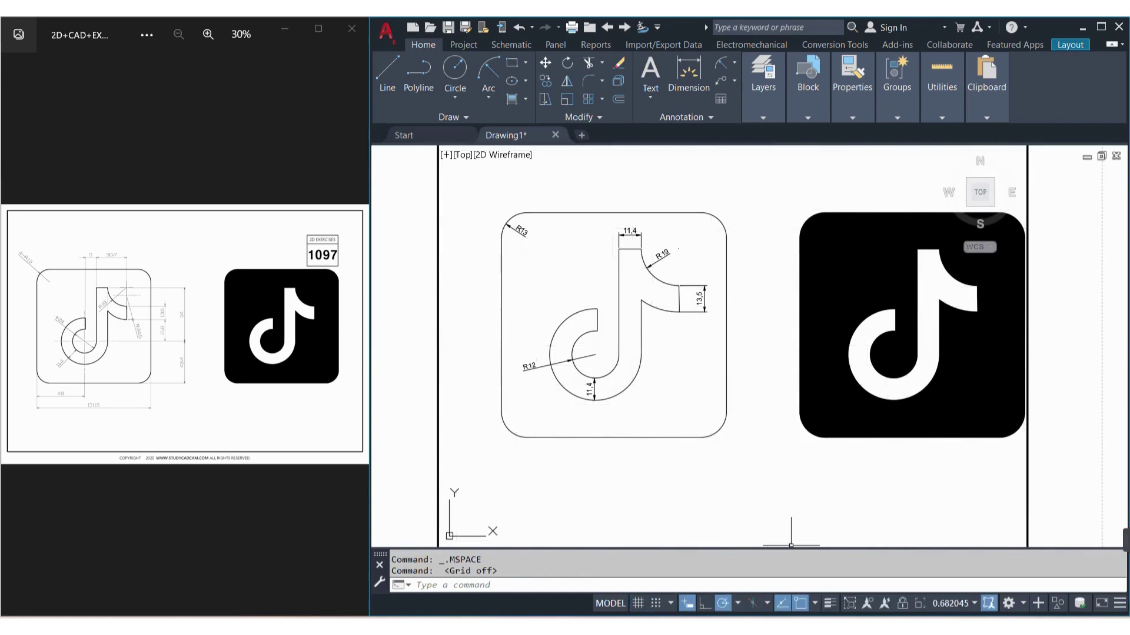
pyautogui.scroll(-2, 778, 461)
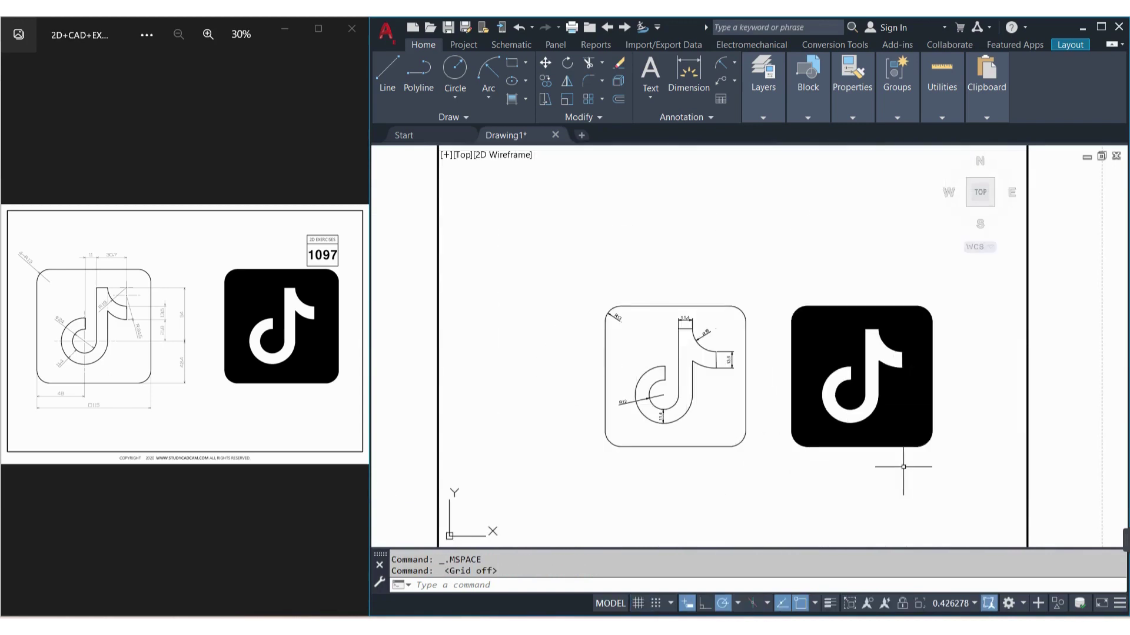
pyautogui.moveTo(903, 467); pyautogui.dragTo(875, 408, button='middle')
pyautogui.scroll(1, 873, 412)
pyautogui.scroll(1, 874, 412)
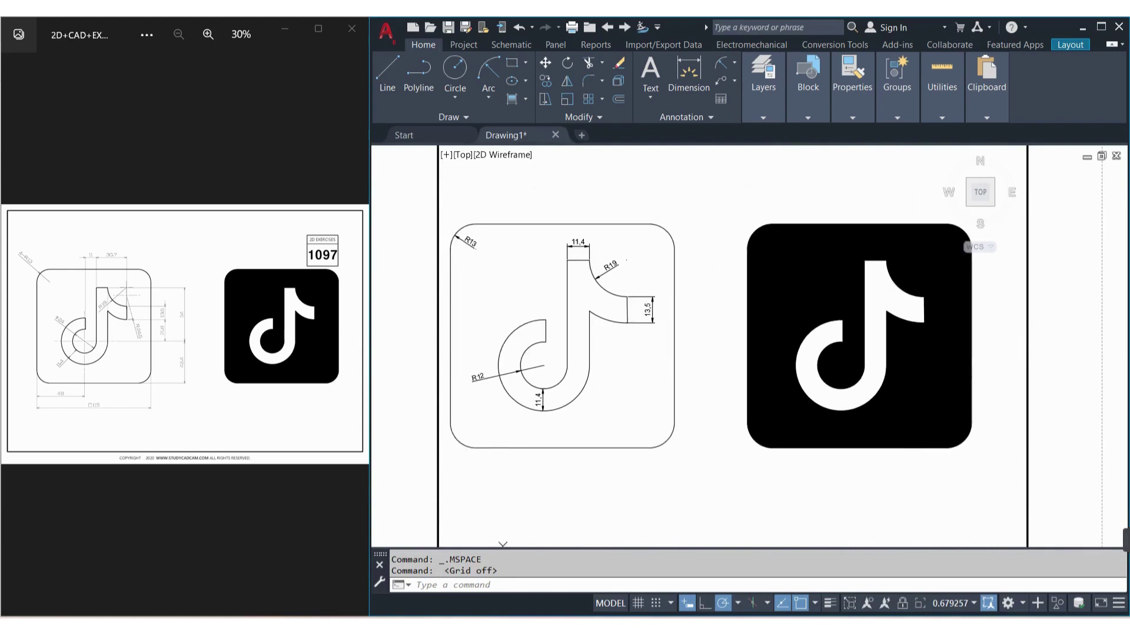
pyautogui.moveTo(920, 449); pyautogui.dragTo(941, 460, button='middle')
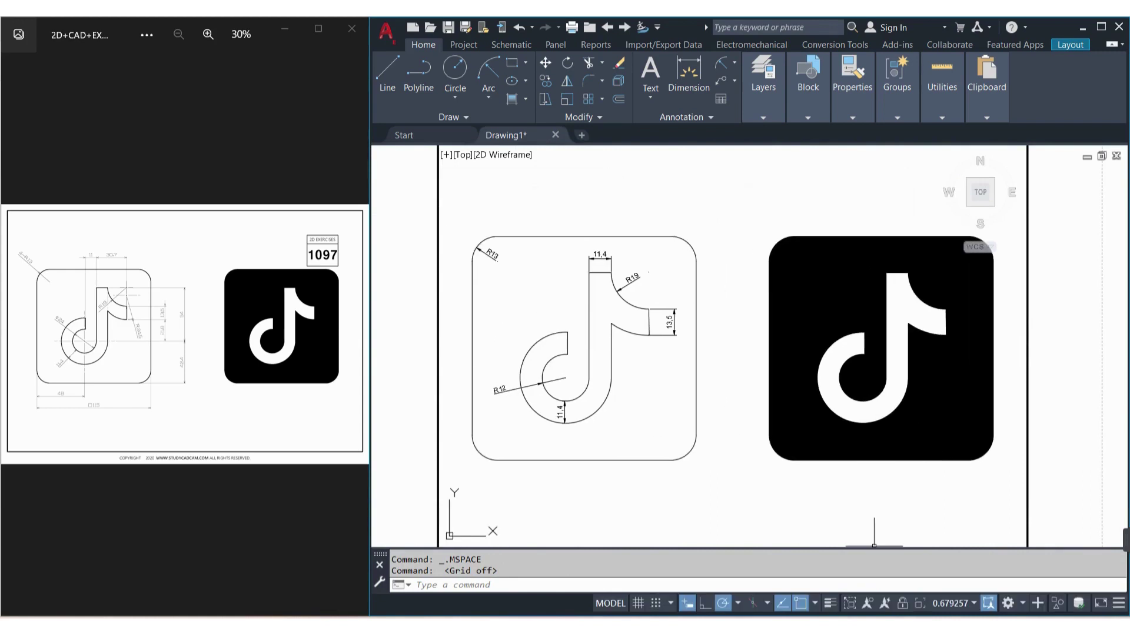
pyautogui.doubleClick(874, 546)
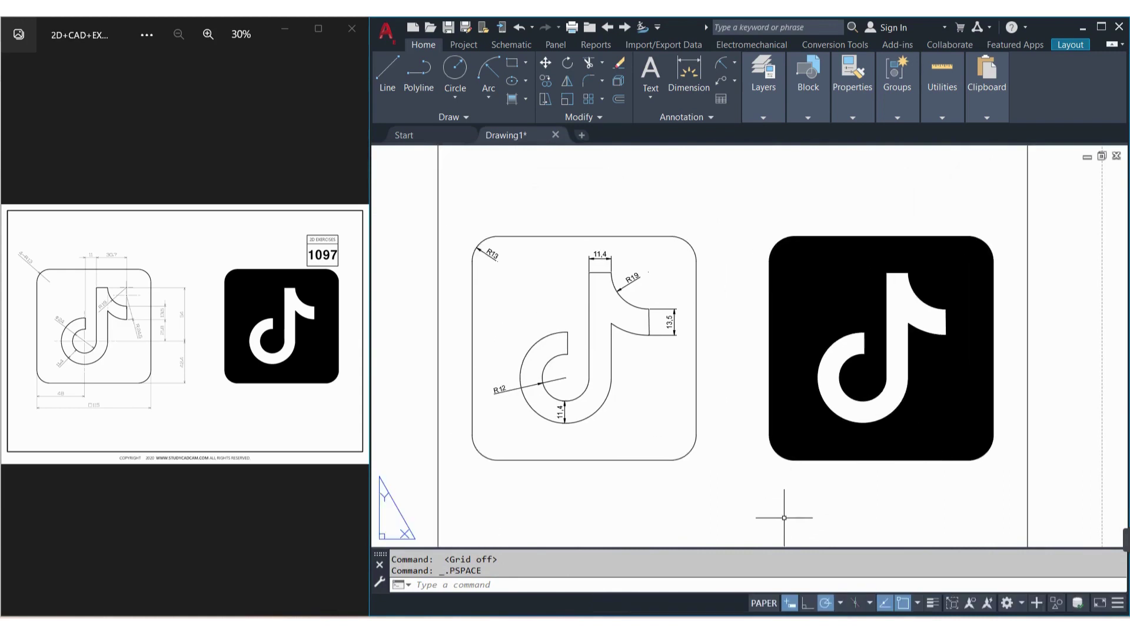